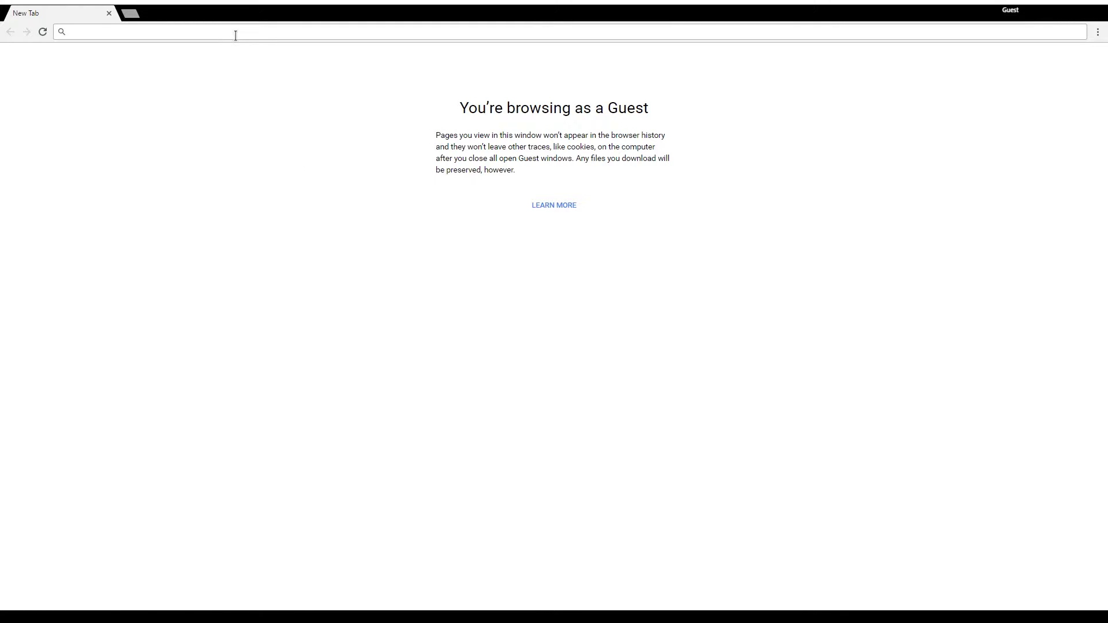
# Search Google for 'kde neon' and open the neon.kde.org home page
pyautogui.write('kde neon')
pyautogui.press('Return')
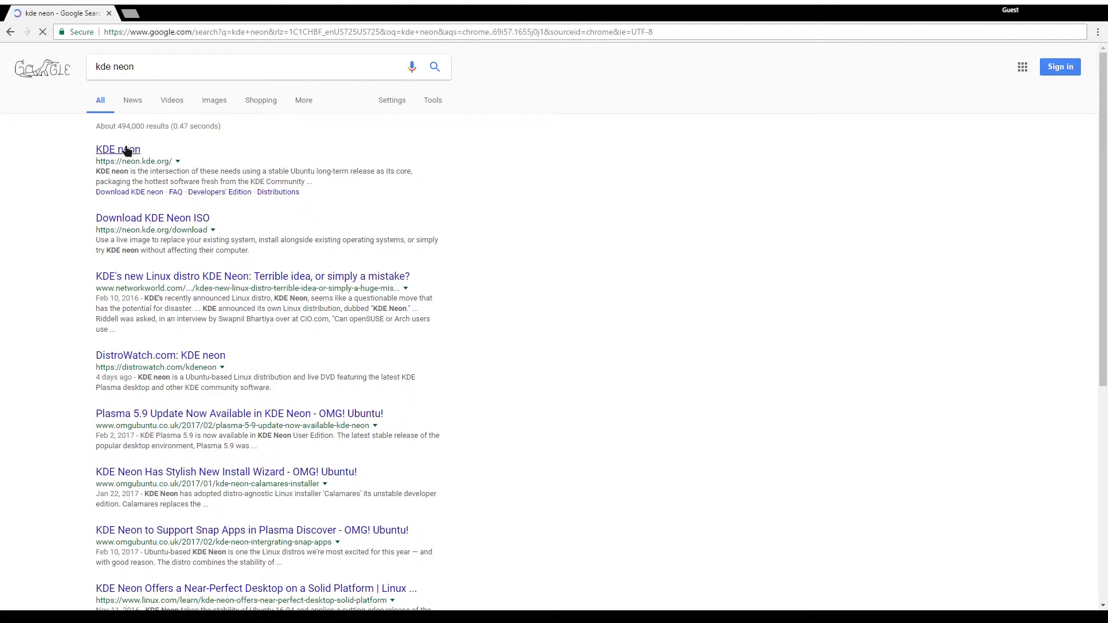
pyautogui.click(127, 151)
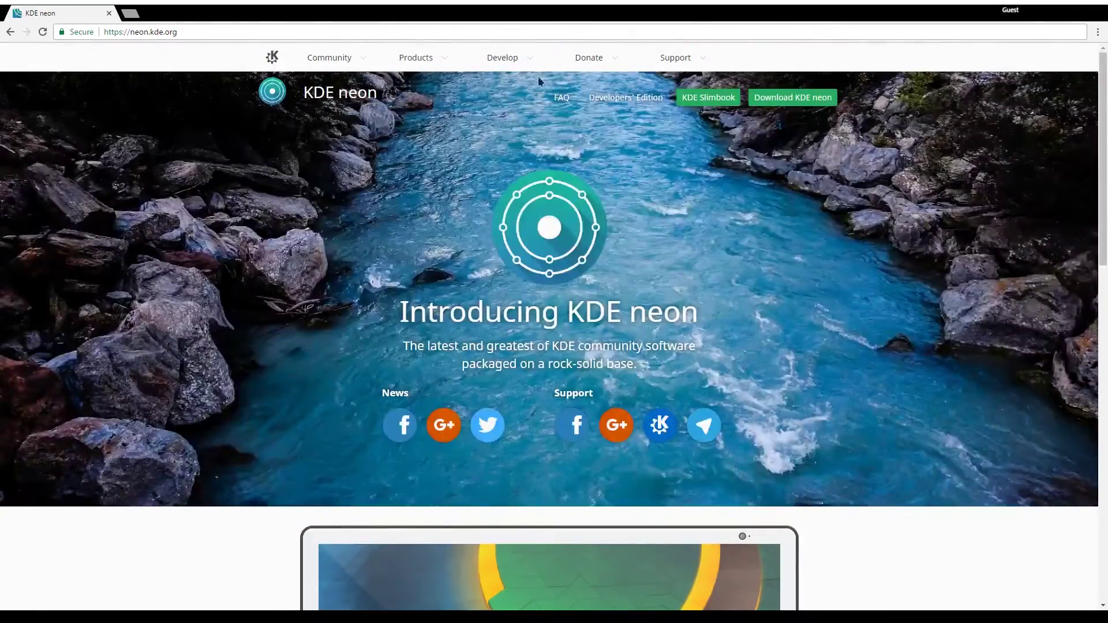
pyautogui.moveTo(366, 73)
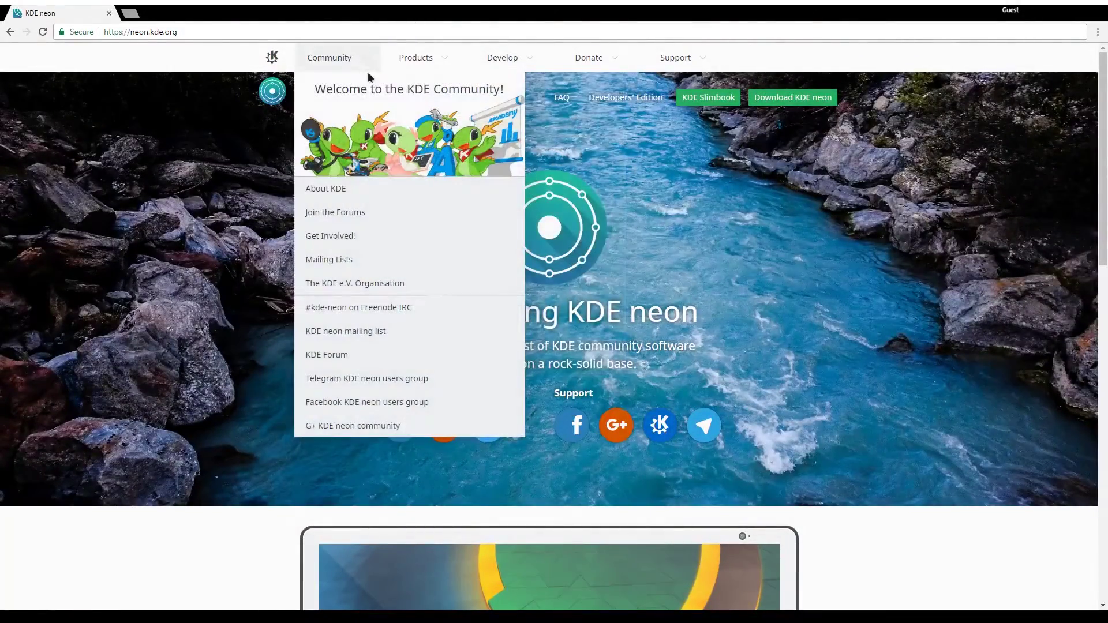
pyautogui.scroll(-15, 639, 328)
pyautogui.scroll(15, 641, 345)
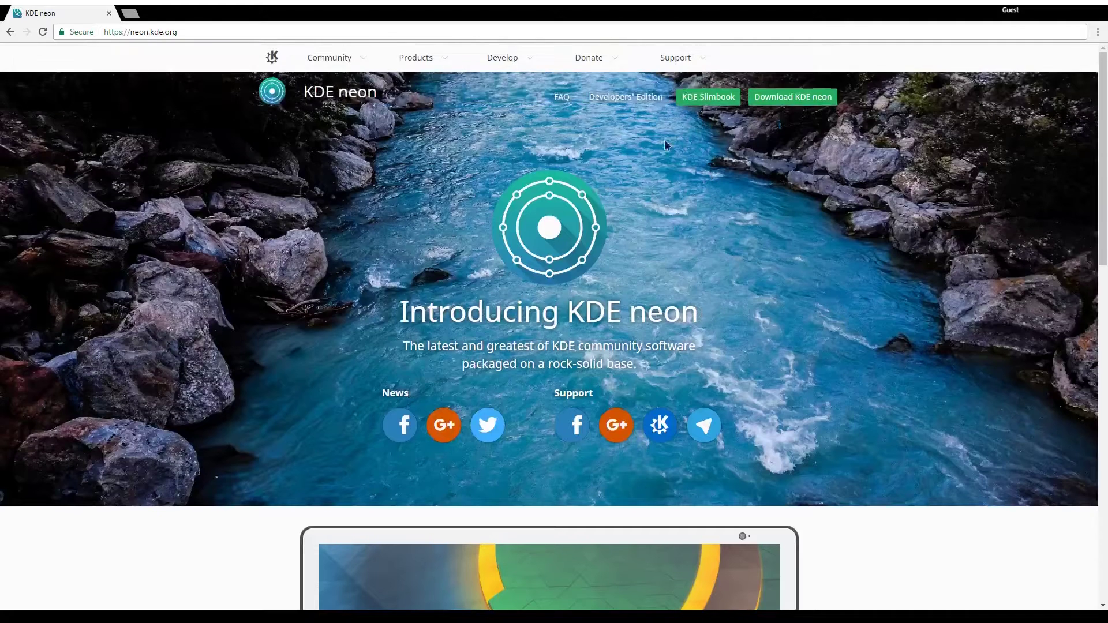
# Go to the KDE neon download page and open the User Edition image listing
pyautogui.click(792, 97)
pyautogui.scroll(-2, 558, 433)
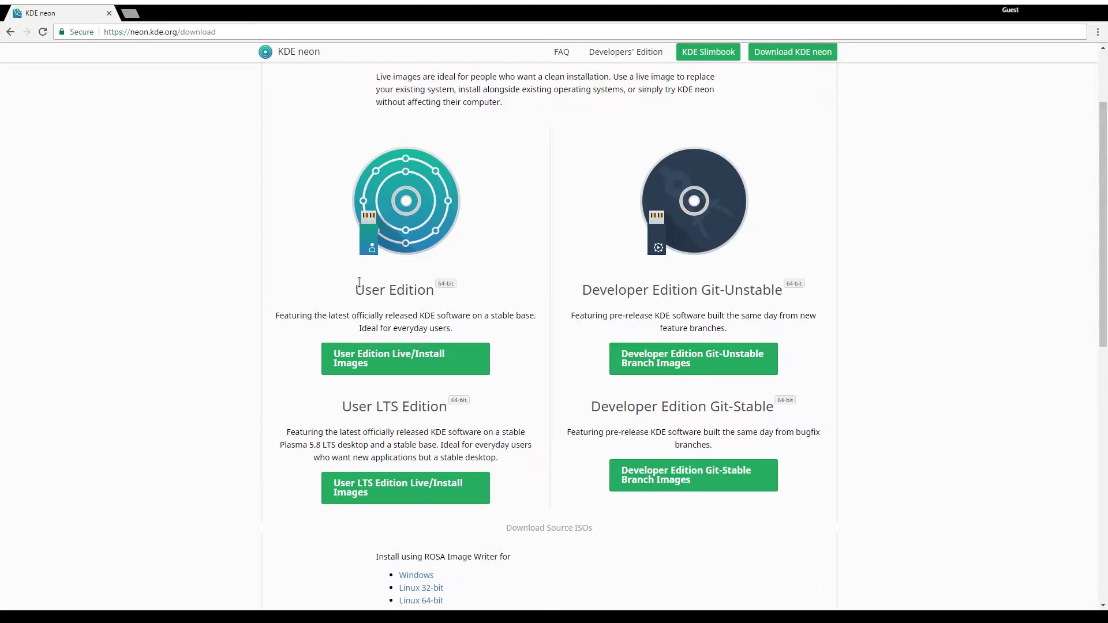
pyautogui.moveTo(352, 292); pyautogui.dragTo(449, 321)
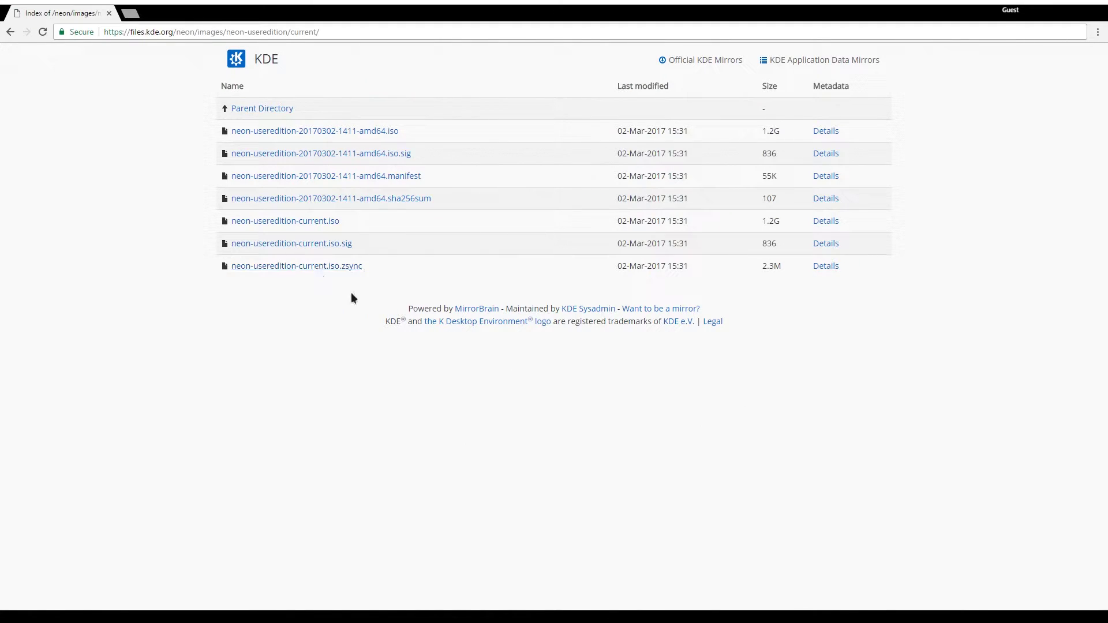
# Highlight the first ISO file rows and their 1.2G size
pyautogui.moveTo(225, 108); pyautogui.dragTo(445, 132)
pyautogui.click(638, 135)
pyautogui.doubleClick(765, 131)
# Clear the highlighted 1.2G size value on the listing page
pyautogui.click(768, 136)
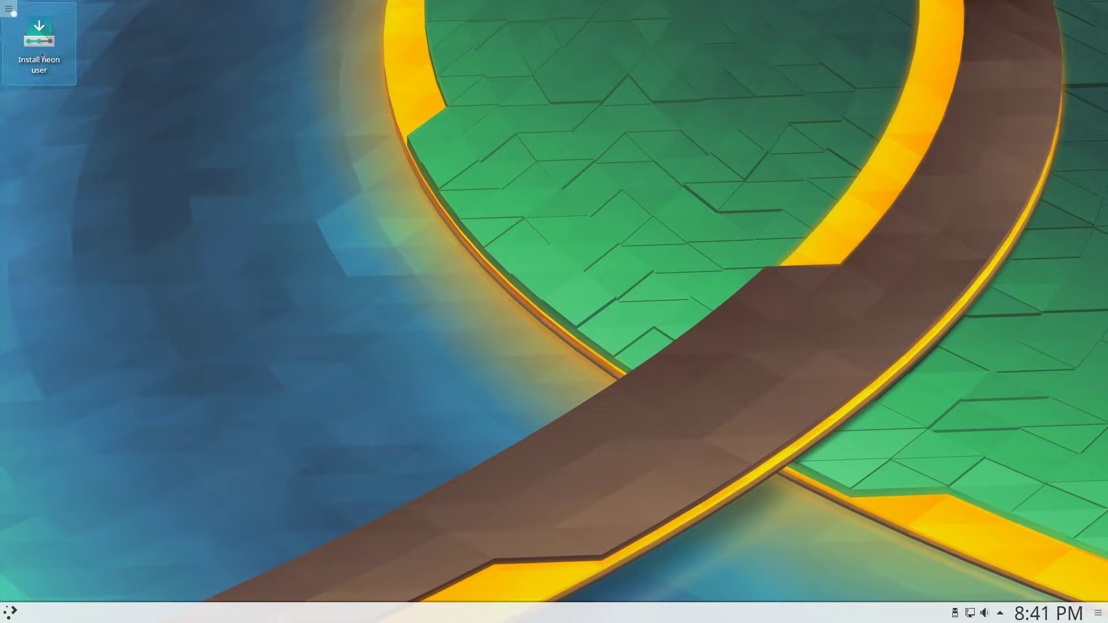
# Launch the neon installer, enlarge its window and reposition it on the desktop
pyautogui.click(43, 55)
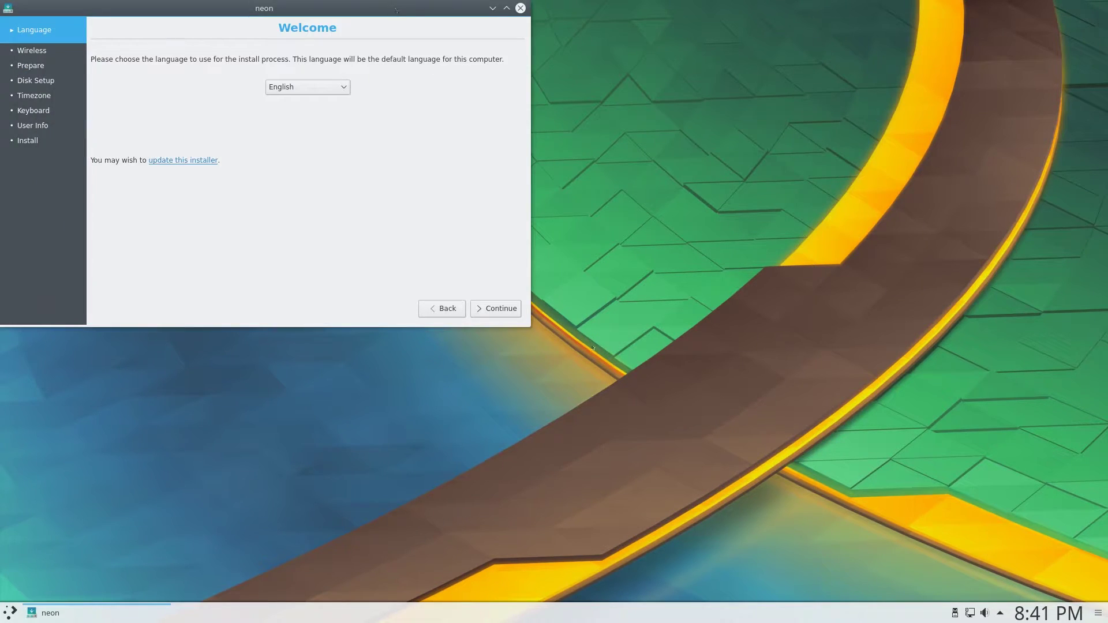
pyautogui.moveTo(533, 331); pyautogui.dragTo(948, 517)
pyautogui.moveTo(577, 8); pyautogui.dragTo(622, 29)
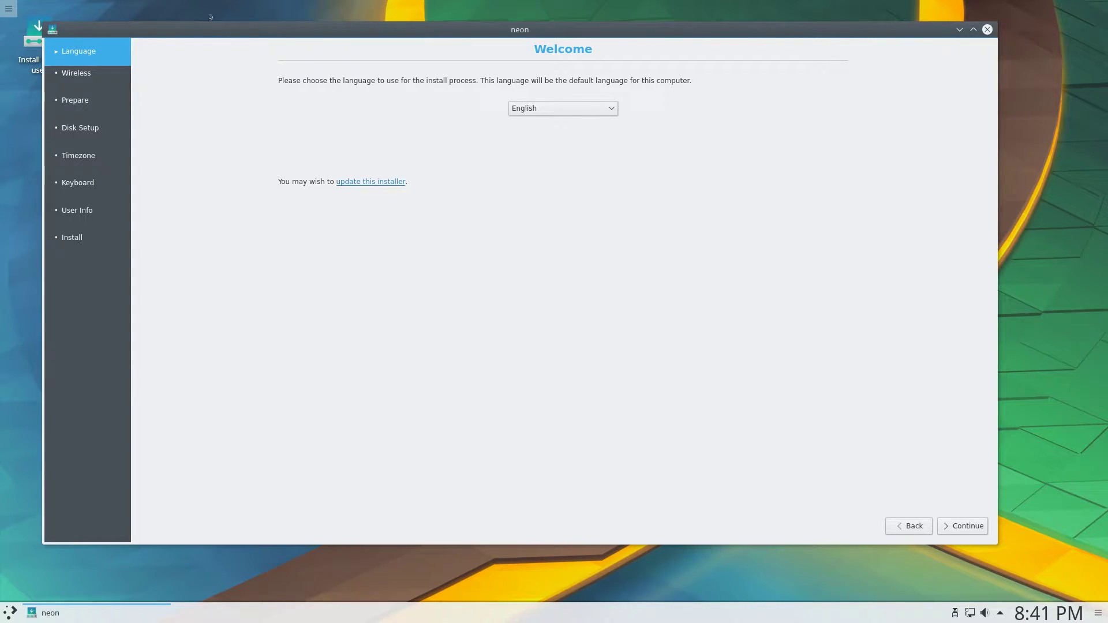
pyautogui.moveTo(216, 27); pyautogui.dragTo(226, 27)
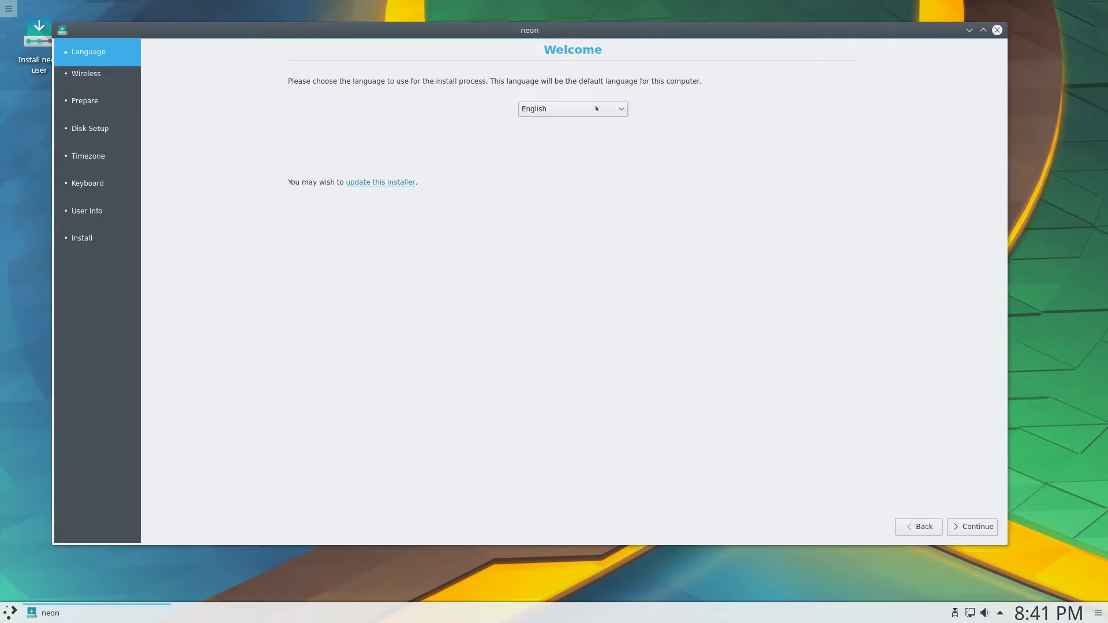
# Keep English as the install language and continue past the Welcome page
pyautogui.click(617, 109)
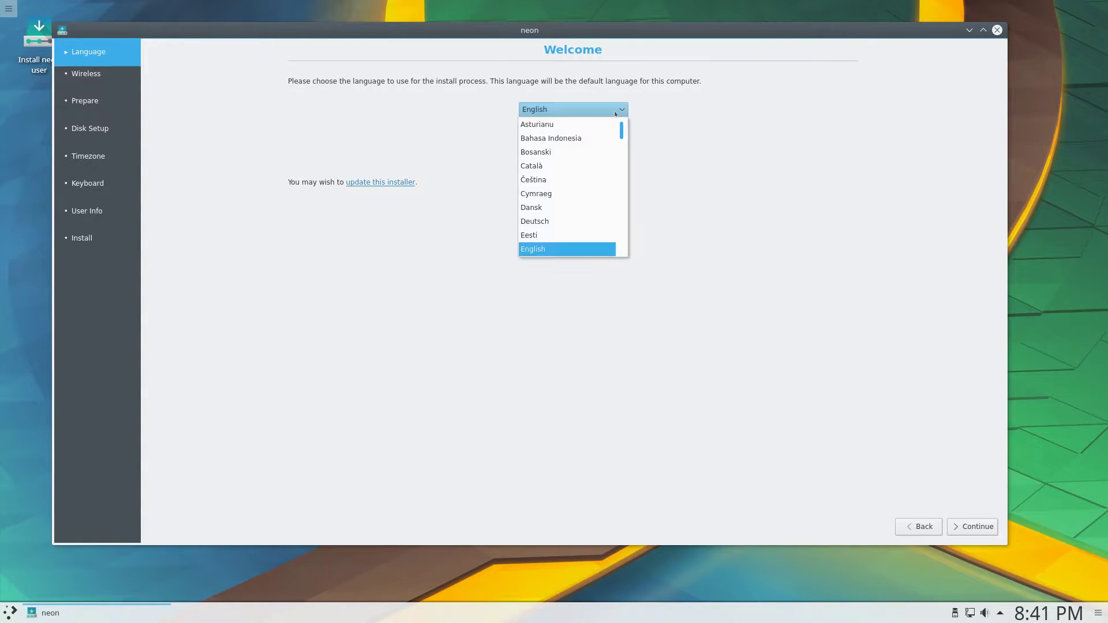
pyautogui.scroll(-3, 594, 190)
pyautogui.scroll(3, 594, 217)
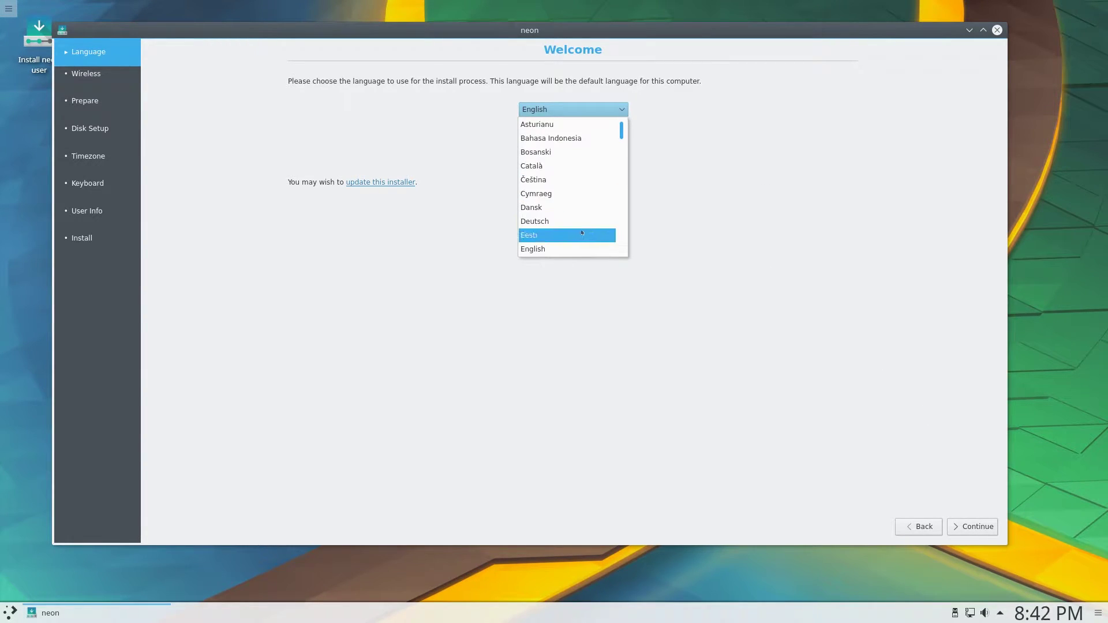
pyautogui.click(594, 249)
pyautogui.click(973, 527)
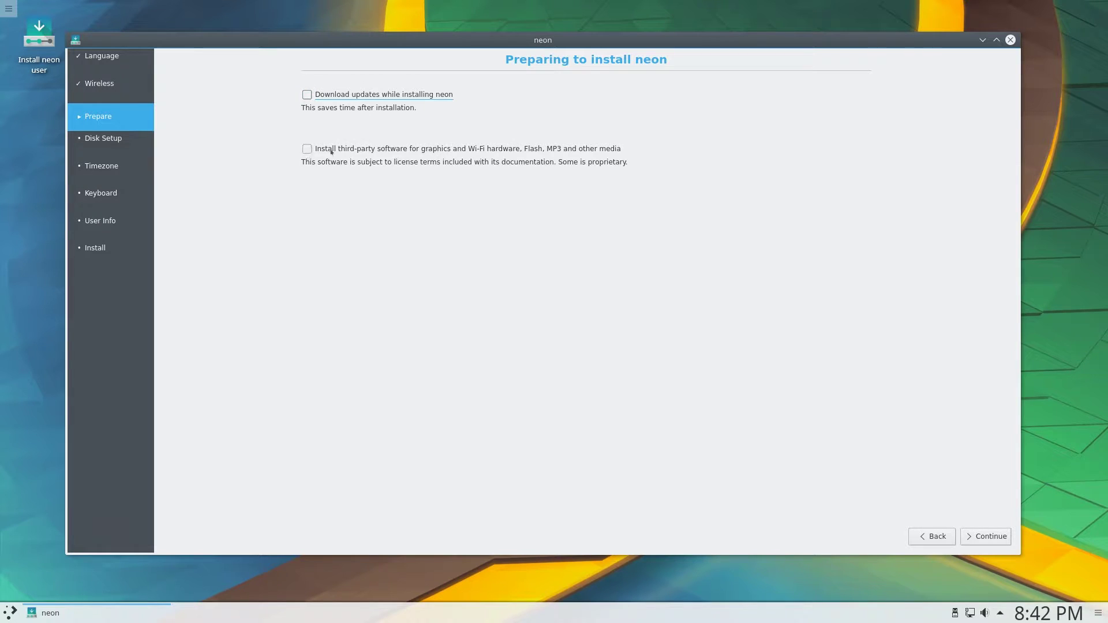
# Enable downloading updates and installing third-party software, then reposition the installer window
pyautogui.click(315, 97)
pyautogui.click(307, 149)
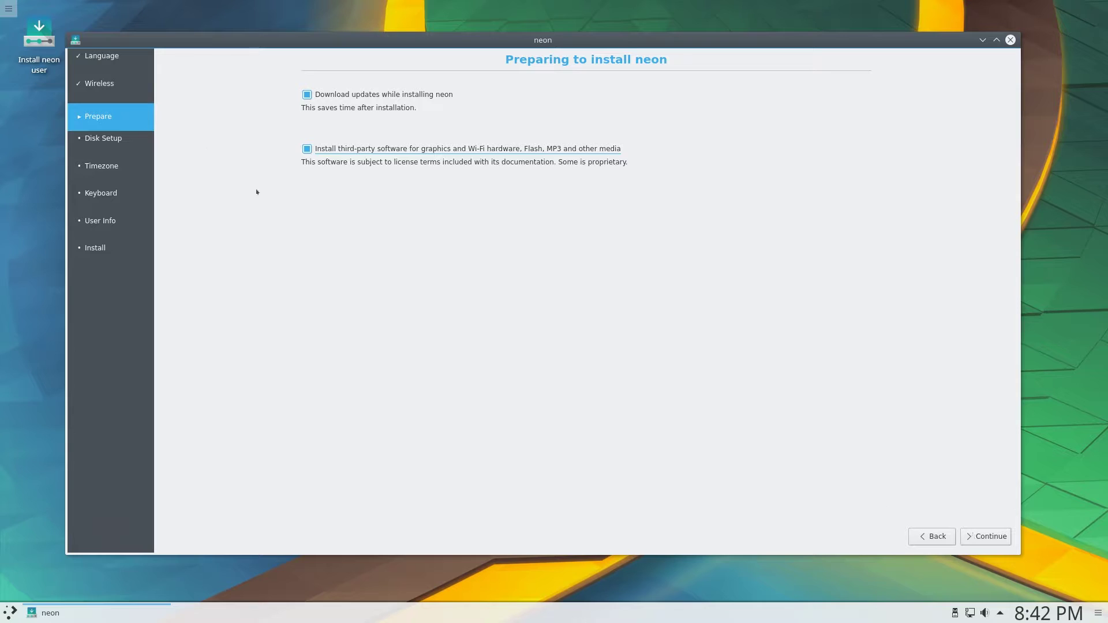
pyautogui.moveTo(214, 33)
pyautogui.mouseDown()
pyautogui.moveTo(225, 25)
pyautogui.moveTo(219, 34)
pyautogui.mouseUp()
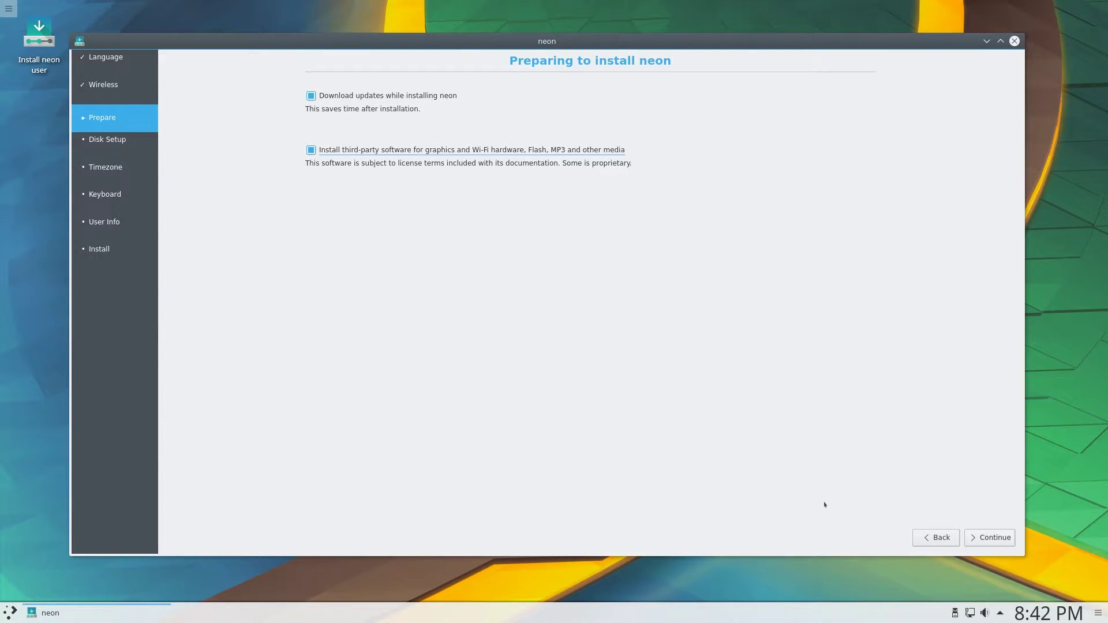
# Choose Guided – use entire disk instead of Manual, Install Now, and confirm writing changes
pyautogui.click(984, 534)
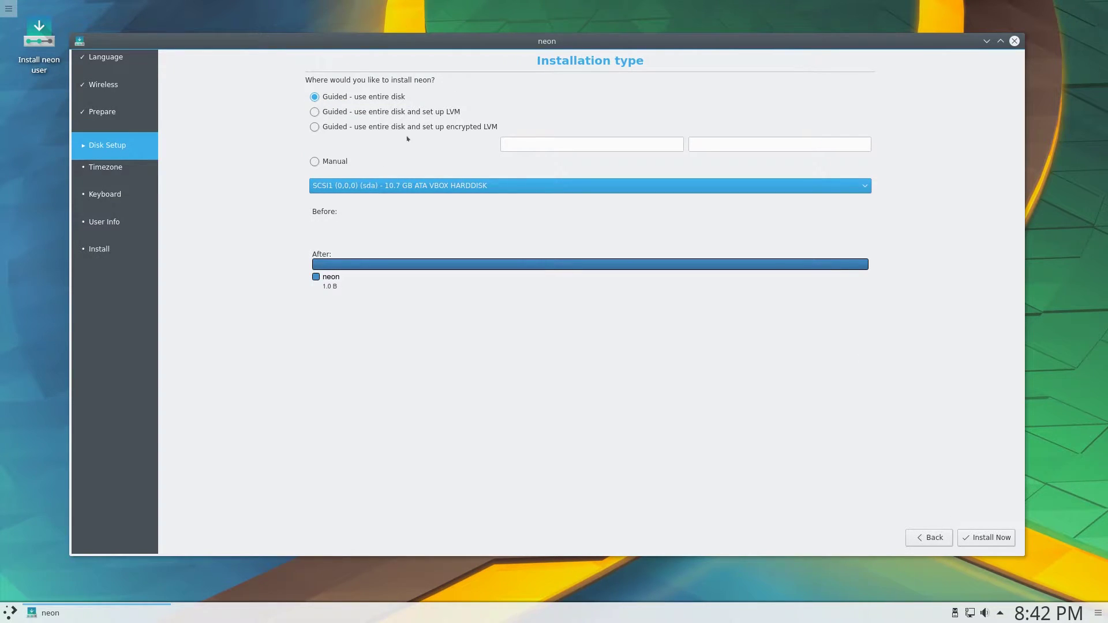
pyautogui.click(350, 99)
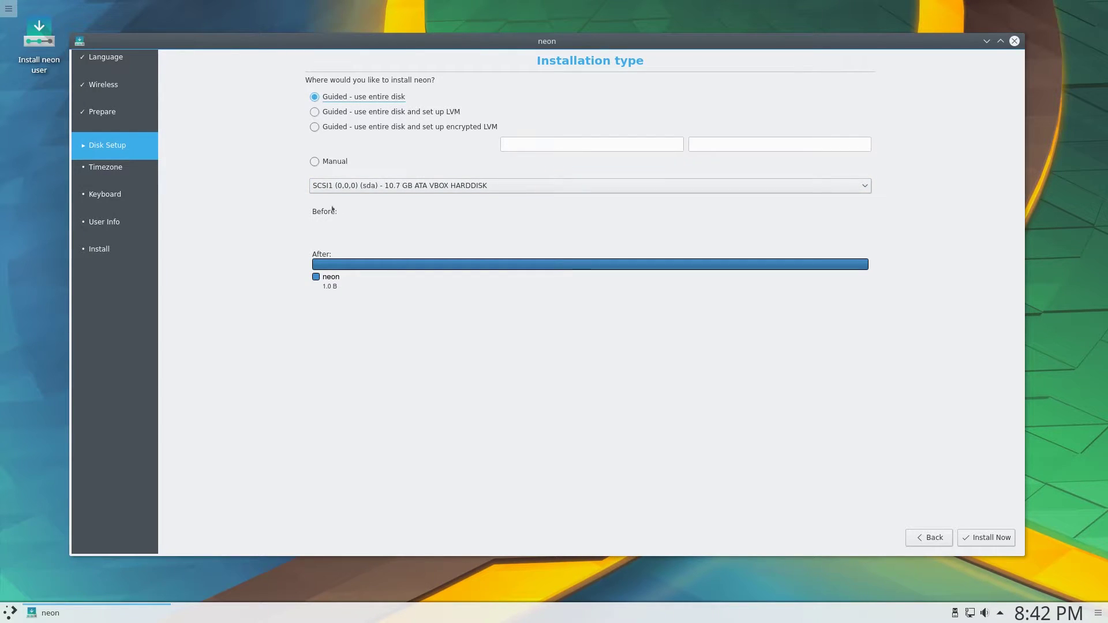
pyautogui.click(314, 162)
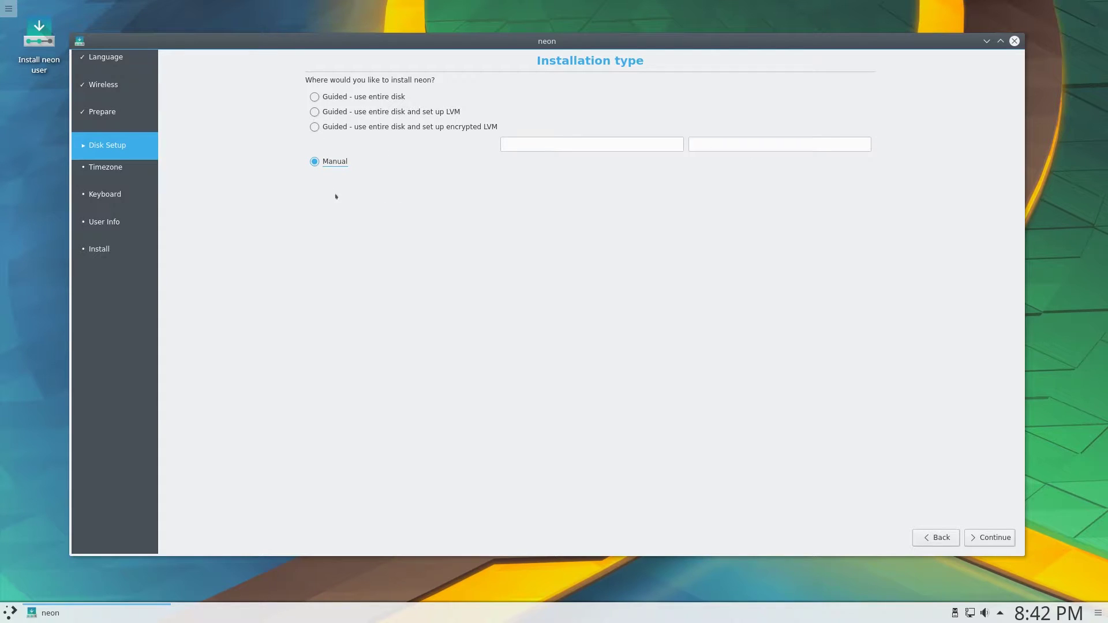
pyautogui.moveTo(393, 299); pyautogui.dragTo(326, 212)
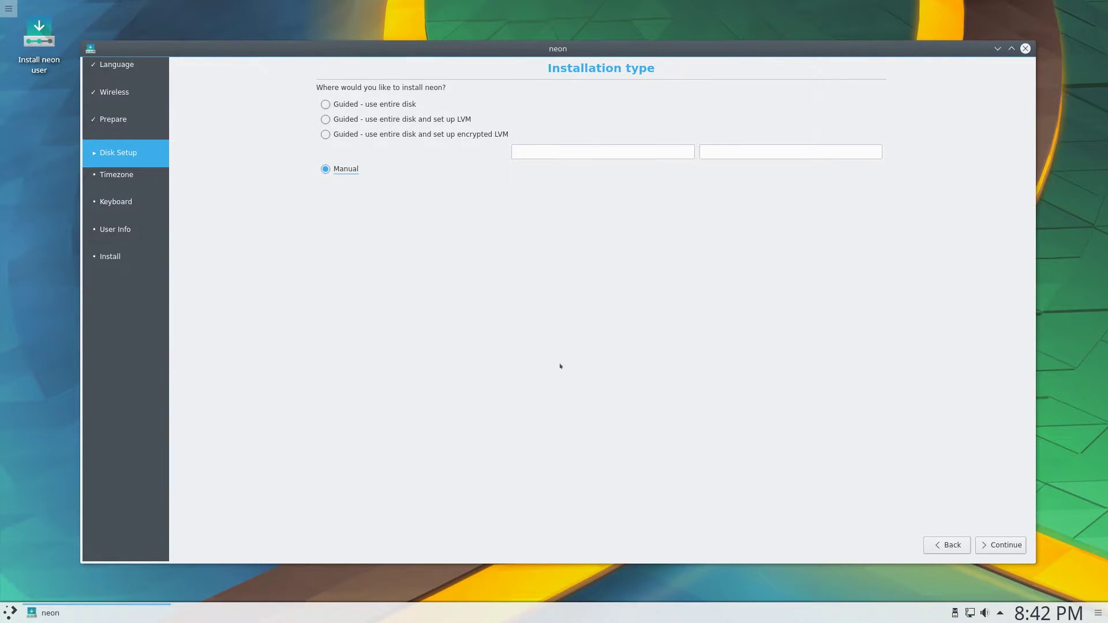
pyautogui.click(367, 106)
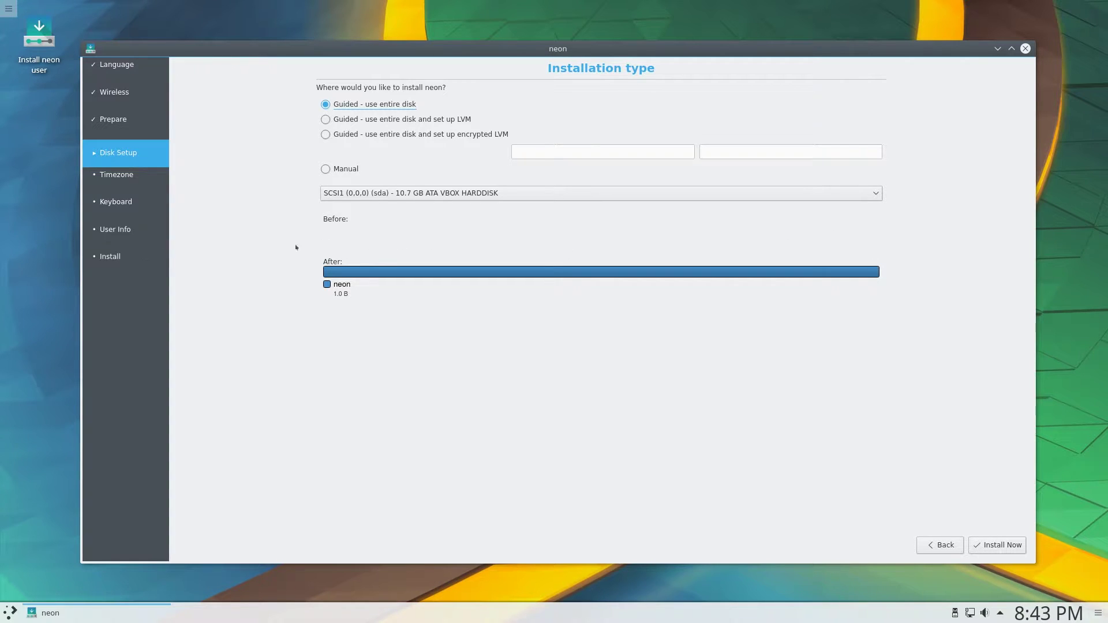
pyautogui.moveTo(421, 49)
pyautogui.mouseDown()
pyautogui.moveTo(487, 42)
pyautogui.moveTo(427, 32)
pyautogui.mouseUp()
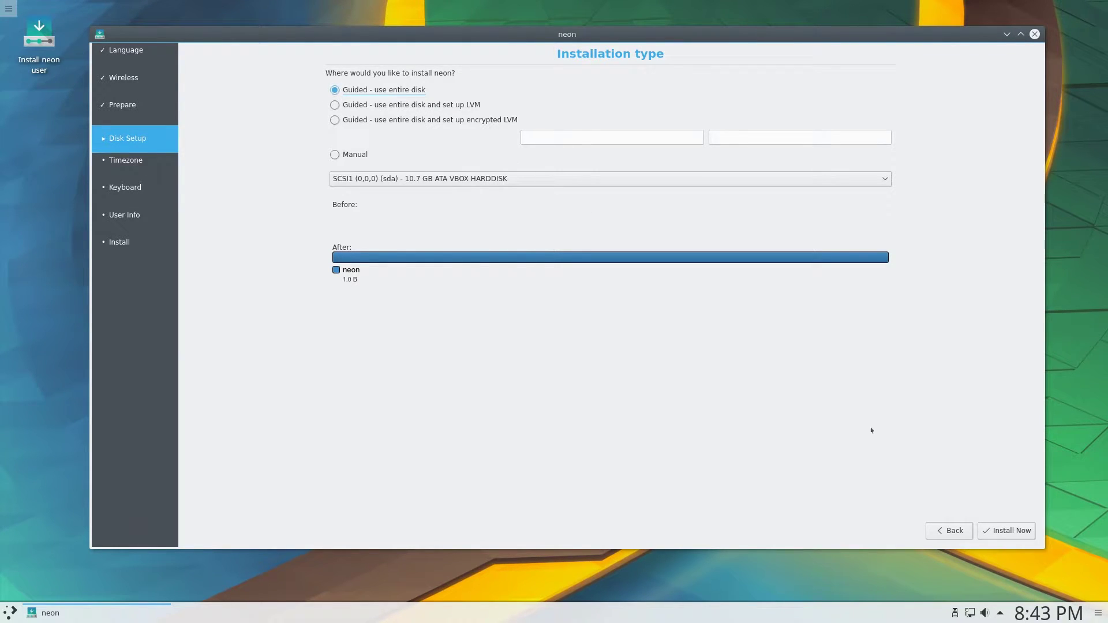
pyautogui.click(989, 532)
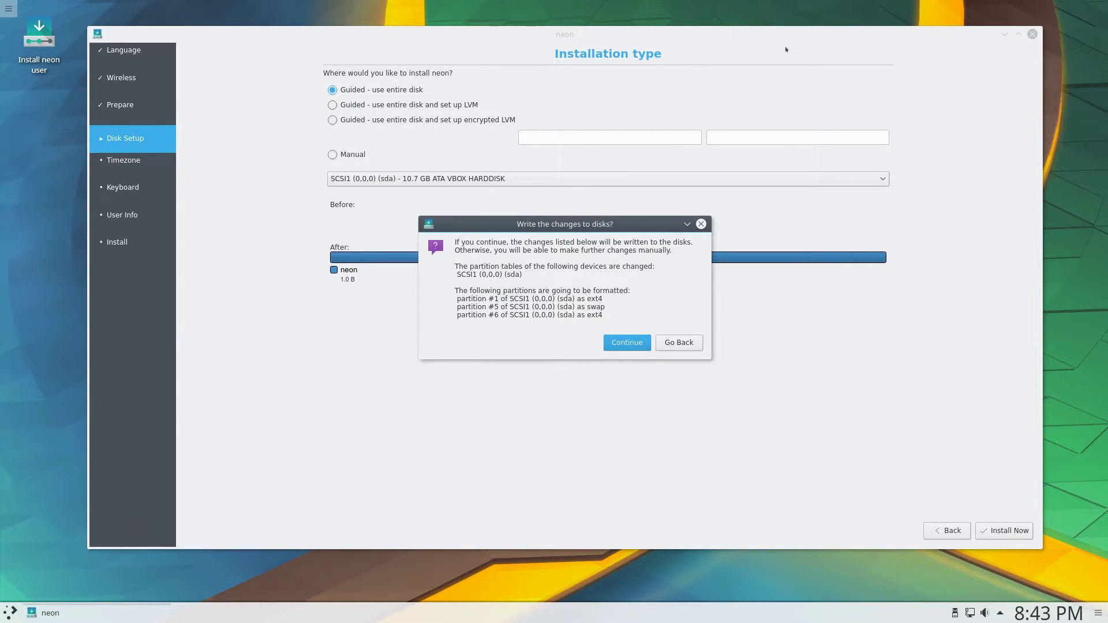
pyautogui.click(628, 344)
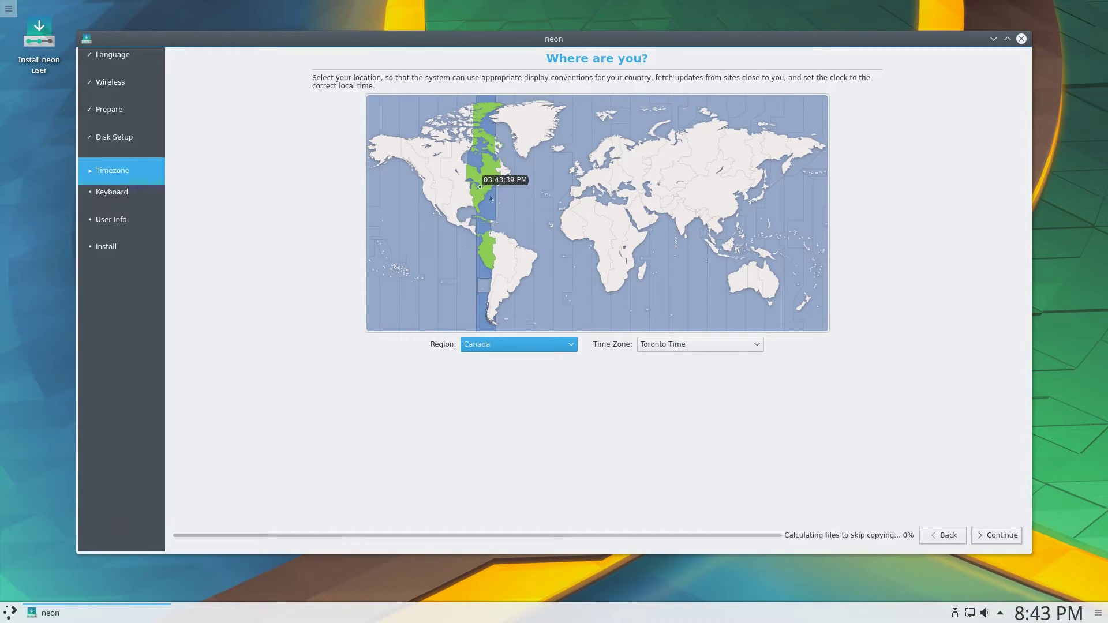
# Accept Toronto time and set the keyboard layout back to English (US)
pyautogui.press('Return')
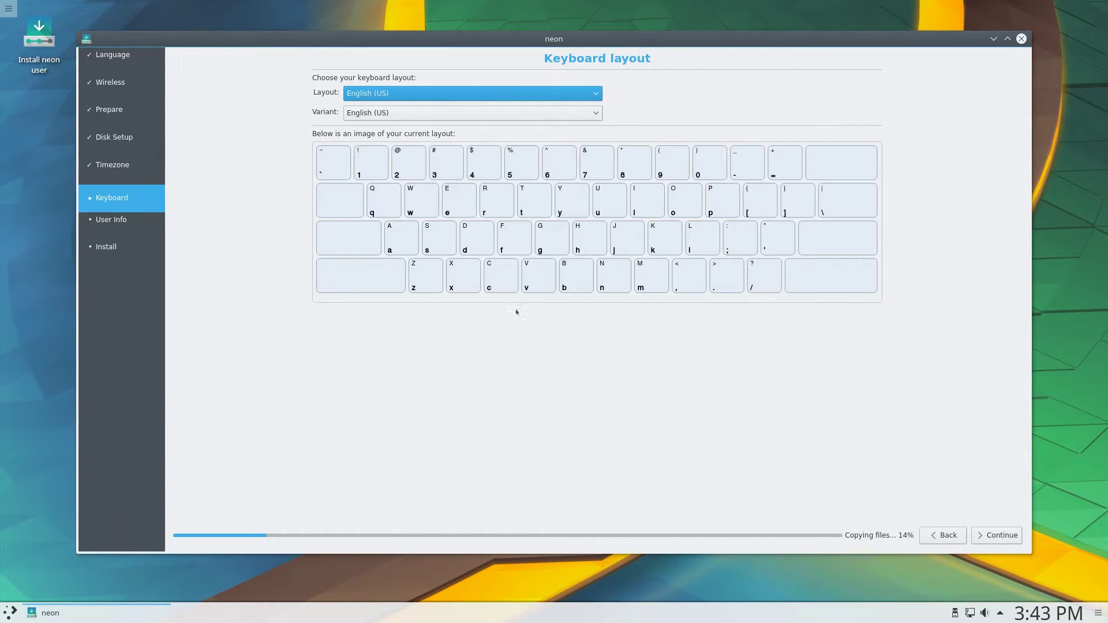
pyautogui.press('f')
pyautogui.click(416, 98)
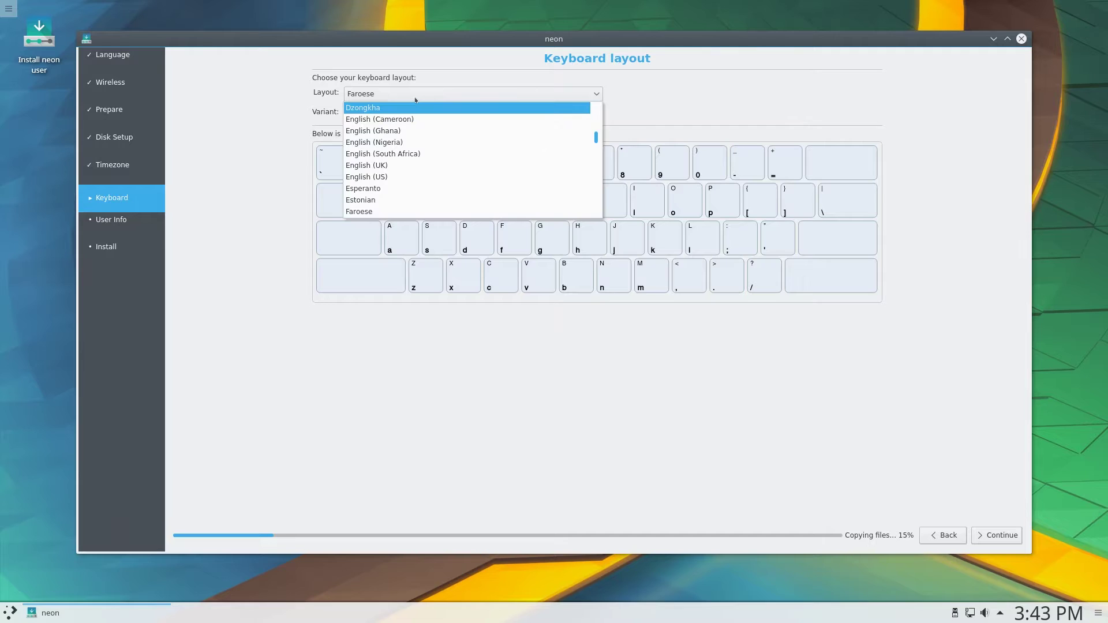
pyautogui.click(406, 176)
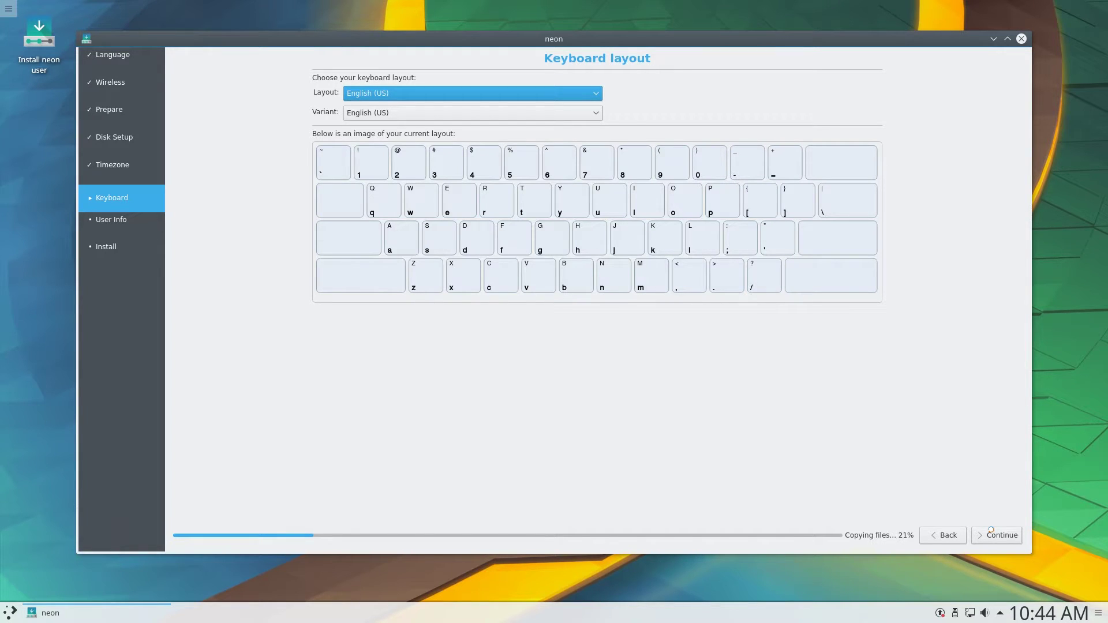
# Enter the user's name and the account password on the Who are you? page
pyautogui.click(990, 534)
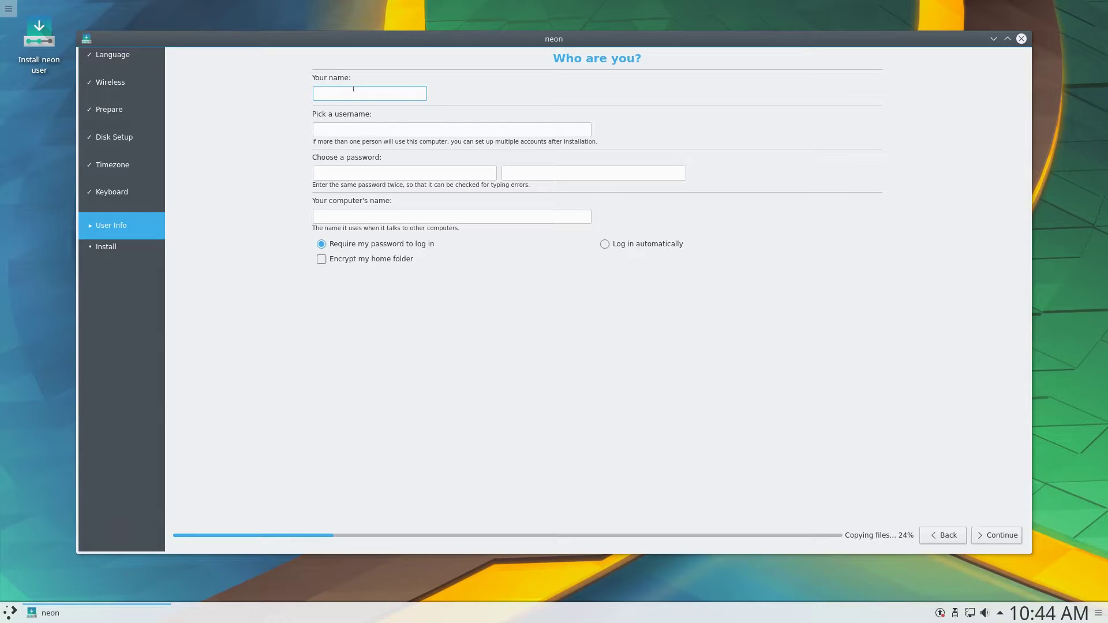
pyautogui.write('Byte of Linux')
pyautogui.click(488, 173)
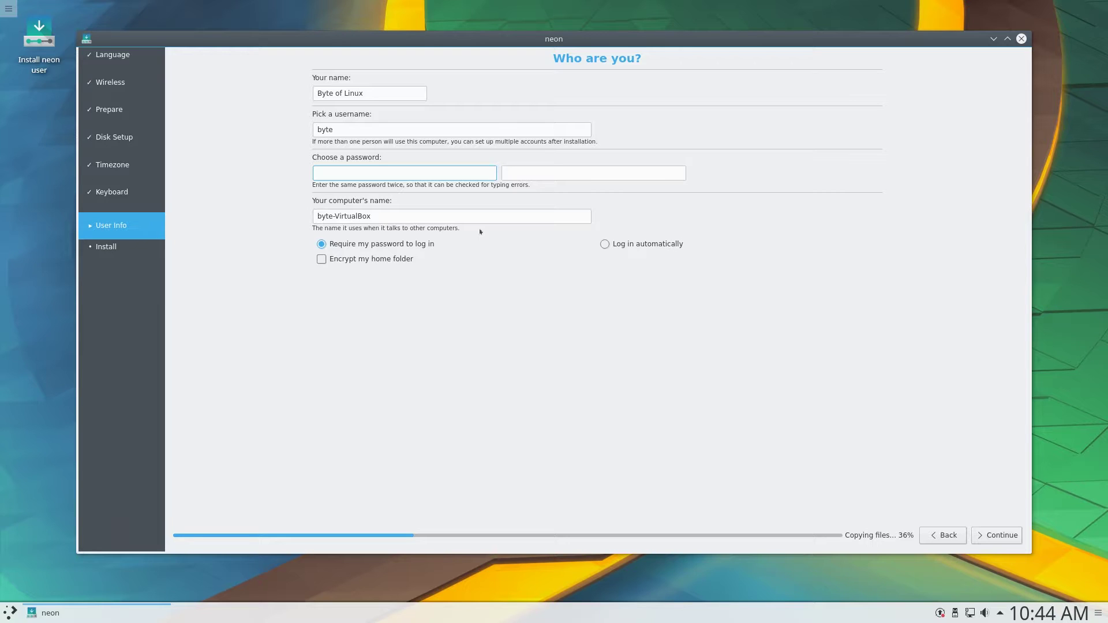
pyautogui.press('Tab')
pyautogui.press('Tab')
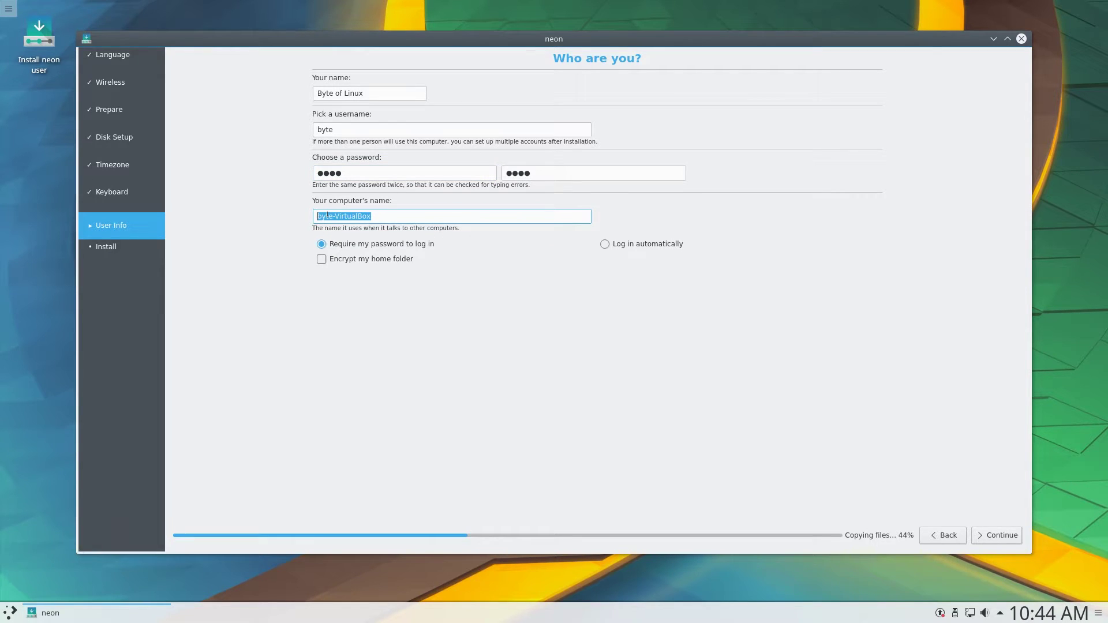
# Make the computer name end in KDENEON and proceed to installation
pyautogui.write('byte-NEON')
pyautogui.press('Left')
pyautogui.press('Left')
pyautogui.press('Left')
pyautogui.press('Left')
pyautogui.write('KDE')
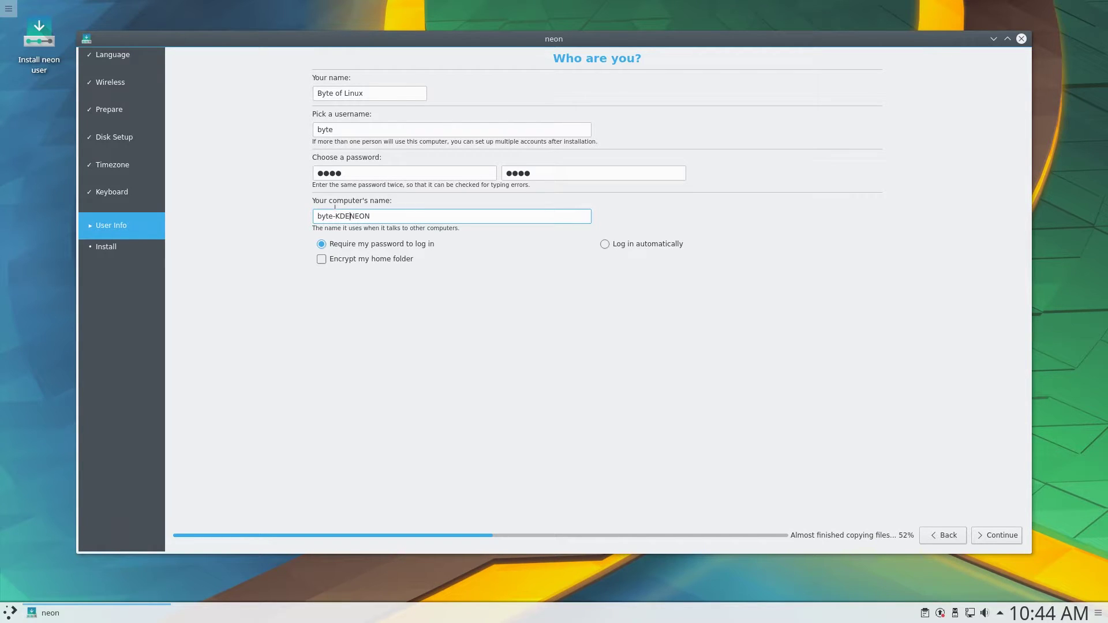
pyautogui.click(984, 534)
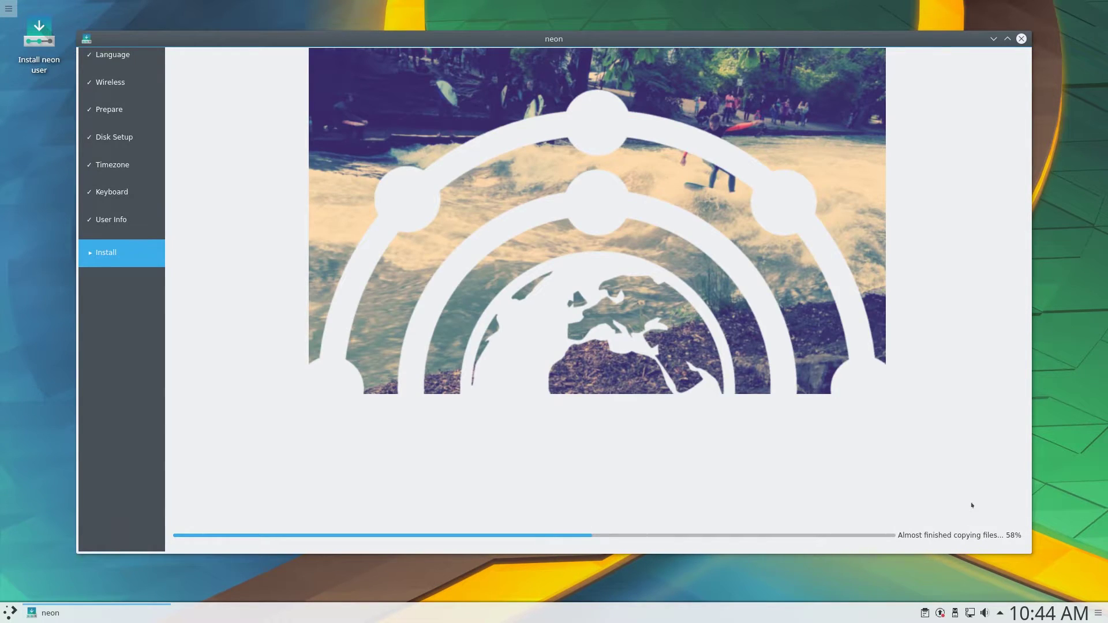
# Reposition the installer window and the Installation Complete dialog
pyautogui.moveTo(793, 43); pyautogui.dragTo(785, 41)
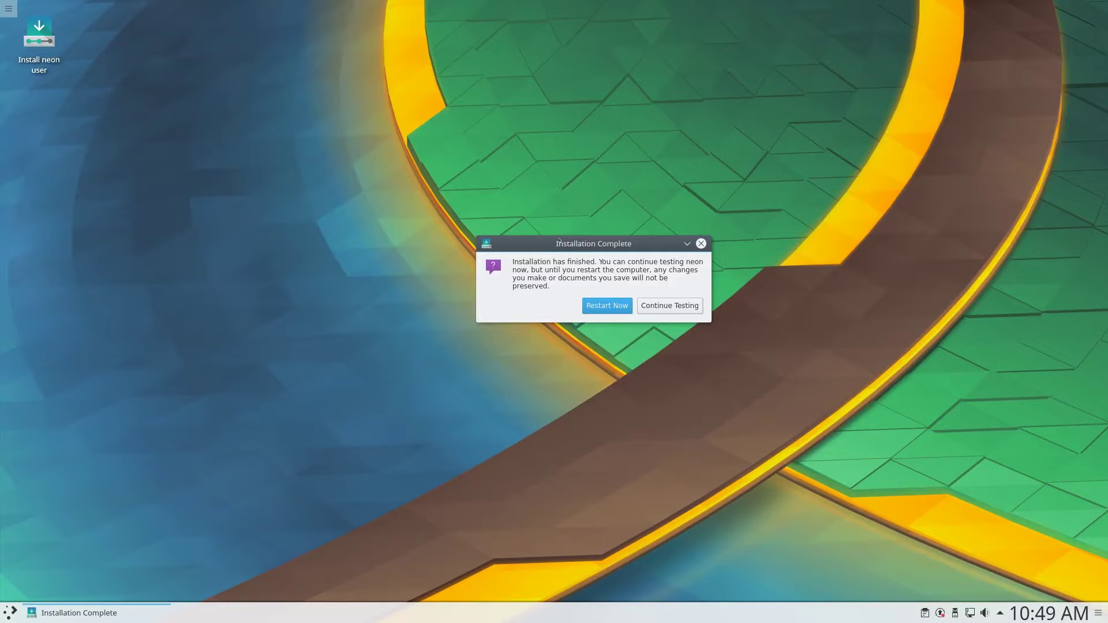
pyautogui.moveTo(590, 246); pyautogui.dragTo(541, 243)
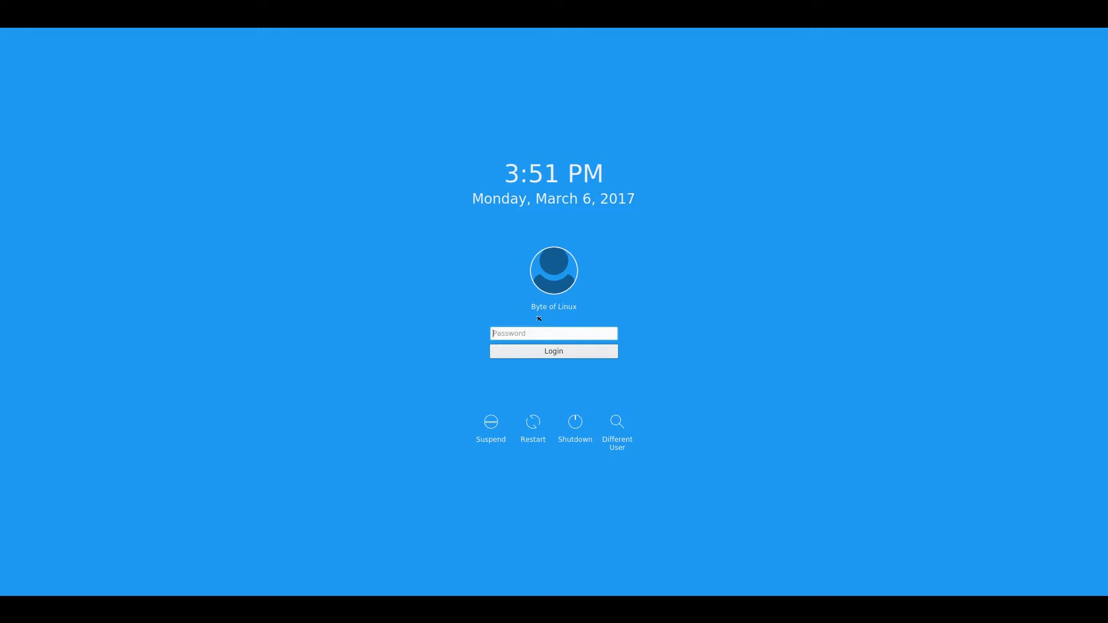
# Focus the password field on the login screen
pyautogui.click(569, 332)
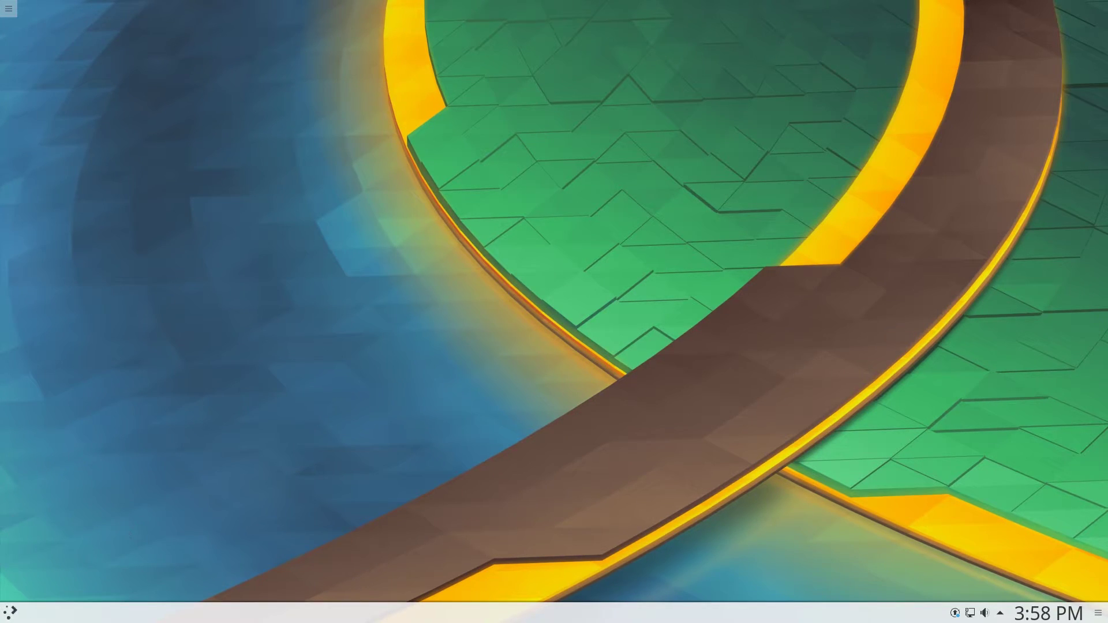
pyautogui.click(10, 612)
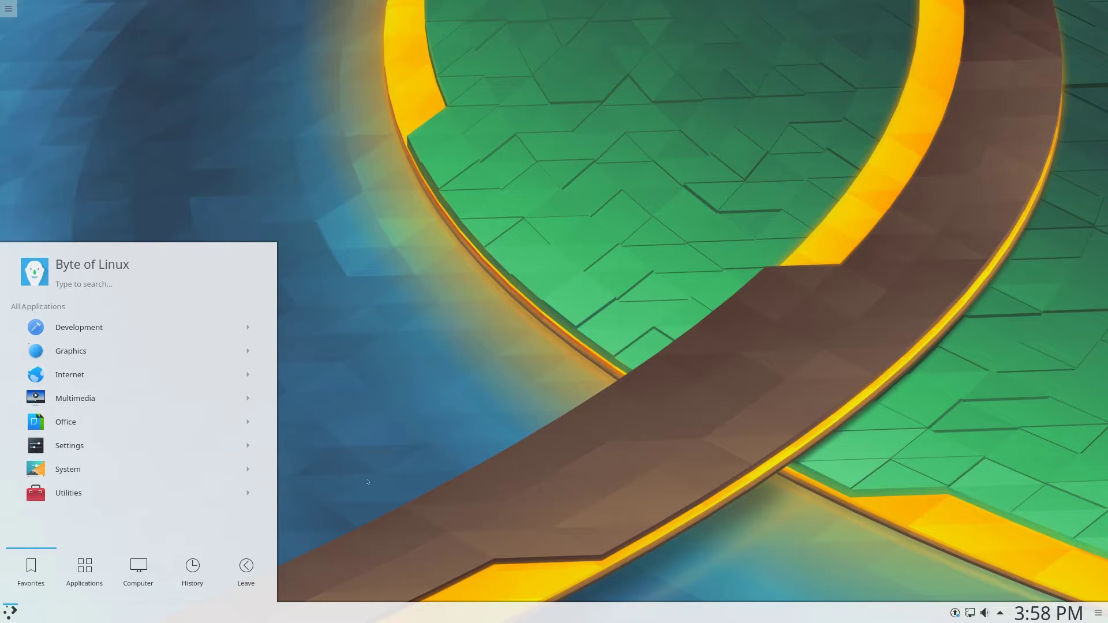
pyautogui.click(11, 612)
pyautogui.click(11, 612)
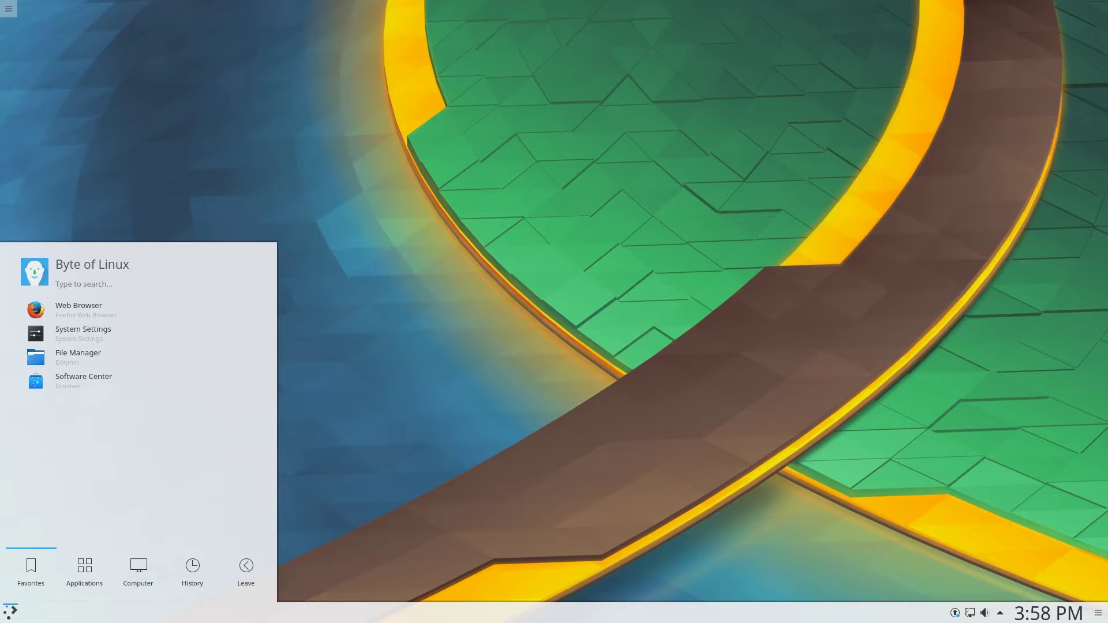
pyautogui.click(971, 563)
pyautogui.click(1021, 613)
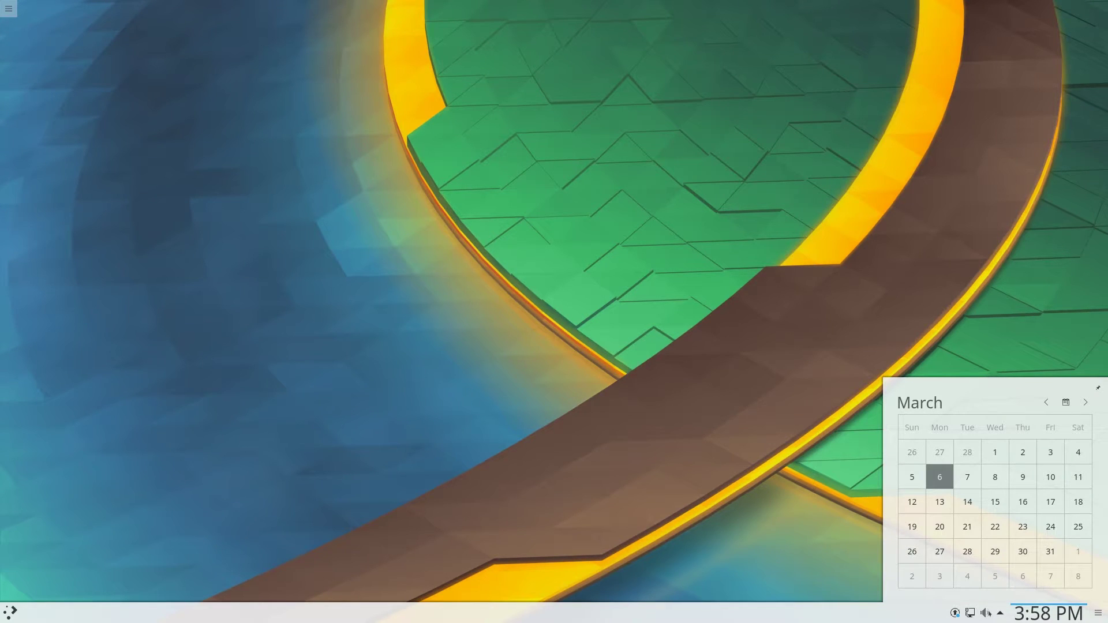
pyautogui.click(986, 613)
pyautogui.click(970, 612)
pyautogui.press('Escape')
pyautogui.click(954, 613)
pyautogui.click(954, 613)
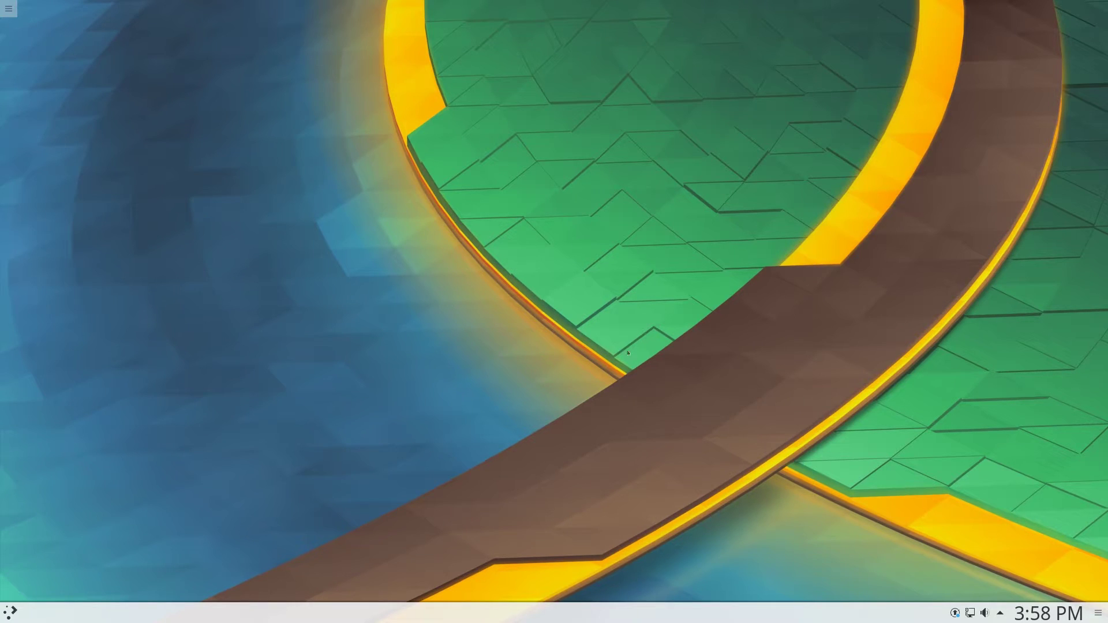
pyautogui.click(11, 612)
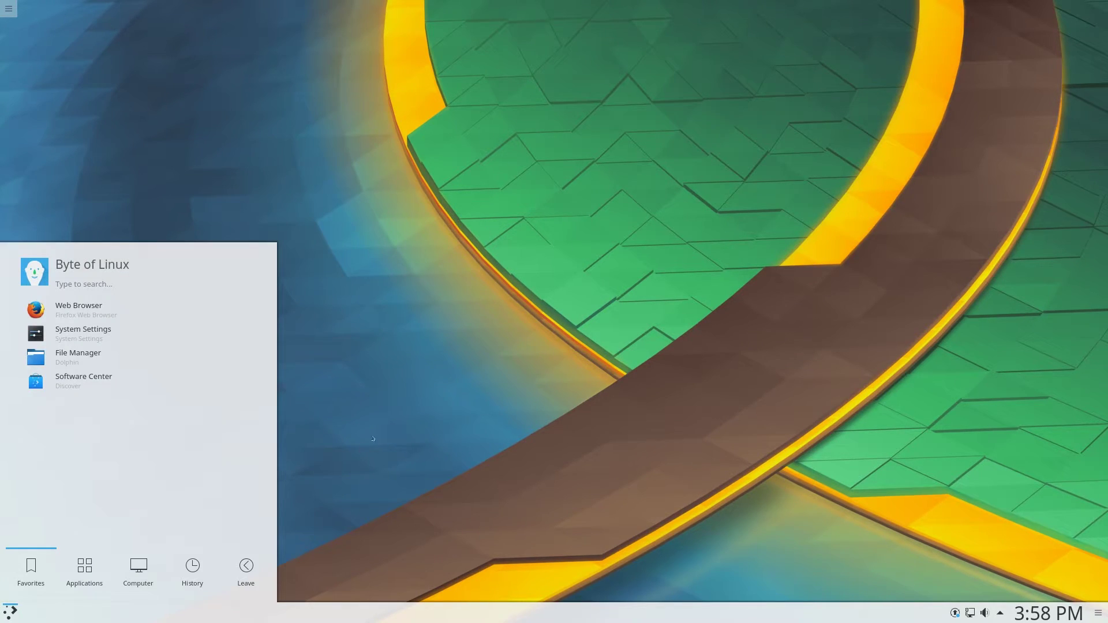
pyautogui.click(100, 359)
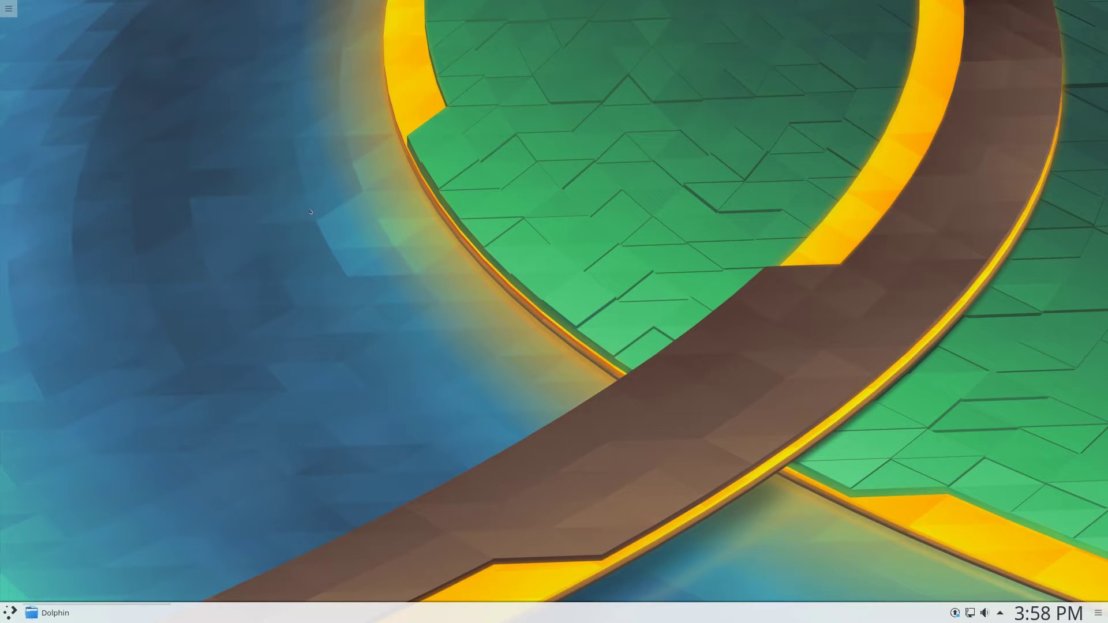
pyautogui.moveTo(366, 10); pyautogui.dragTo(566, 149)
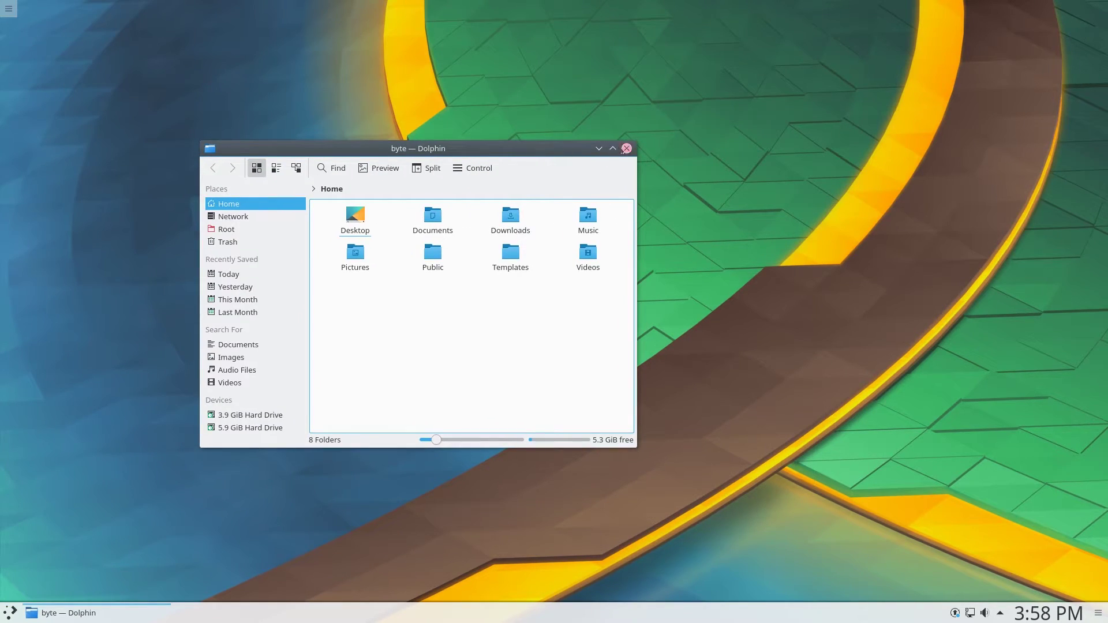
pyautogui.click(626, 149)
pyautogui.click(10, 612)
pyautogui.click(228, 557)
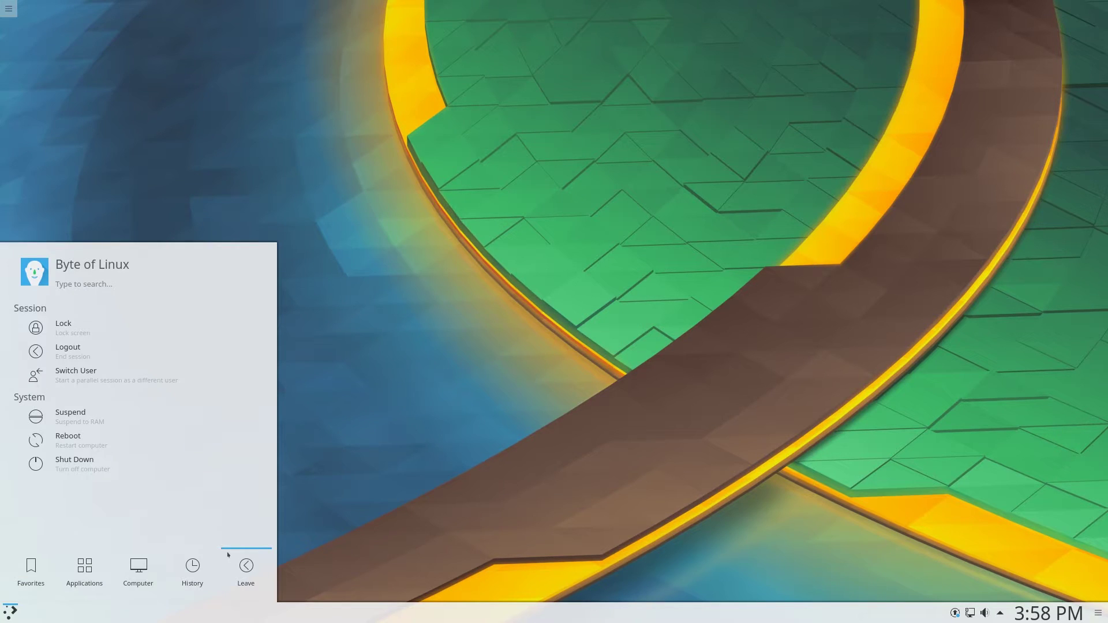
pyautogui.write('about')
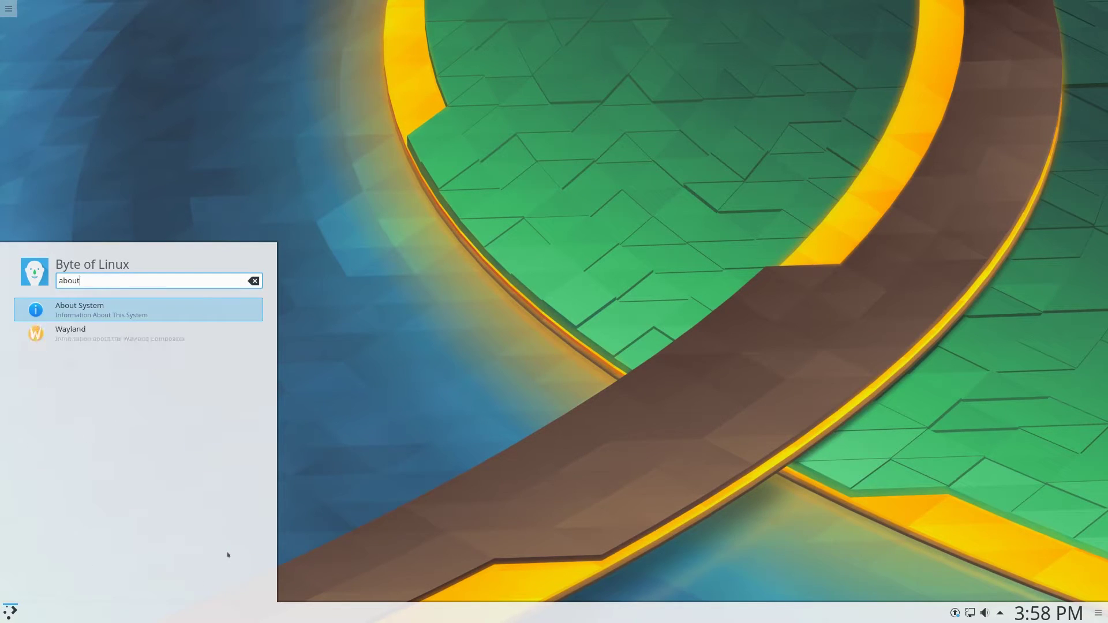
pyautogui.press('Return')
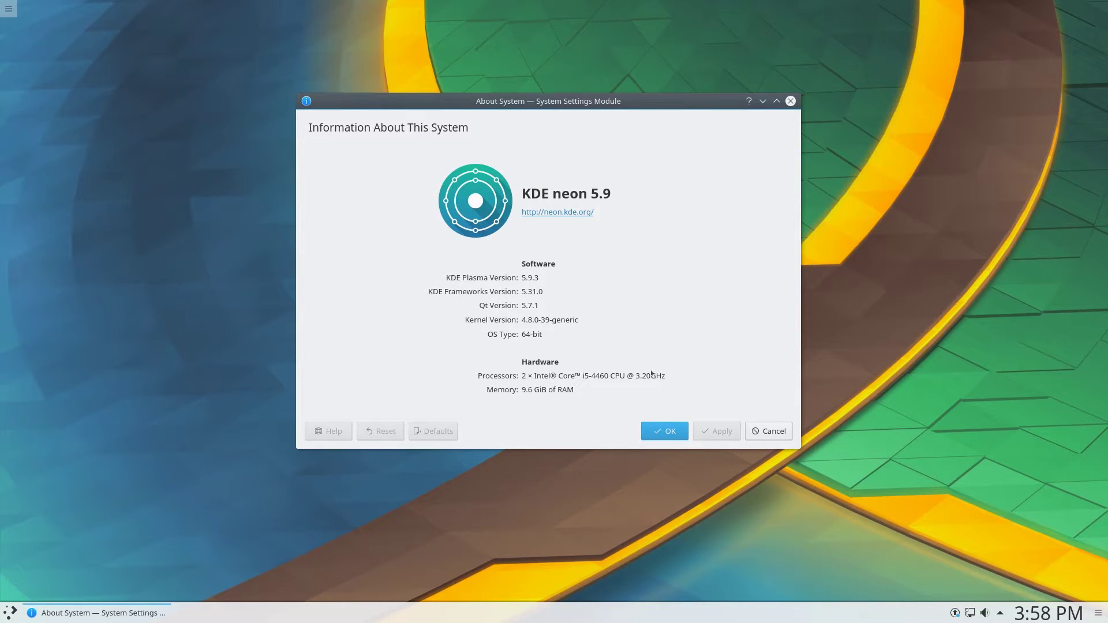
pyautogui.moveTo(691, 117); pyautogui.dragTo(716, 126)
# Close About System and browse the launcher's Development category
pyautogui.click(816, 109)
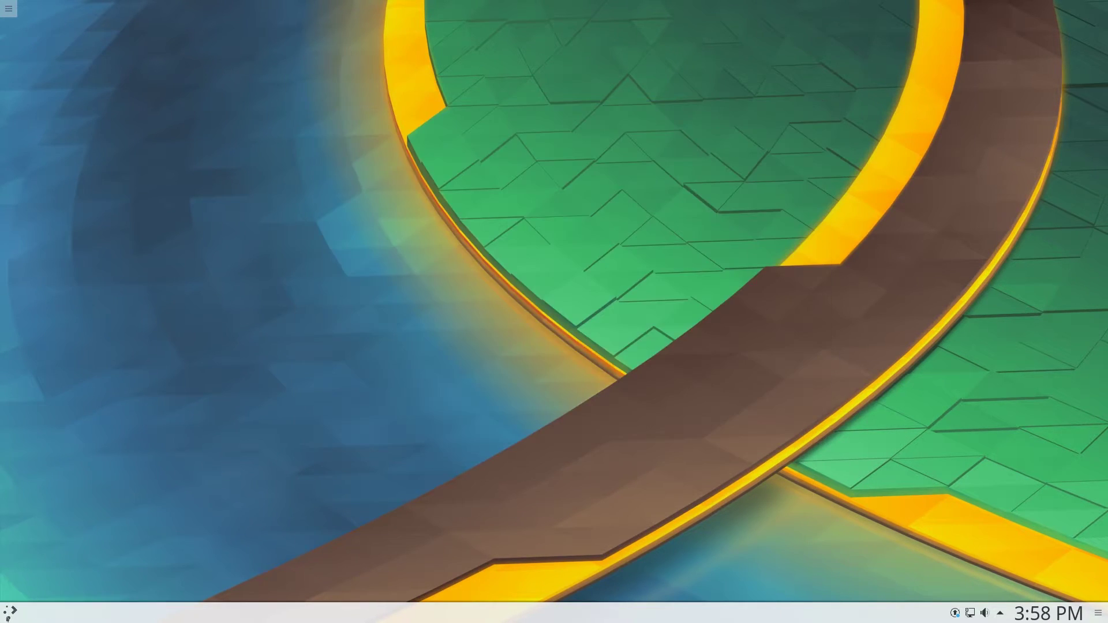
pyautogui.click(10, 611)
pyautogui.click(93, 559)
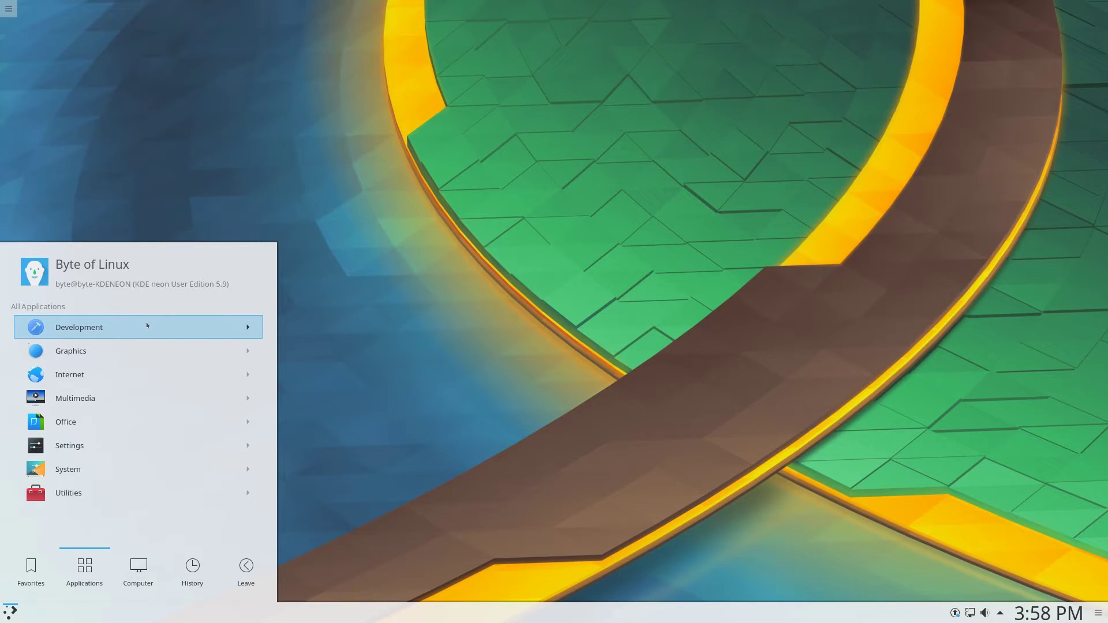
pyautogui.click(147, 326)
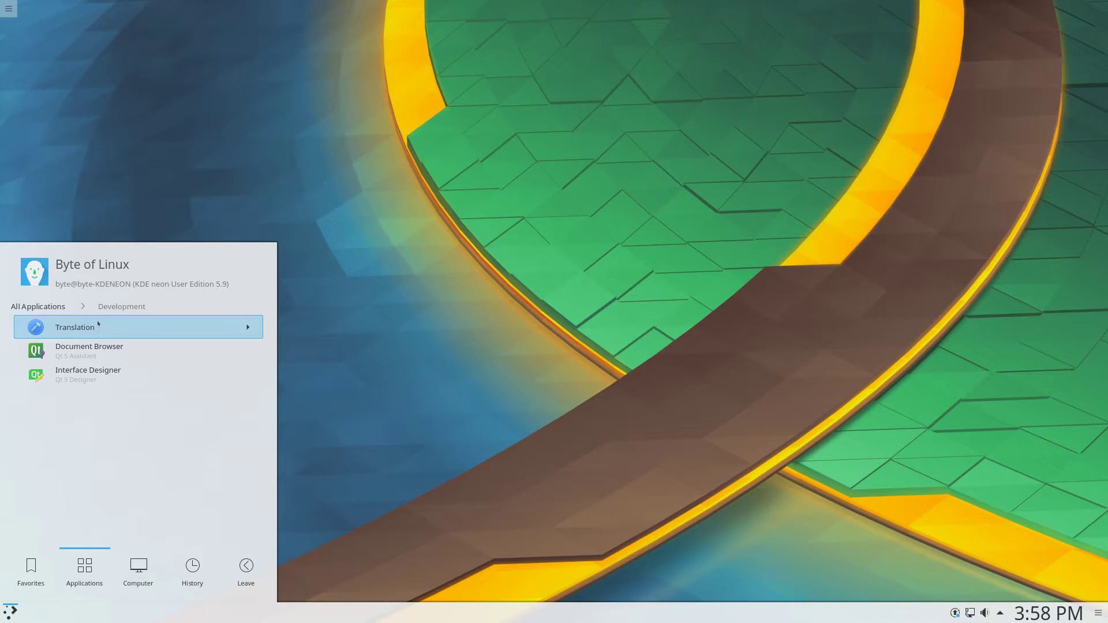
pyautogui.click(37, 306)
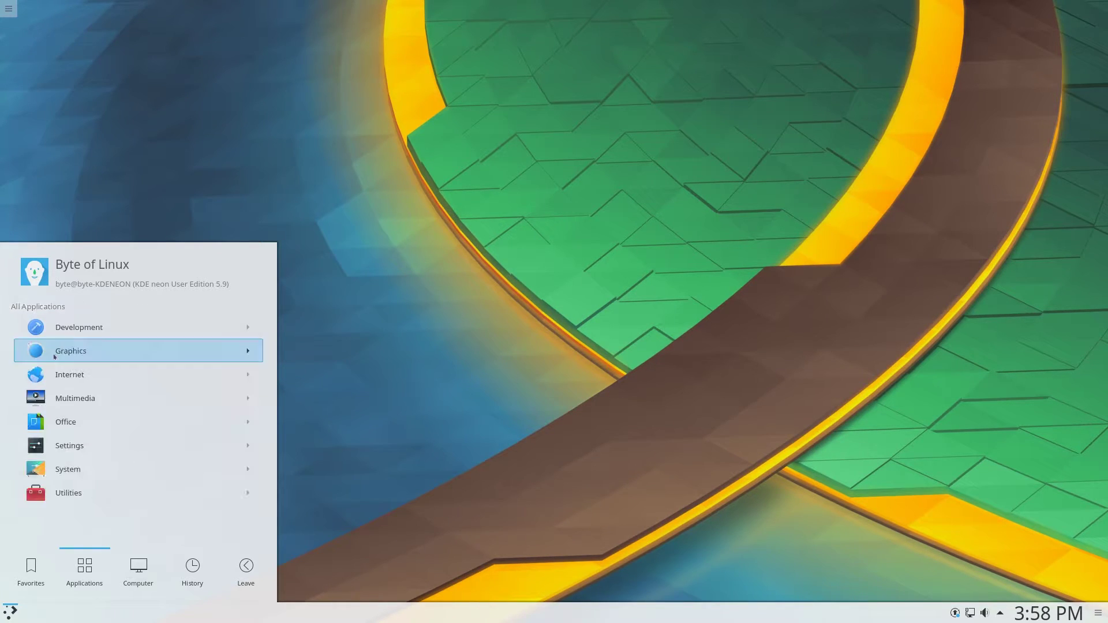
# Launch Gwenview from the Graphics category, move it, then close it
pyautogui.click(54, 357)
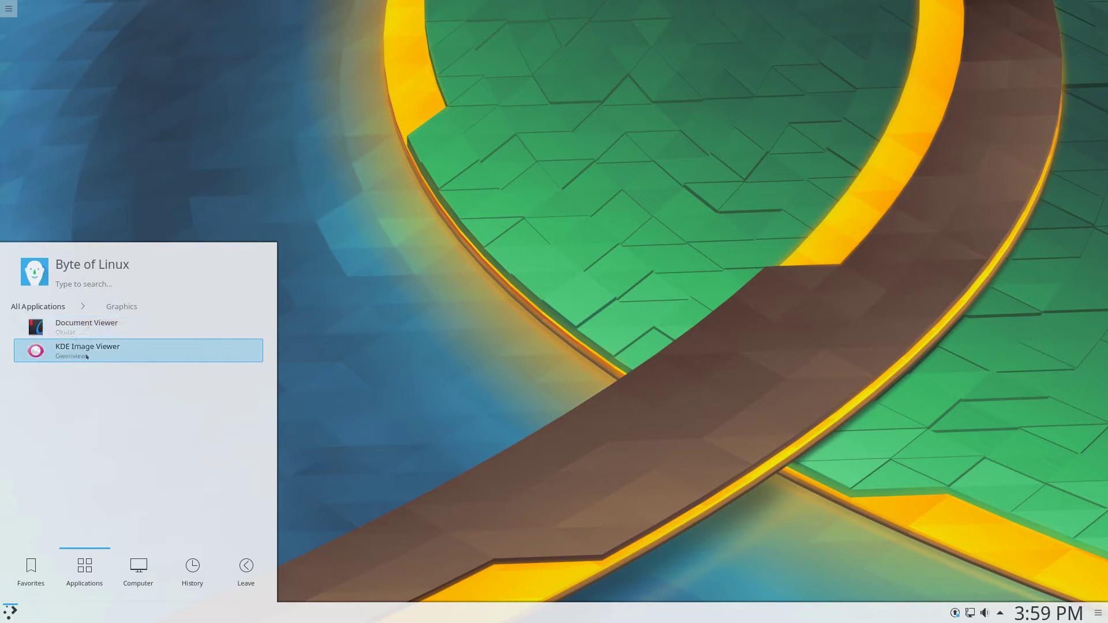
pyautogui.click(64, 350)
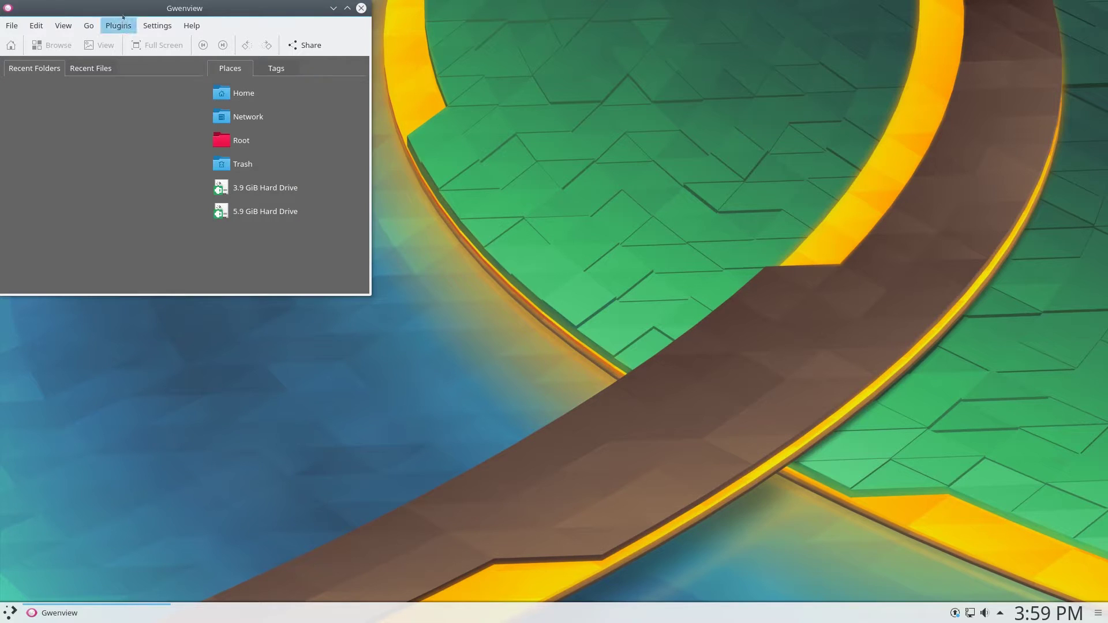
pyautogui.moveTo(177, 36); pyautogui.dragTo(341, 124)
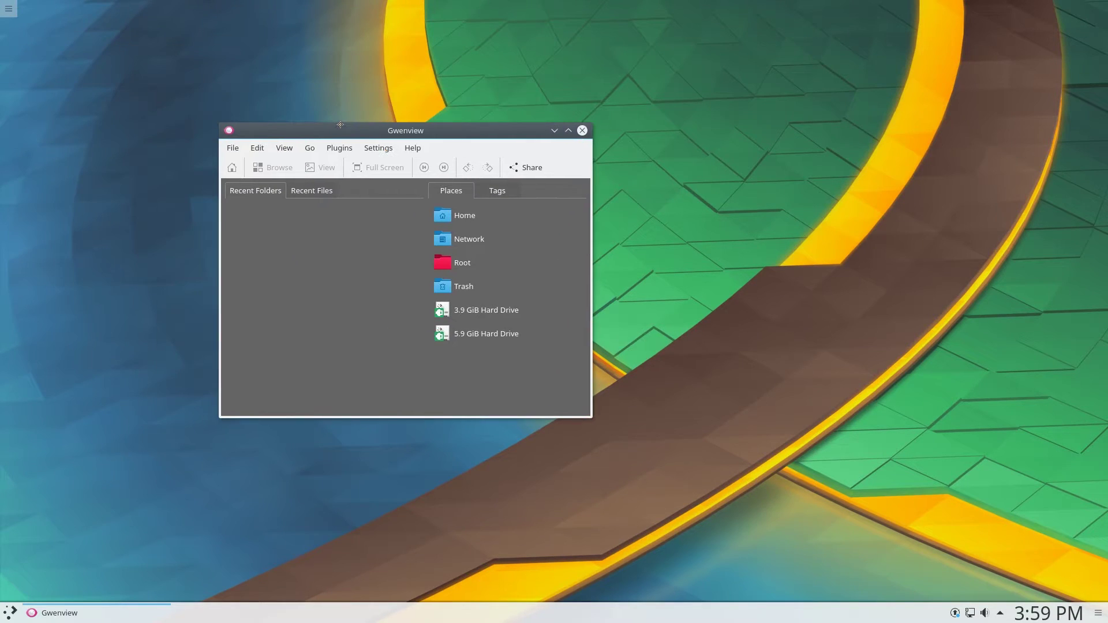
pyautogui.click(582, 131)
# Browse the Internet category, then launch VLC media player from Multimedia
pyautogui.click(10, 612)
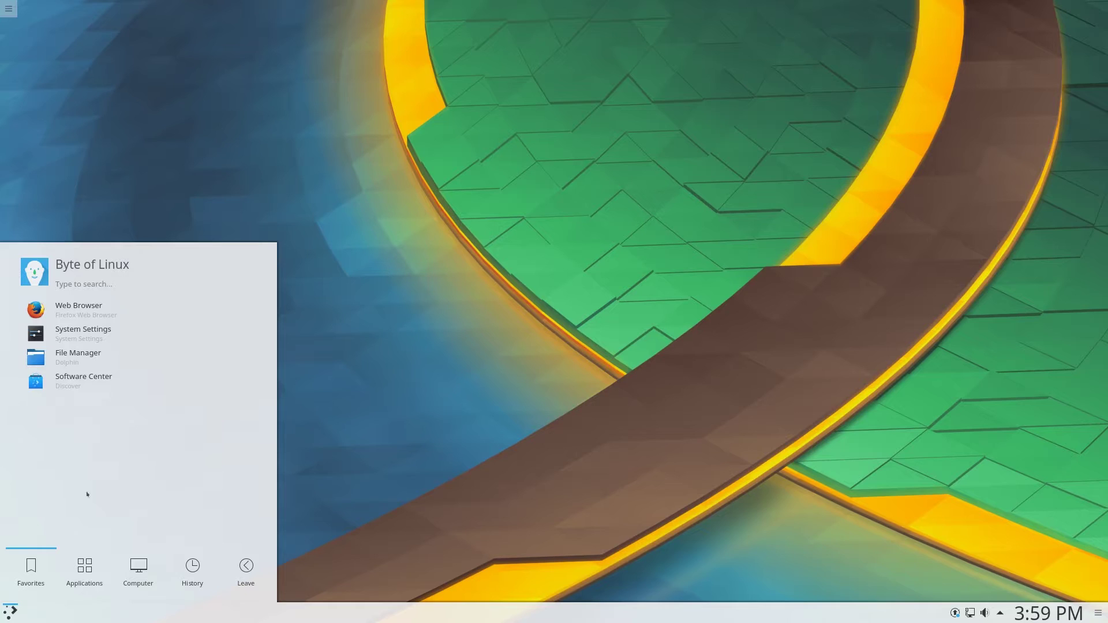
pyautogui.click(84, 571)
pyautogui.click(56, 372)
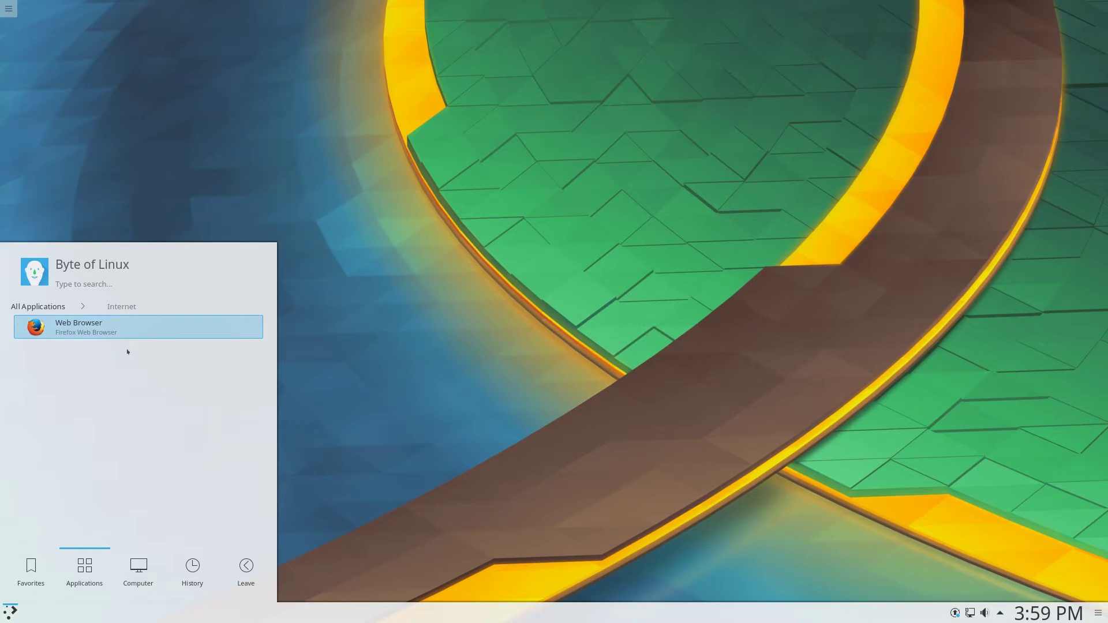
pyautogui.click(58, 306)
pyautogui.click(62, 397)
pyautogui.click(63, 327)
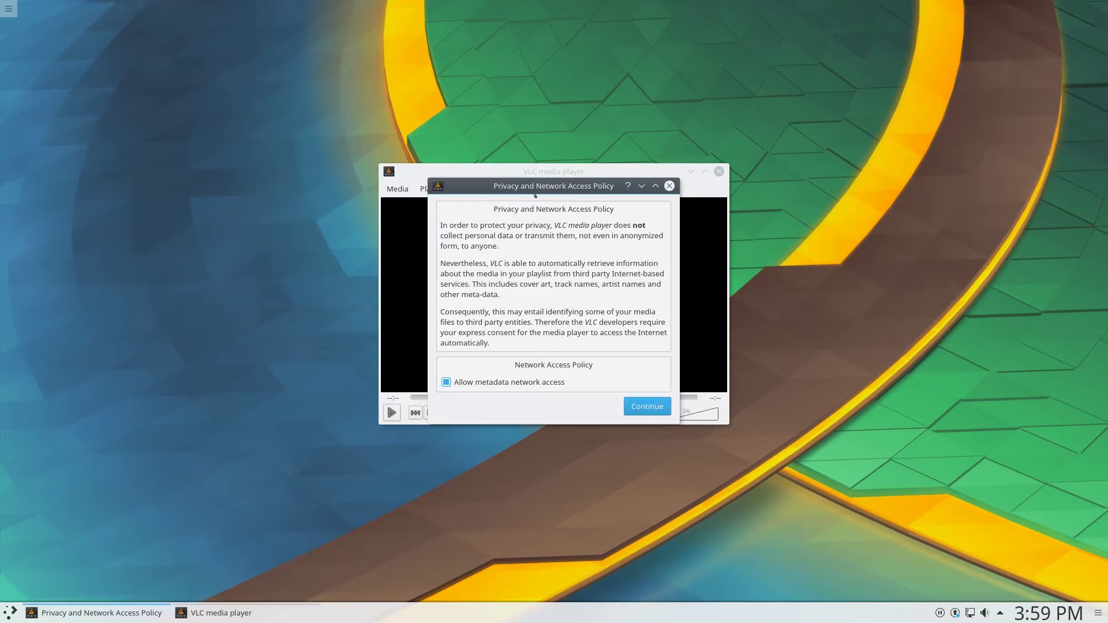
# Close VLC, then launch Okular from Applications > Office and close it again
pyautogui.click(669, 185)
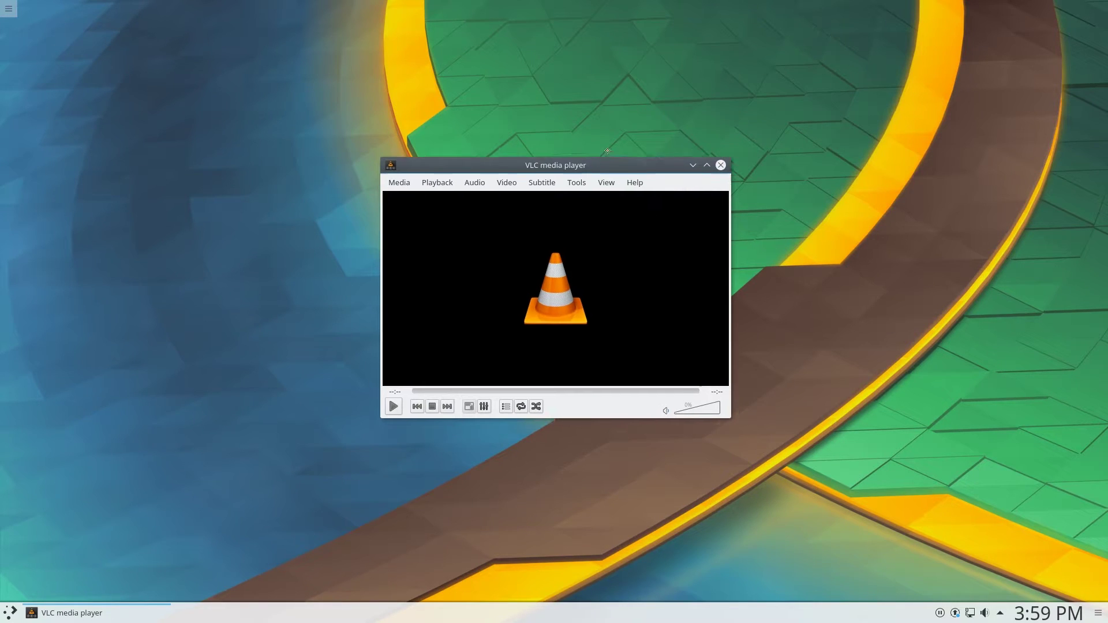
pyautogui.click(716, 154)
pyautogui.click(11, 611)
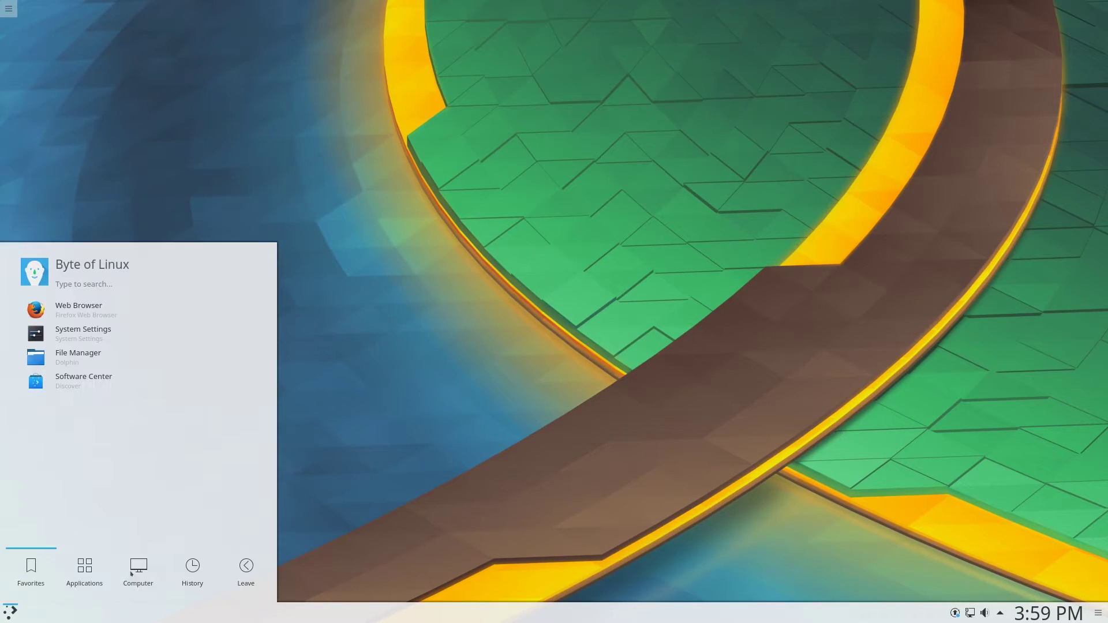
pyautogui.click(84, 571)
pyautogui.click(73, 421)
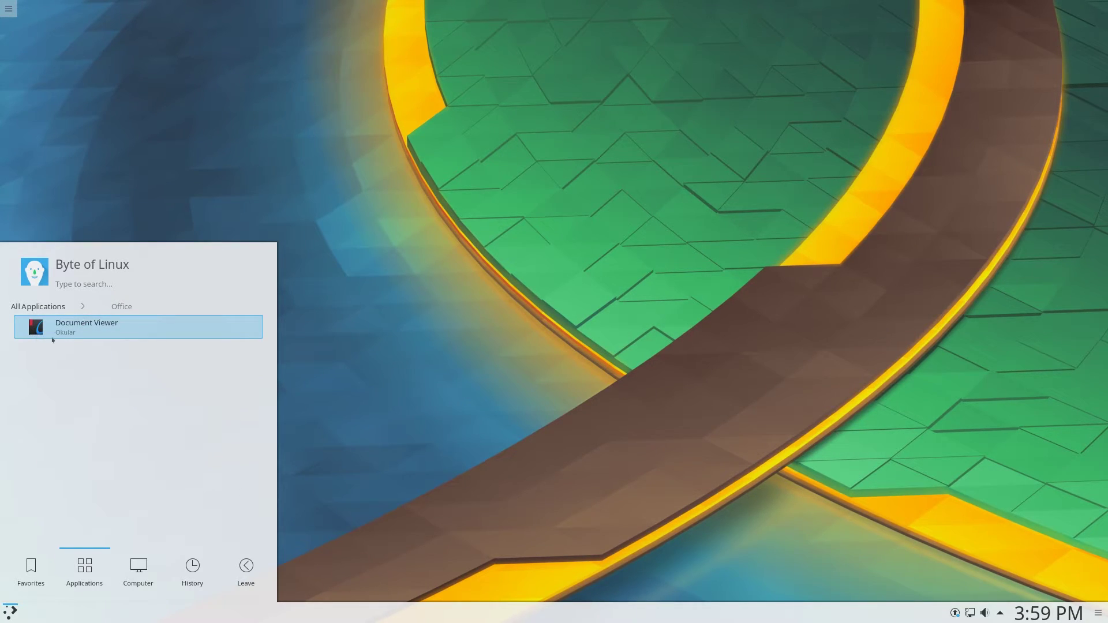
pyautogui.click(52, 339)
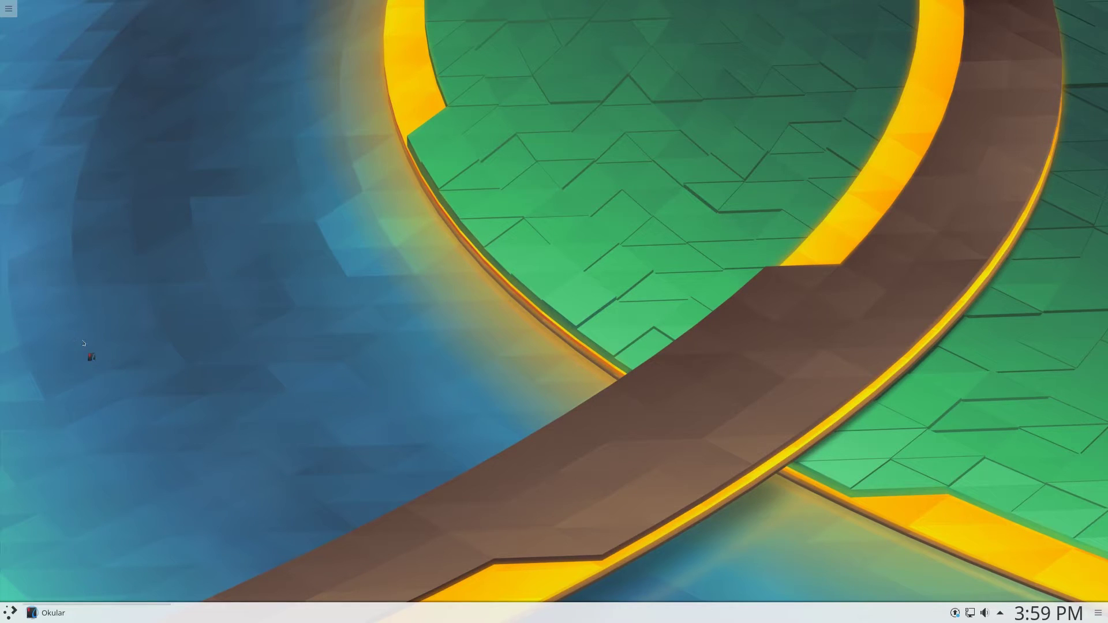
pyautogui.click(361, 8)
# Browse the launcher's Settings category, then open the Utilities category
pyautogui.click(10, 613)
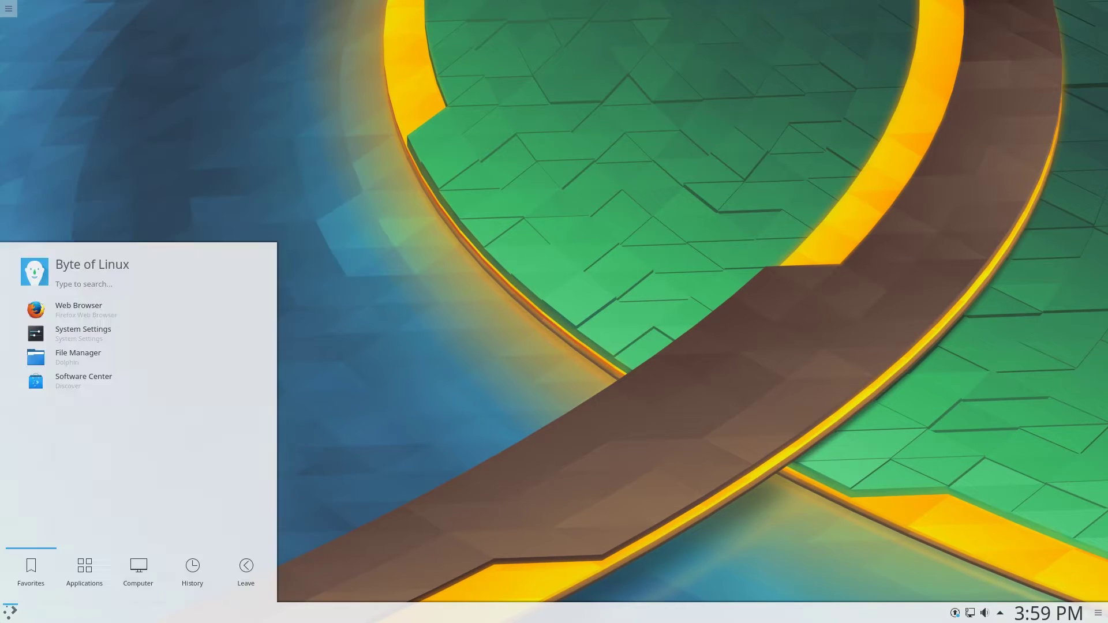
pyautogui.click(85, 569)
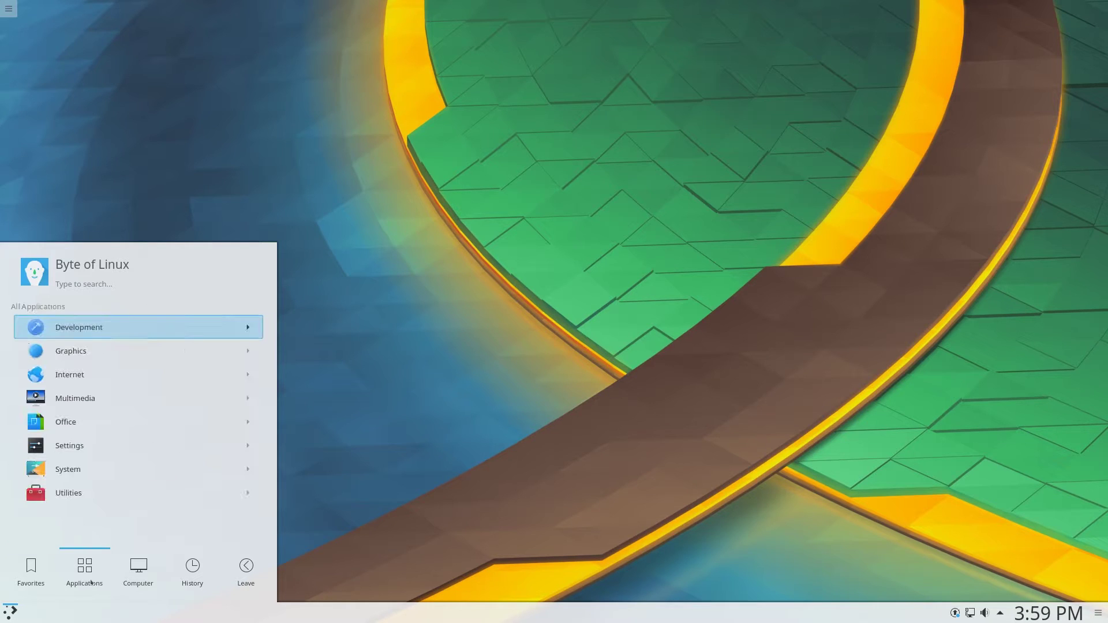
pyautogui.click(71, 442)
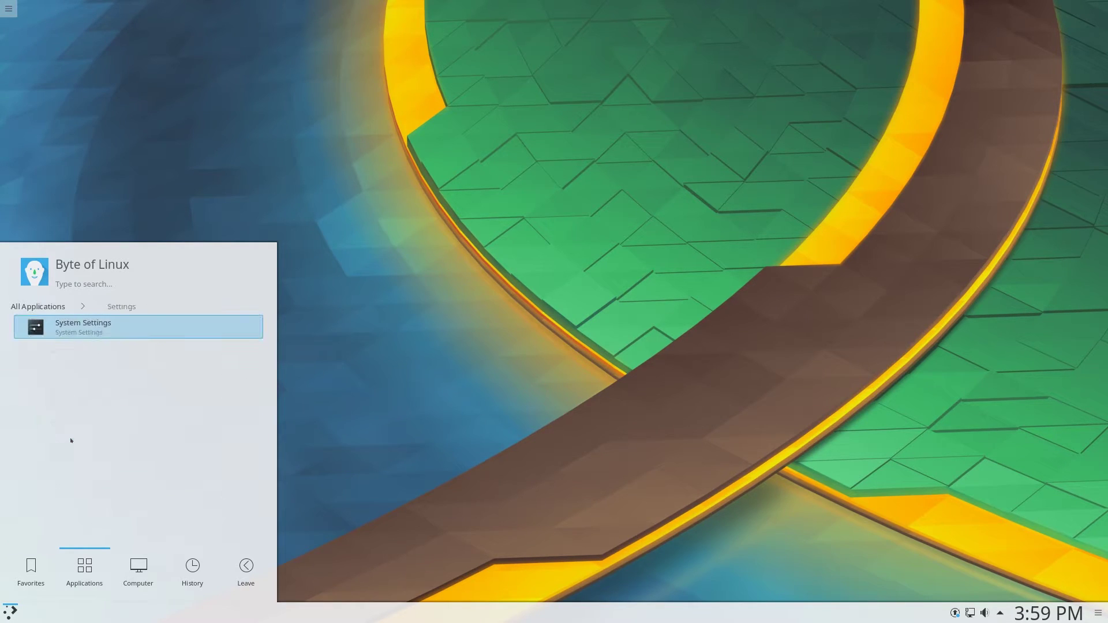
pyautogui.click(61, 324)
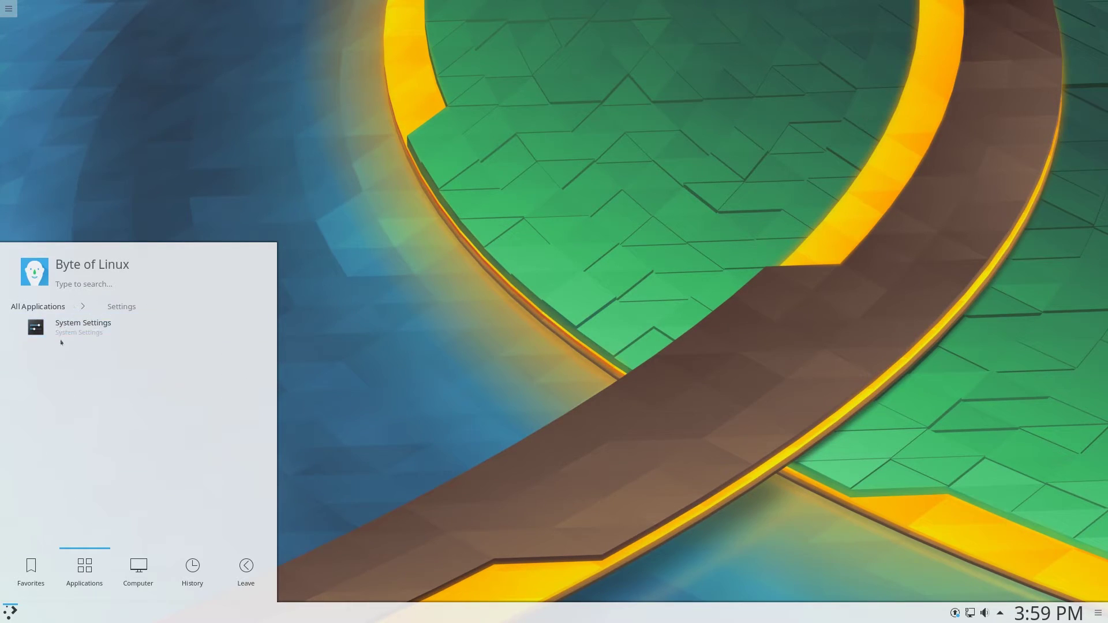
pyautogui.click(37, 306)
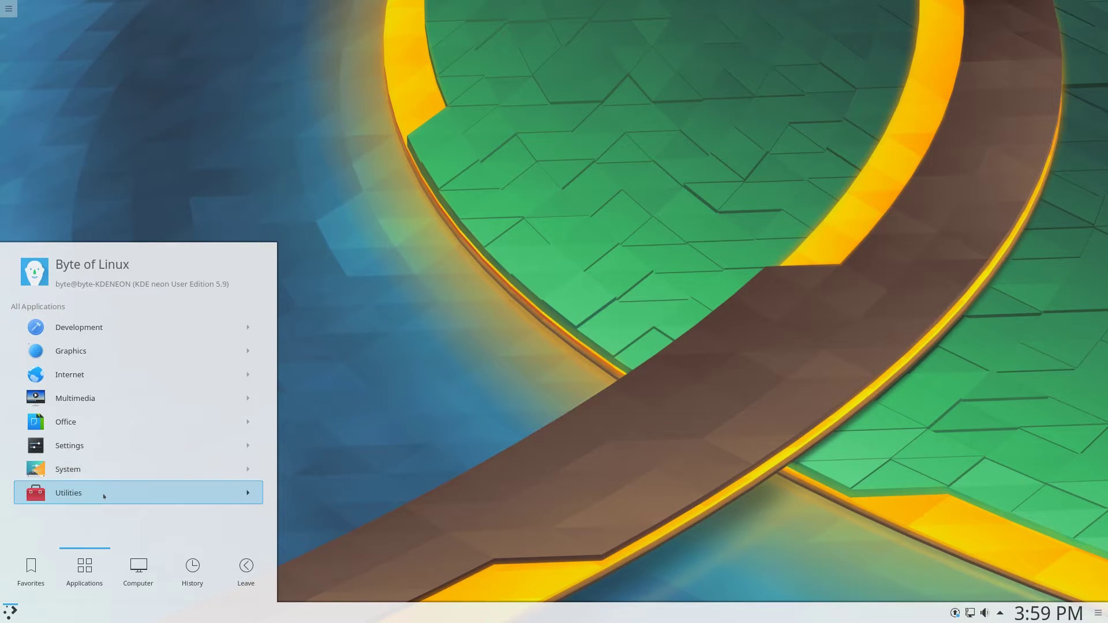
pyautogui.click(104, 497)
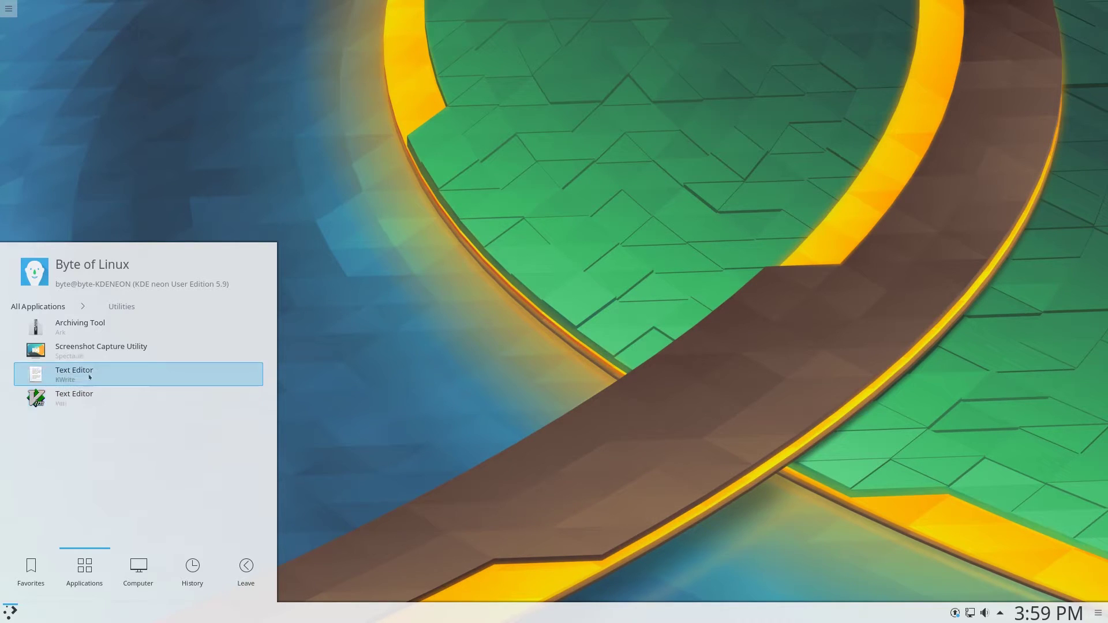
# Launch Spectacle and set its capture area to Rectangular Region
pyautogui.click(144, 355)
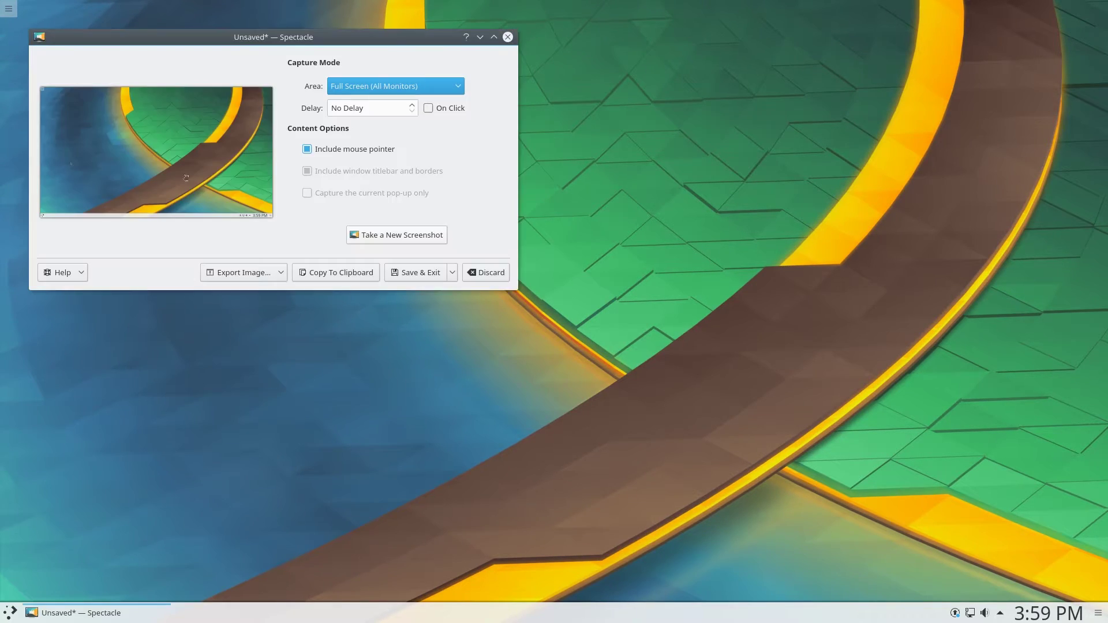
pyautogui.click(397, 235)
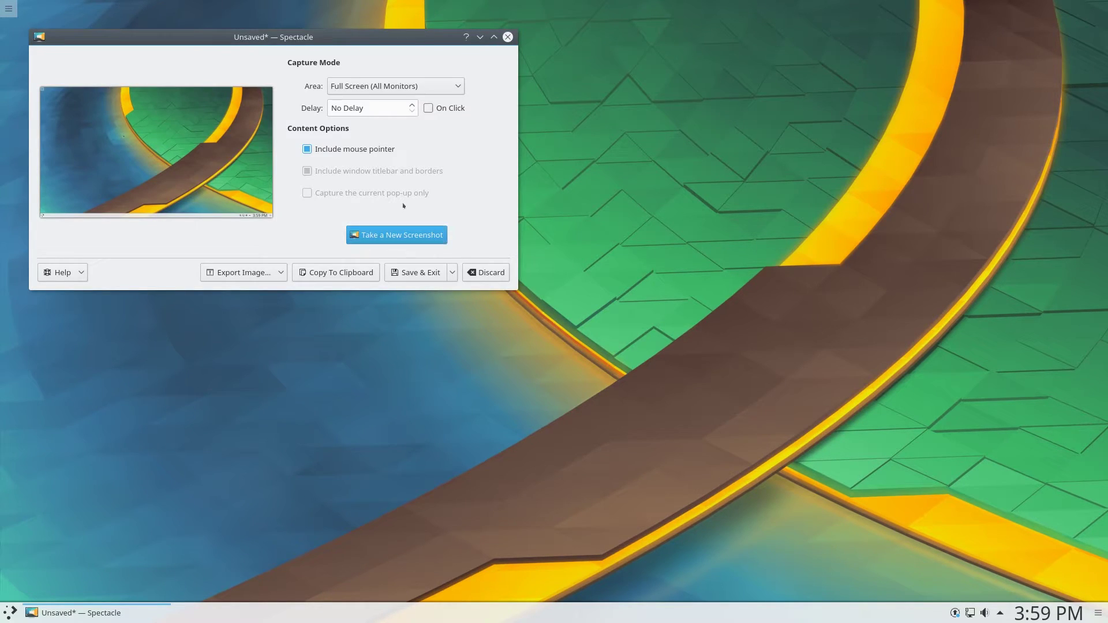
pyautogui.click(358, 88)
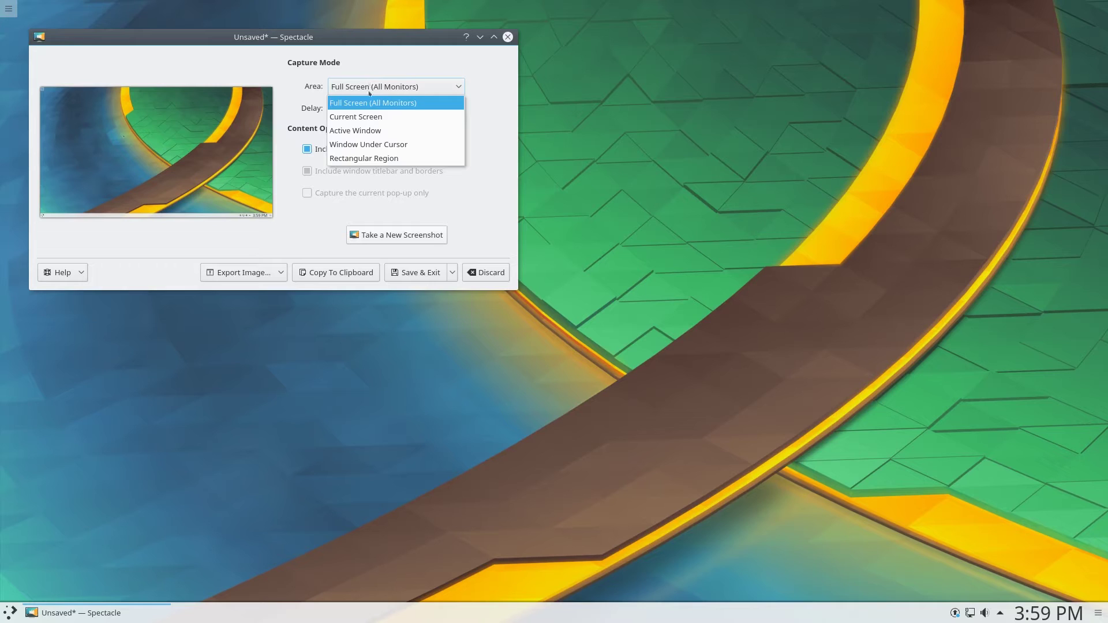
pyautogui.click(382, 159)
pyautogui.click(369, 87)
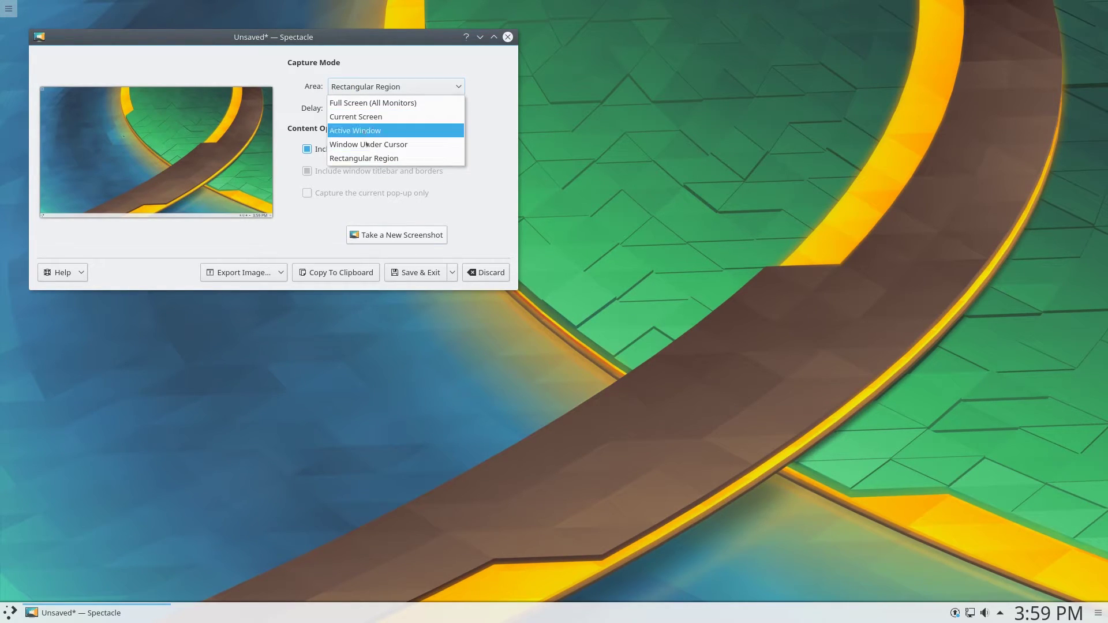
pyautogui.click(372, 158)
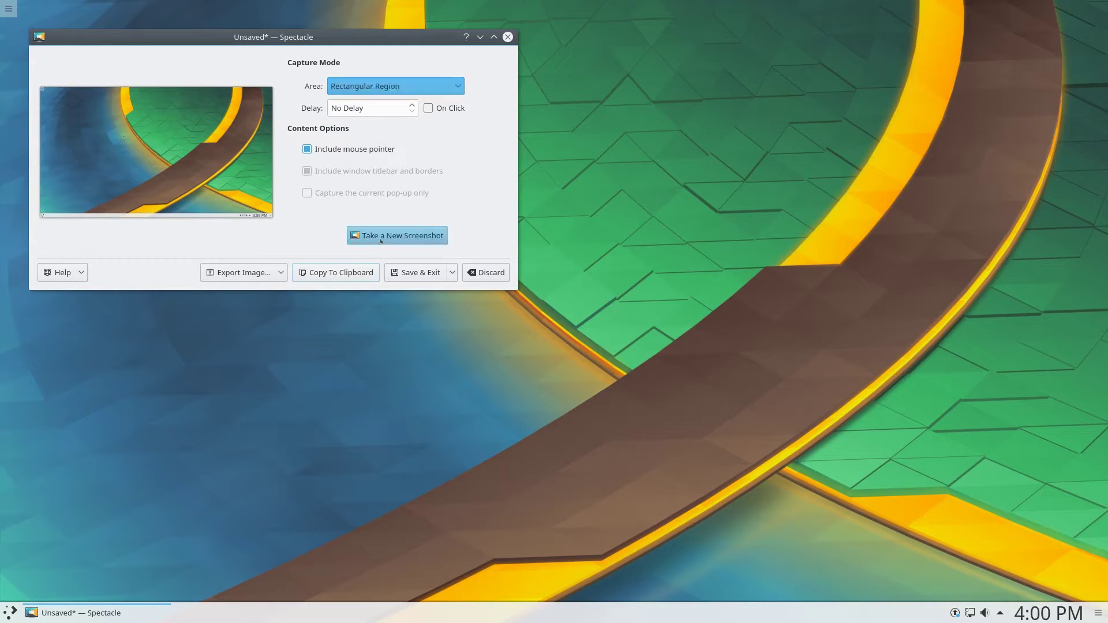
# Capture an 18x116 strip of the desktop, then close Spectacle
pyautogui.click(380, 239)
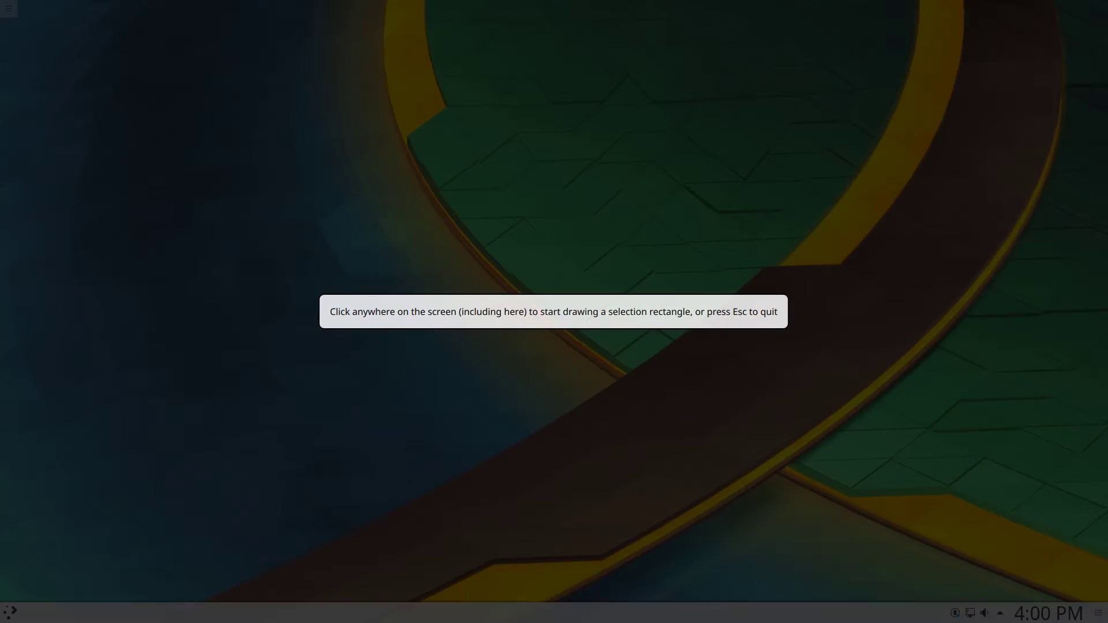
pyautogui.moveTo(299, 197); pyautogui.dragTo(309, 262)
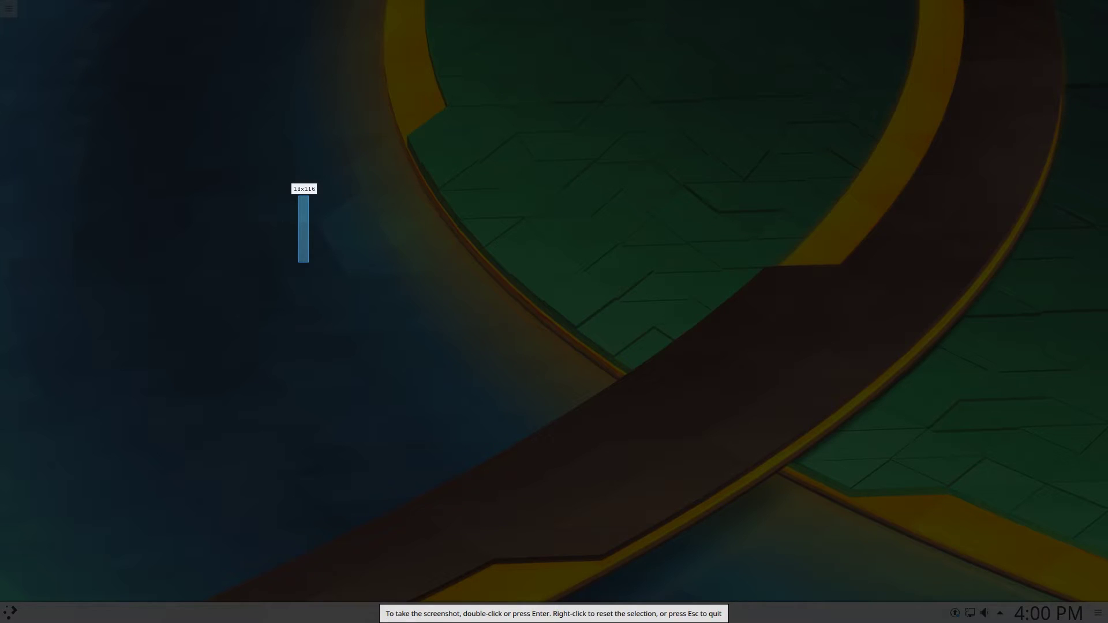
pyautogui.press('Return')
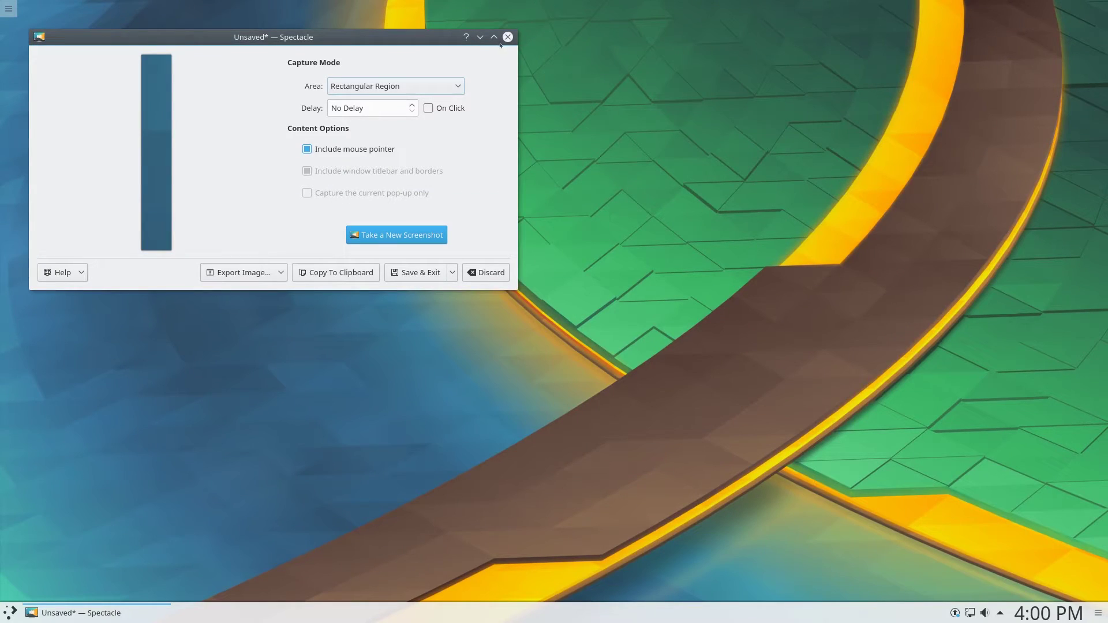
pyautogui.click(508, 37)
# Open Utilities in the launcher, close the menu, then reopen it on Favorites
pyautogui.click(11, 613)
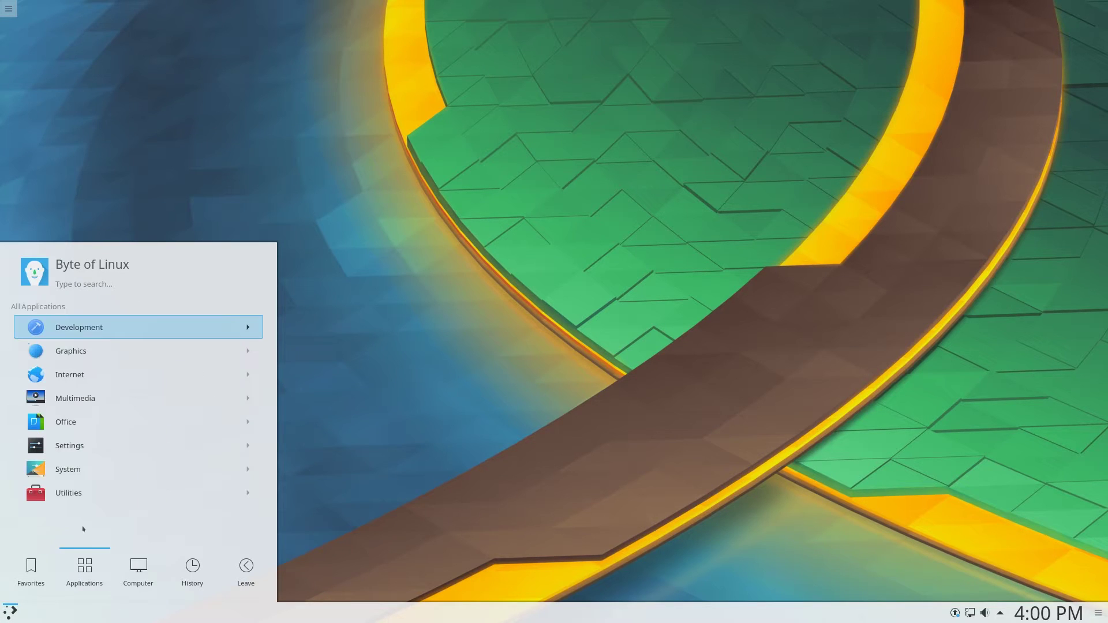
pyautogui.click(82, 493)
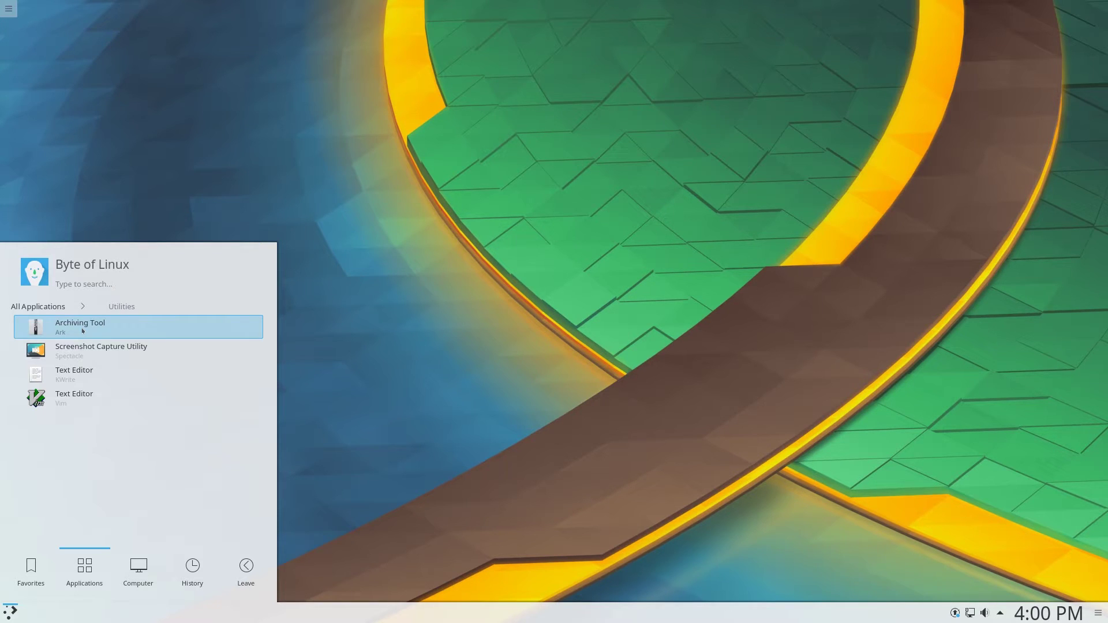
pyautogui.click(25, 621)
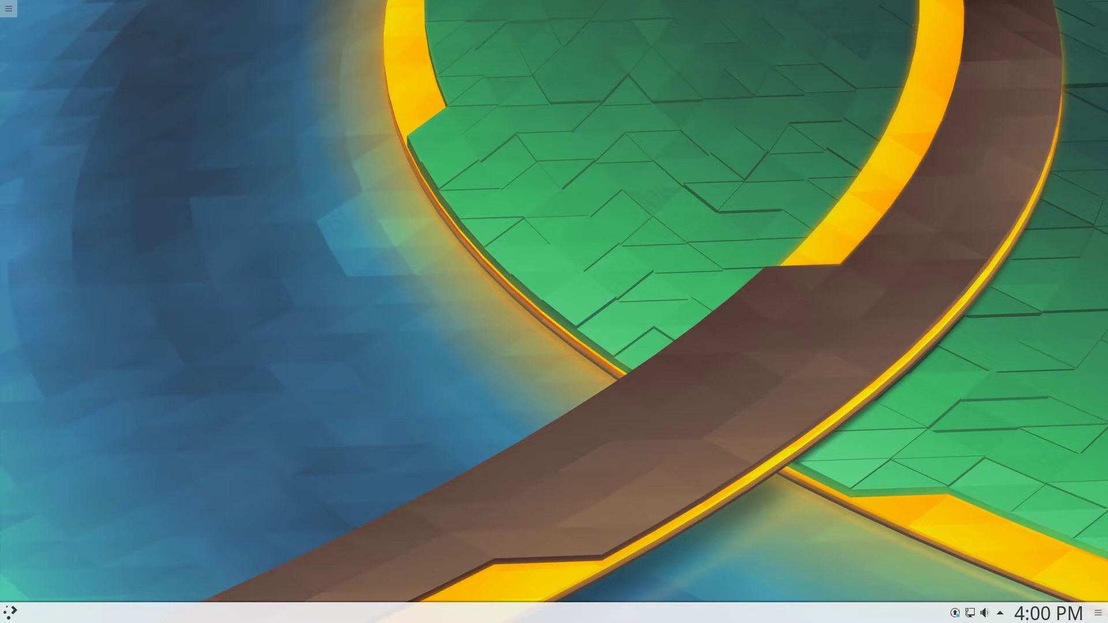
pyautogui.click(27, 611)
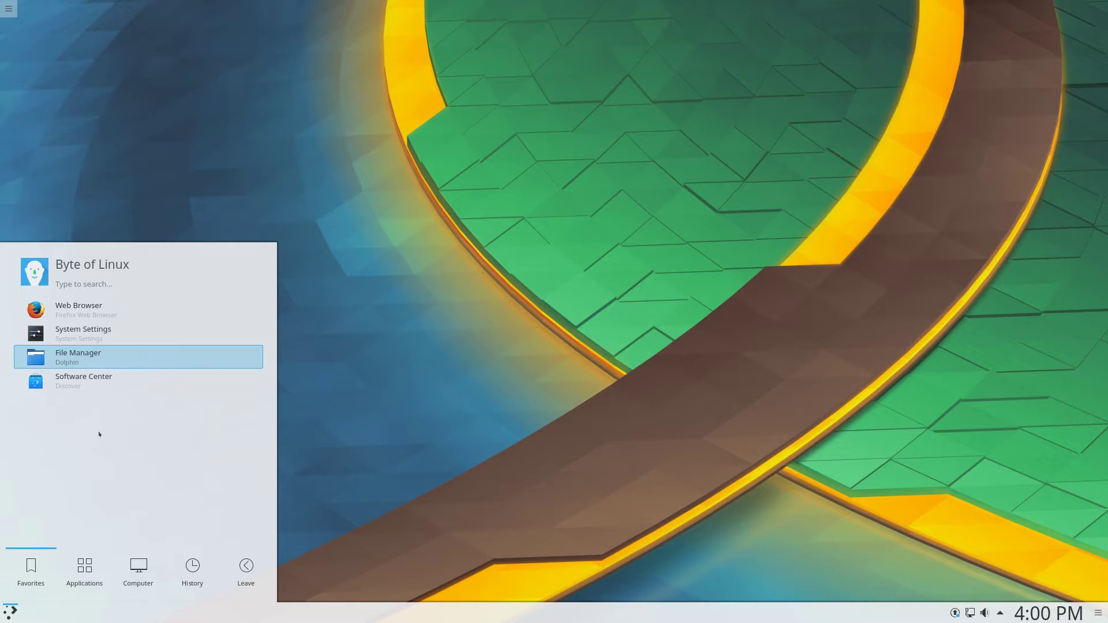
# Launch Discover from Software Center and maximize its window
pyautogui.click(88, 380)
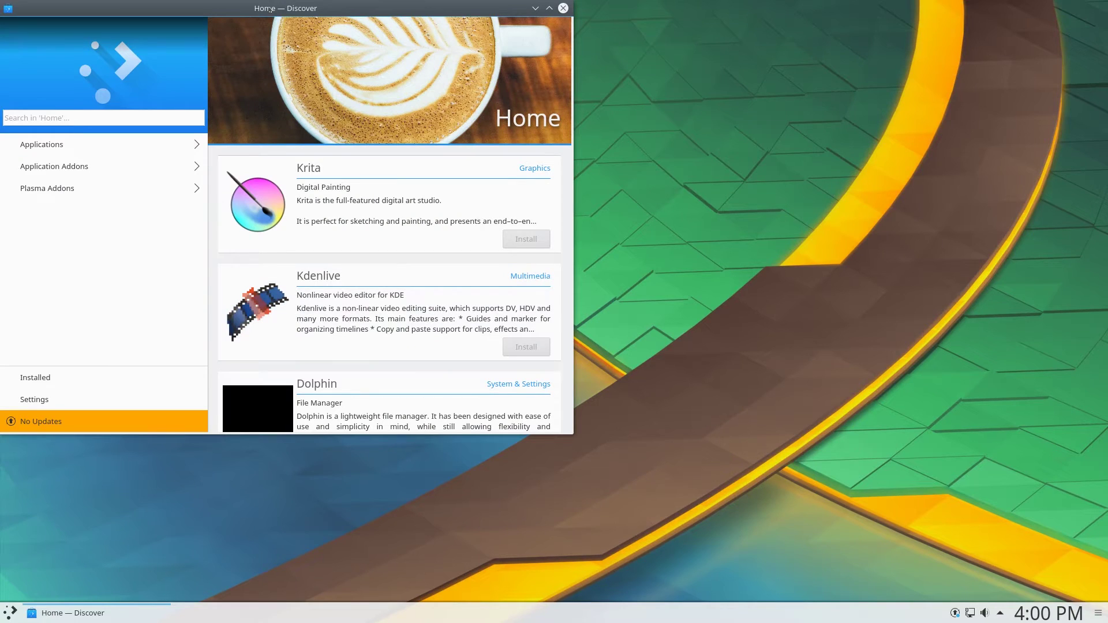
pyautogui.moveTo(269, 8); pyautogui.dragTo(448, 80)
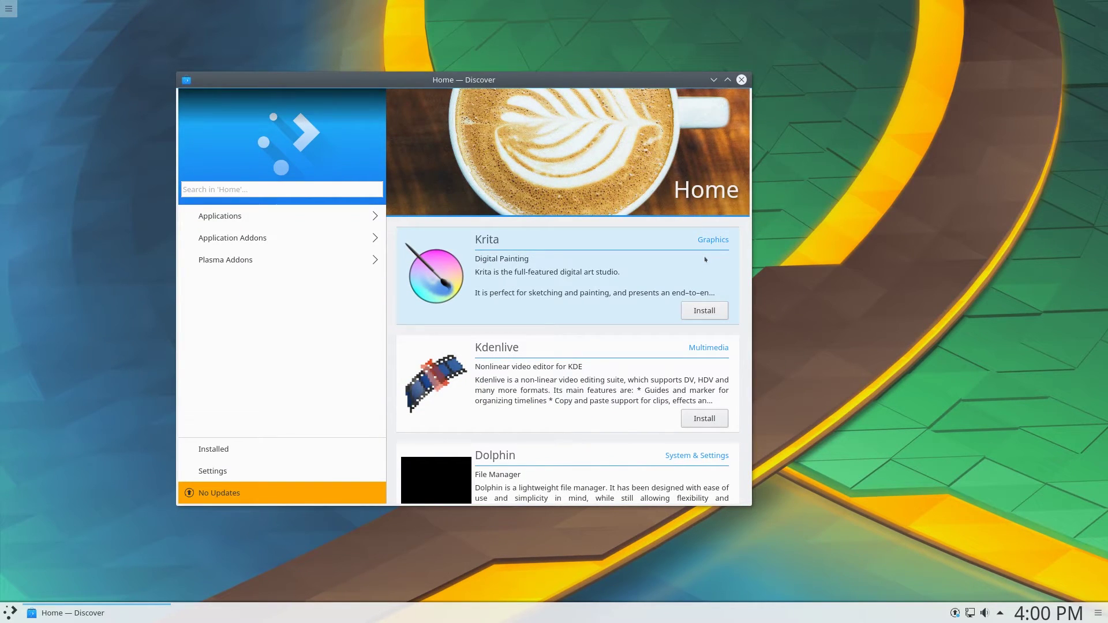
pyautogui.press('super+Page_Up')
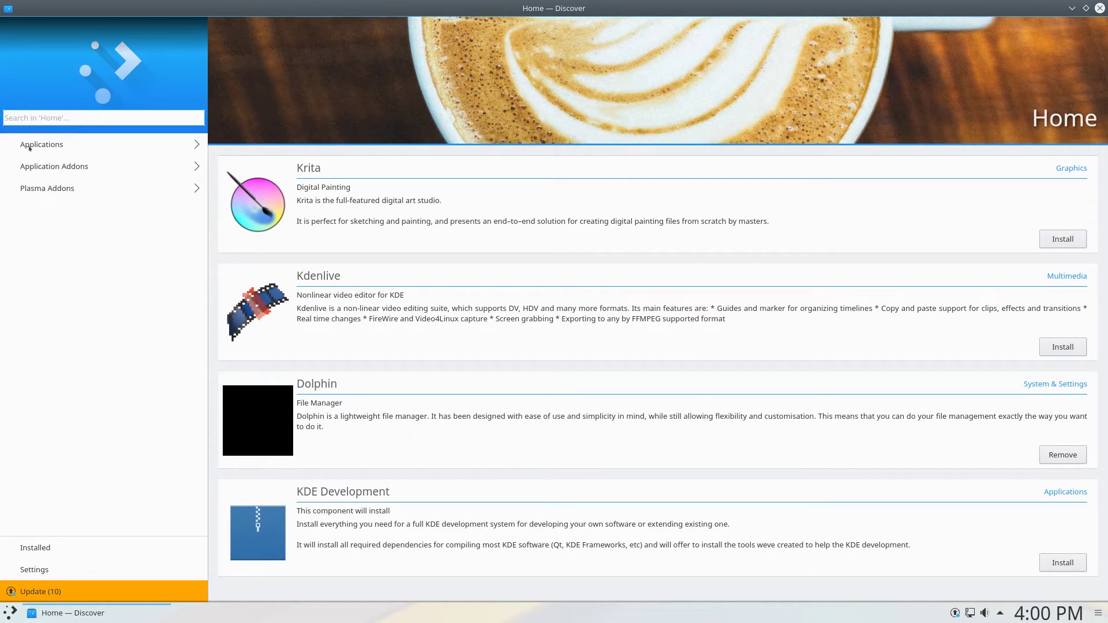
# Visit Discover's Applications, Updates, Settings and Installed pages, then close it
pyautogui.click(29, 147)
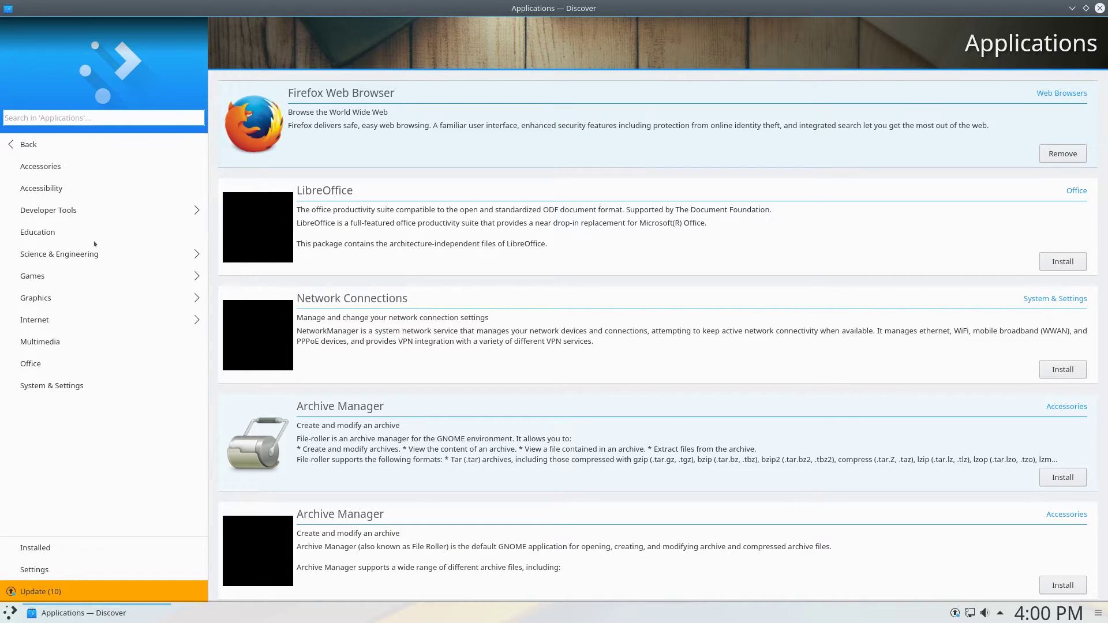
pyautogui.click(40, 591)
pyautogui.click(47, 571)
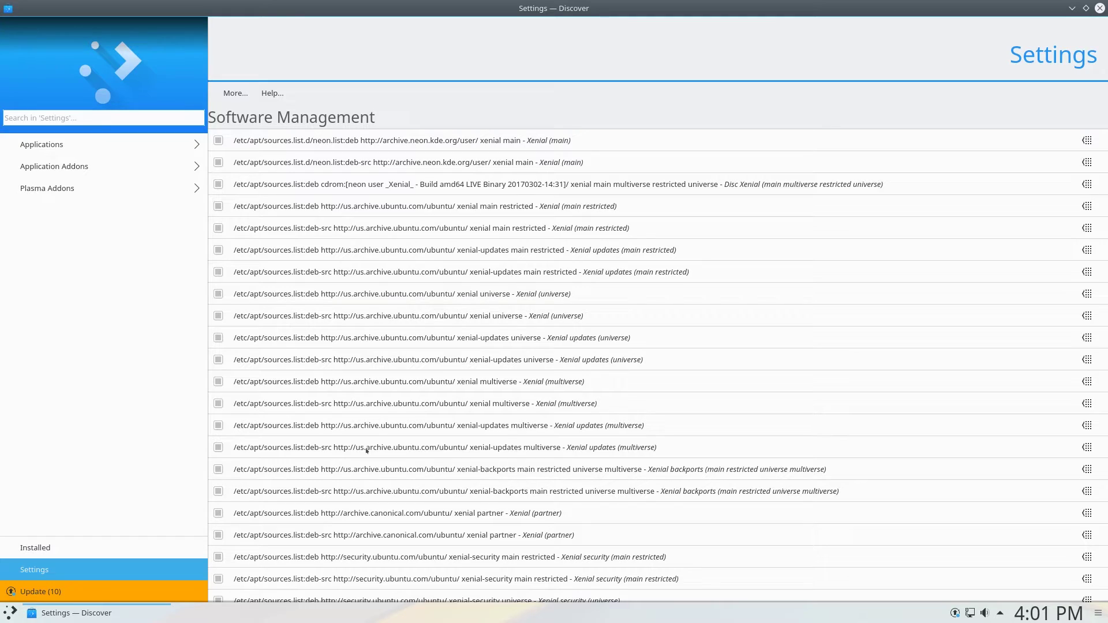
pyautogui.click(250, 139)
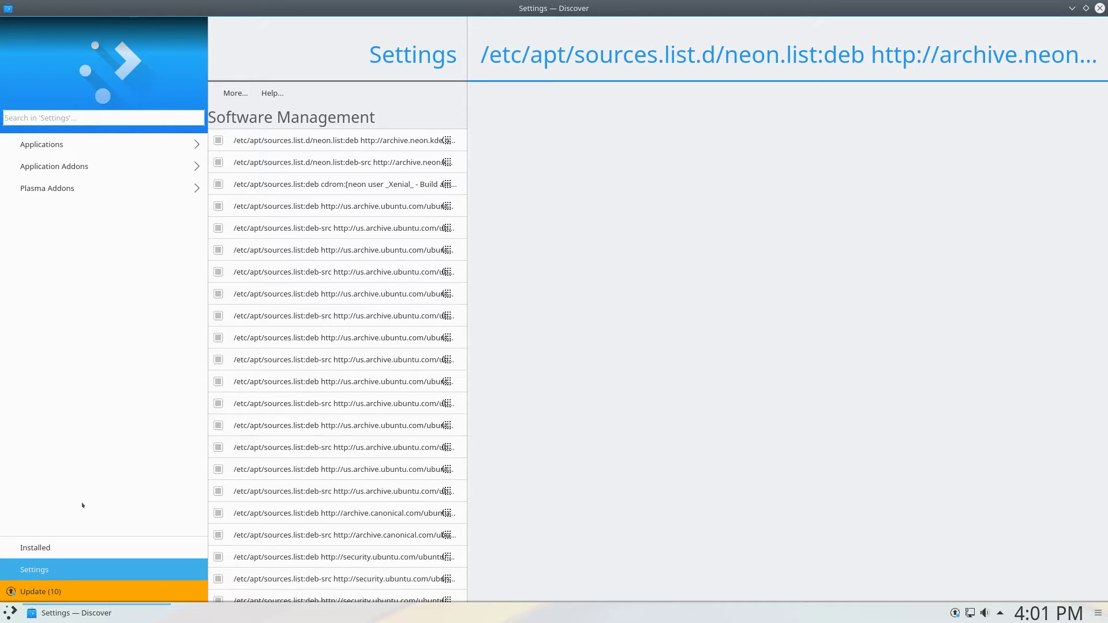
pyautogui.click(35, 548)
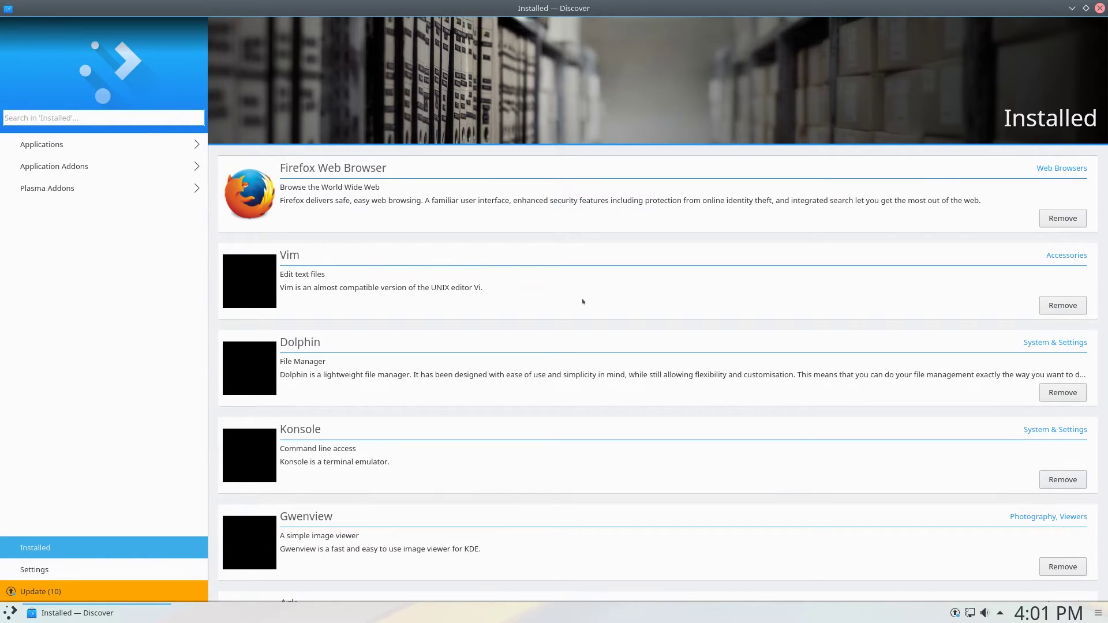
pyautogui.click(8, 8)
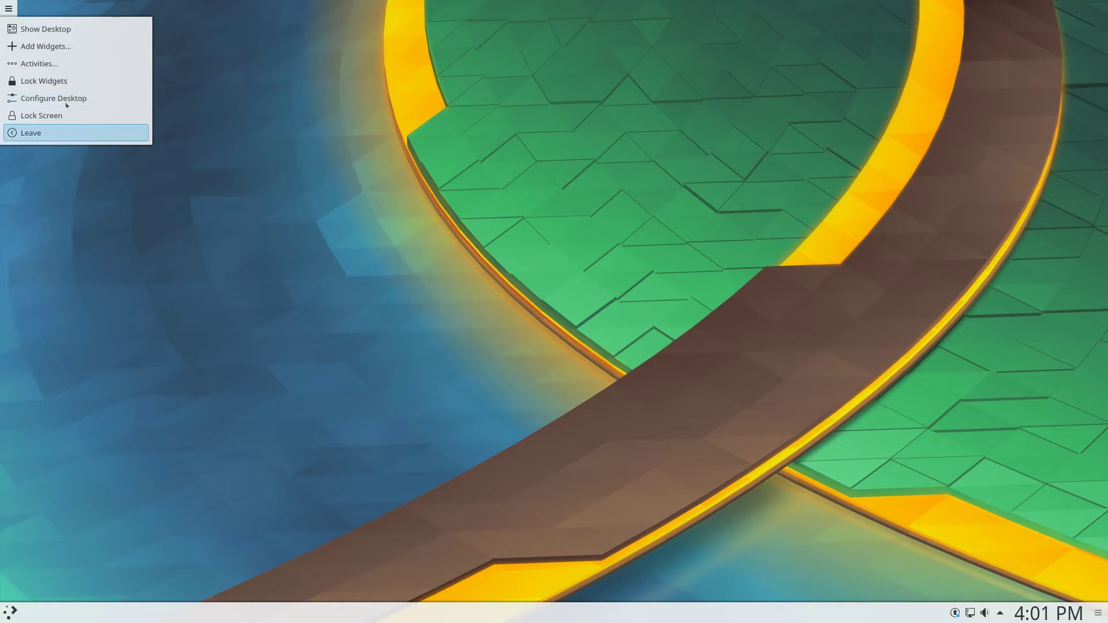
# Open Add Widgets, scroll through the available widgets, then close the browser
pyautogui.click(26, 51)
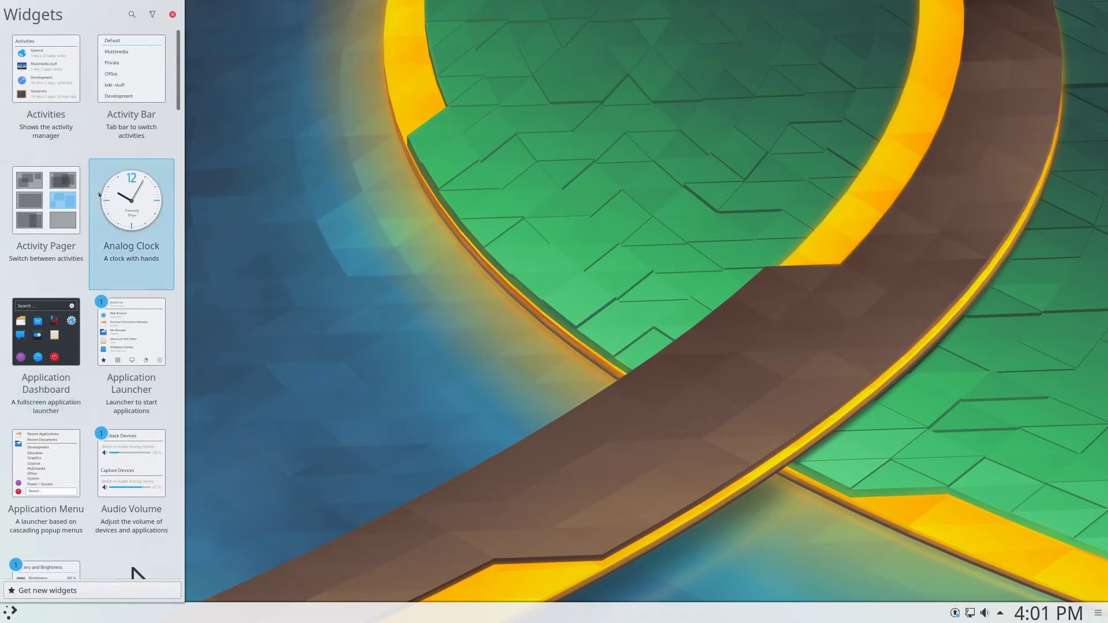
pyautogui.moveTo(175, 87); pyautogui.dragTo(251, 485)
pyautogui.click(252, 485)
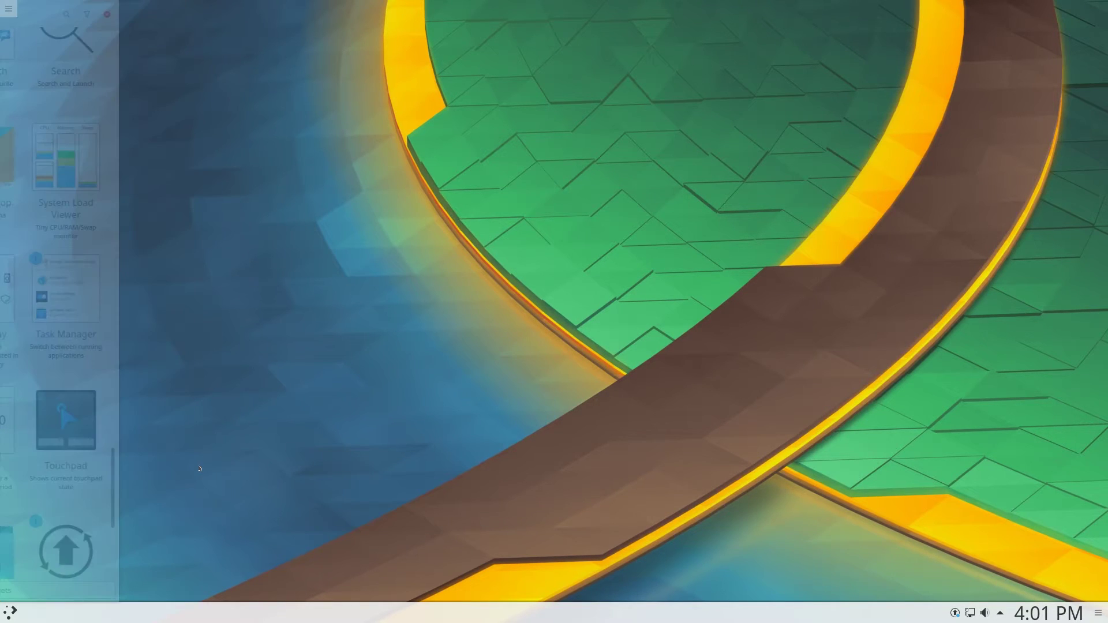
# Search 'sett' in the launcher and launch System Settings from the results
pyautogui.click(1, 4)
pyautogui.click(6, 7)
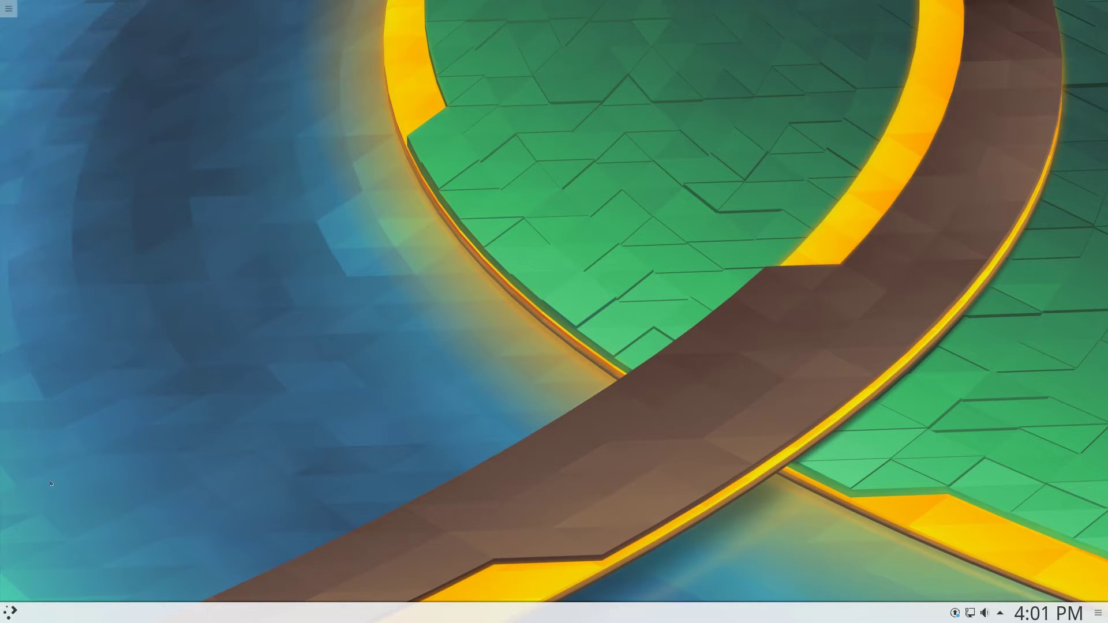
pyautogui.click(9, 612)
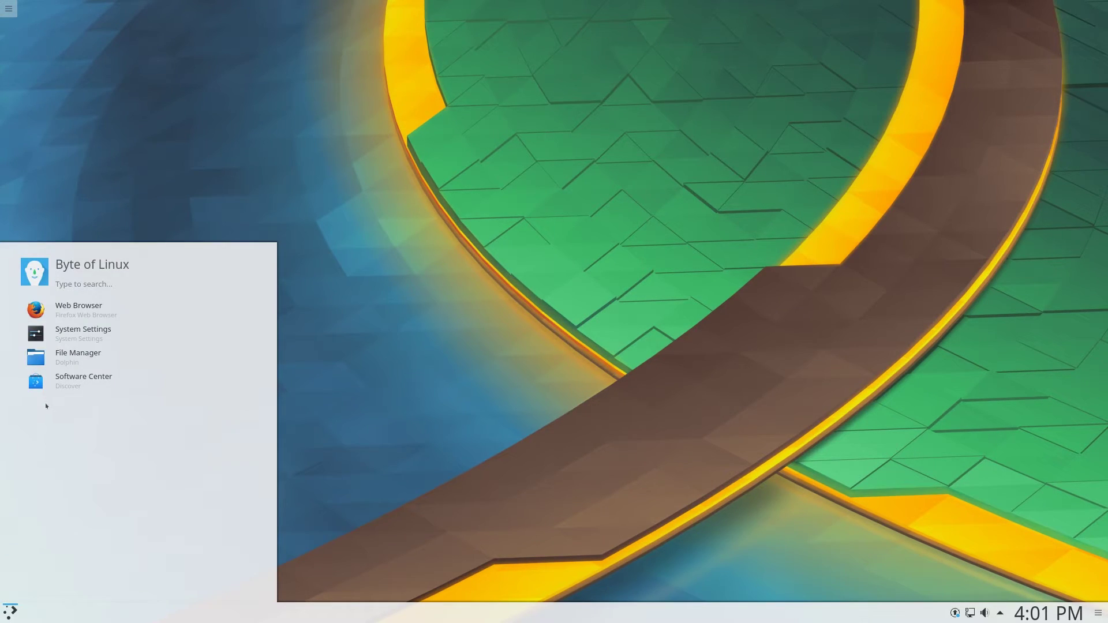
pyautogui.write('sett')
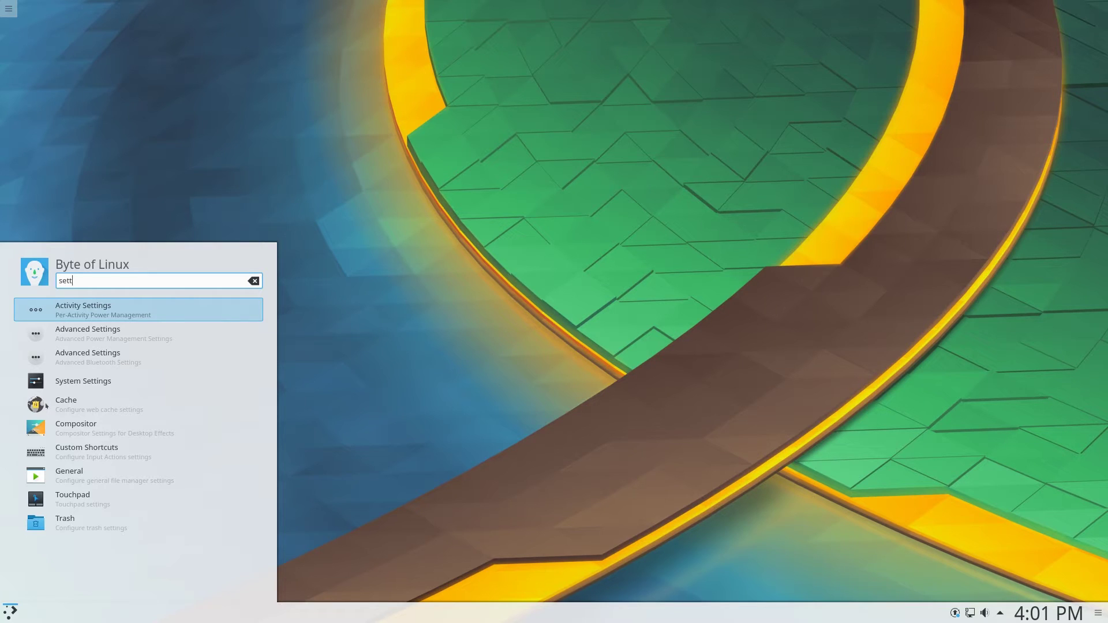
pyautogui.press('Down')
pyautogui.press('Down')
pyautogui.press('Up')
pyautogui.press('Up')
pyautogui.press('Down')
pyautogui.press('Down')
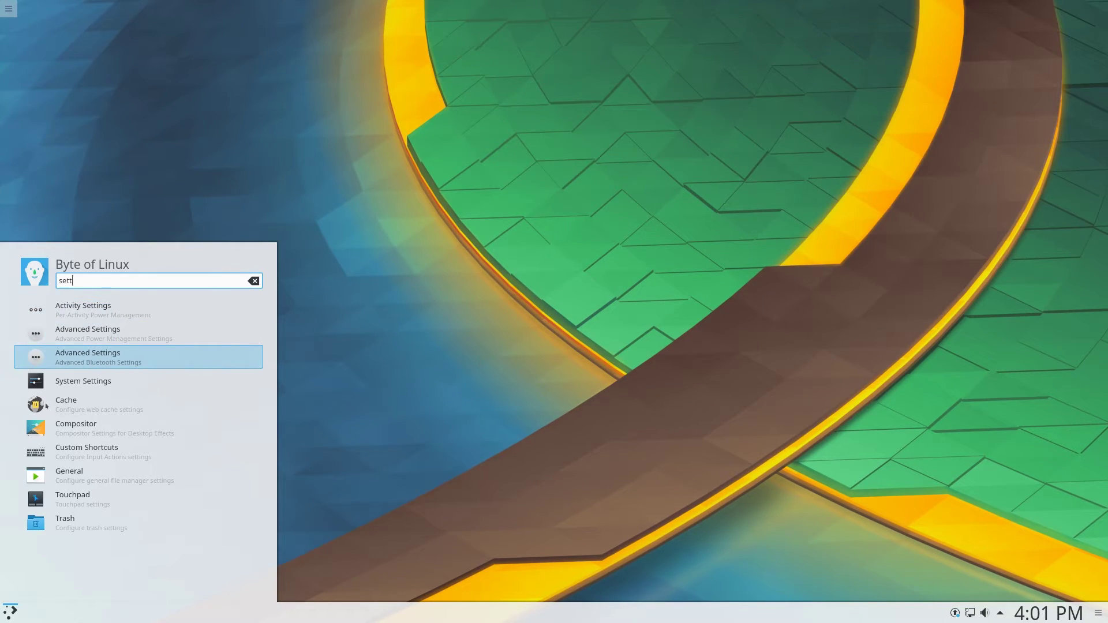
pyautogui.press('Down')
pyautogui.press('Down')
pyautogui.press('Down')
pyautogui.press('Down')
pyautogui.press('Down')
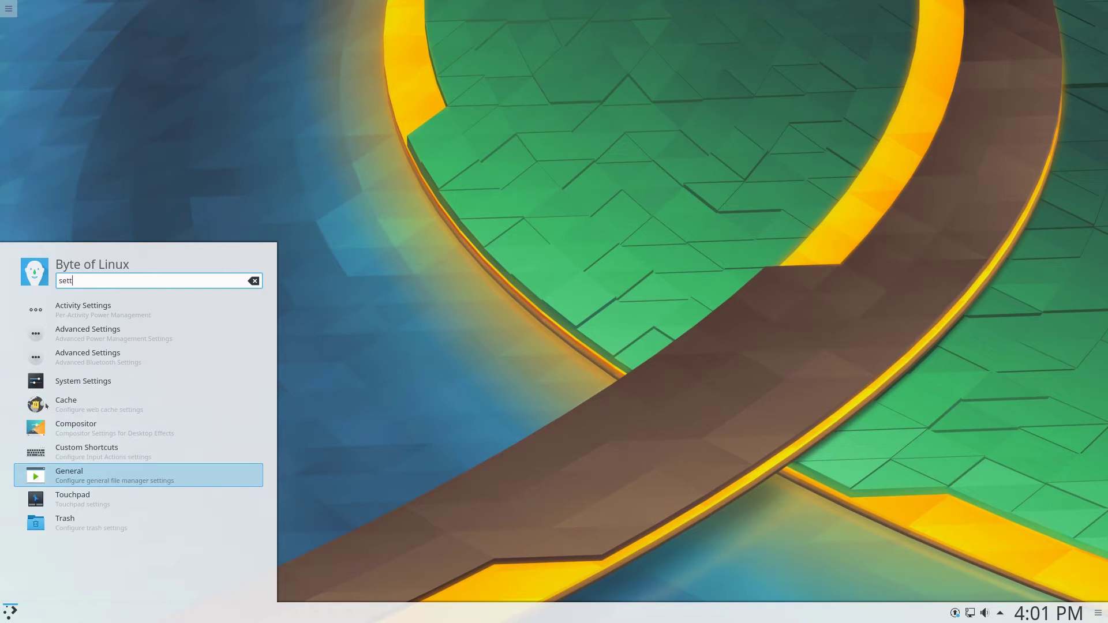
pyautogui.press('Up')
pyautogui.press('Up')
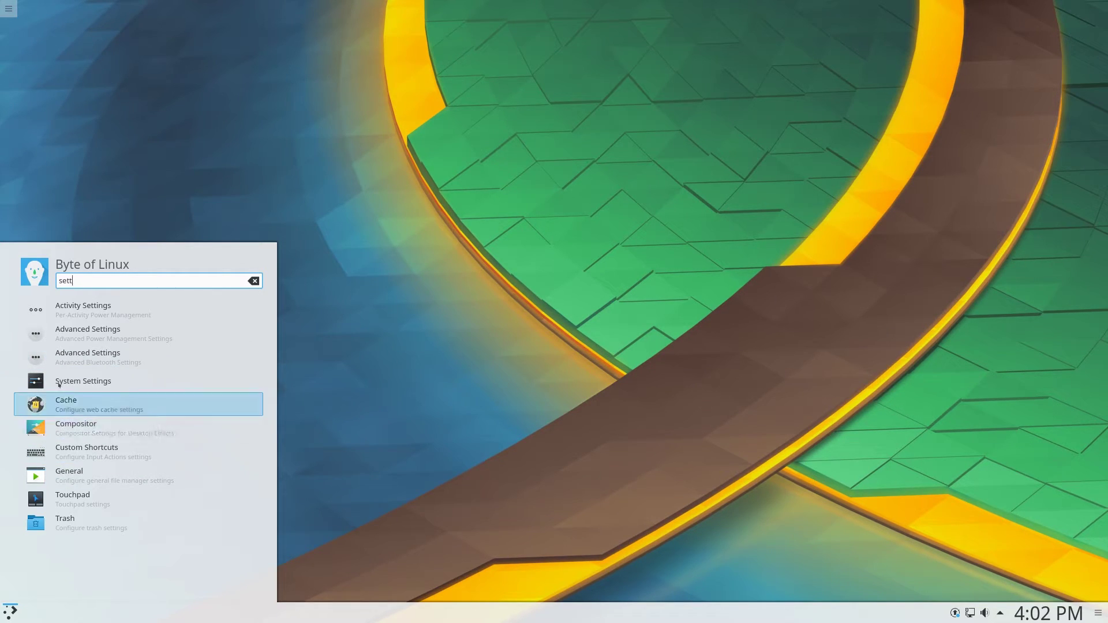
pyautogui.click(63, 383)
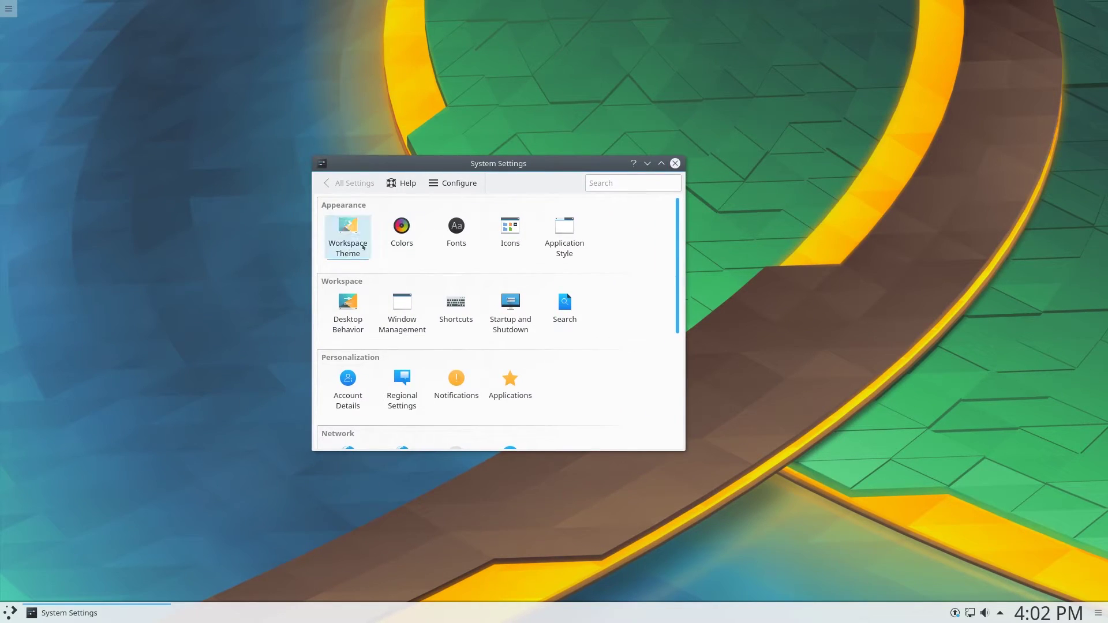
# Apply the Breeze Dark workspace theme
pyautogui.click(360, 244)
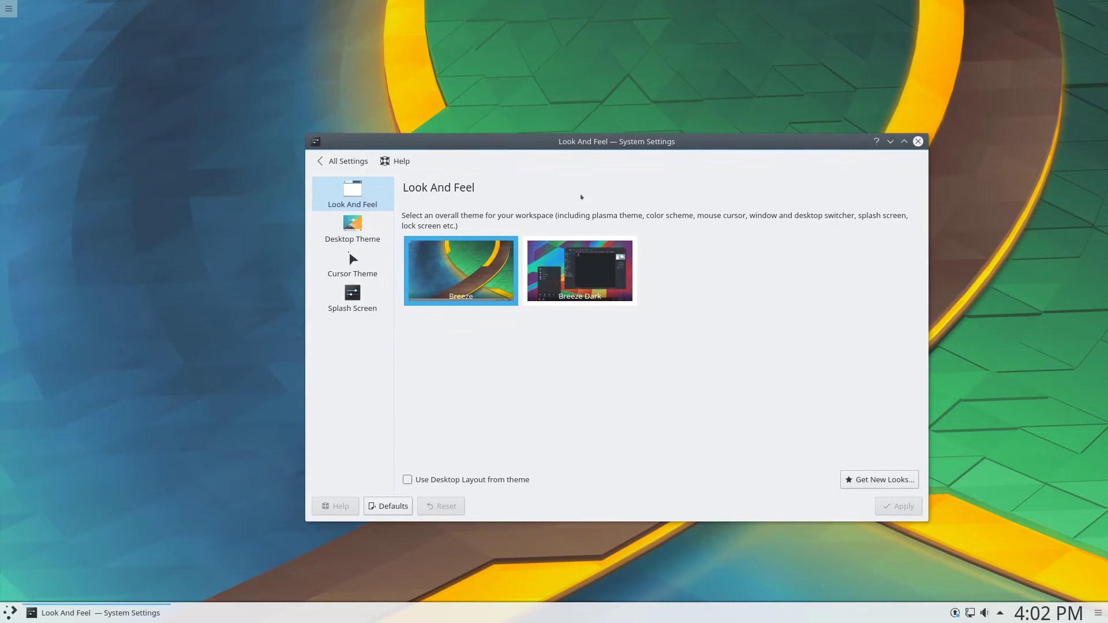
pyautogui.press('Right')
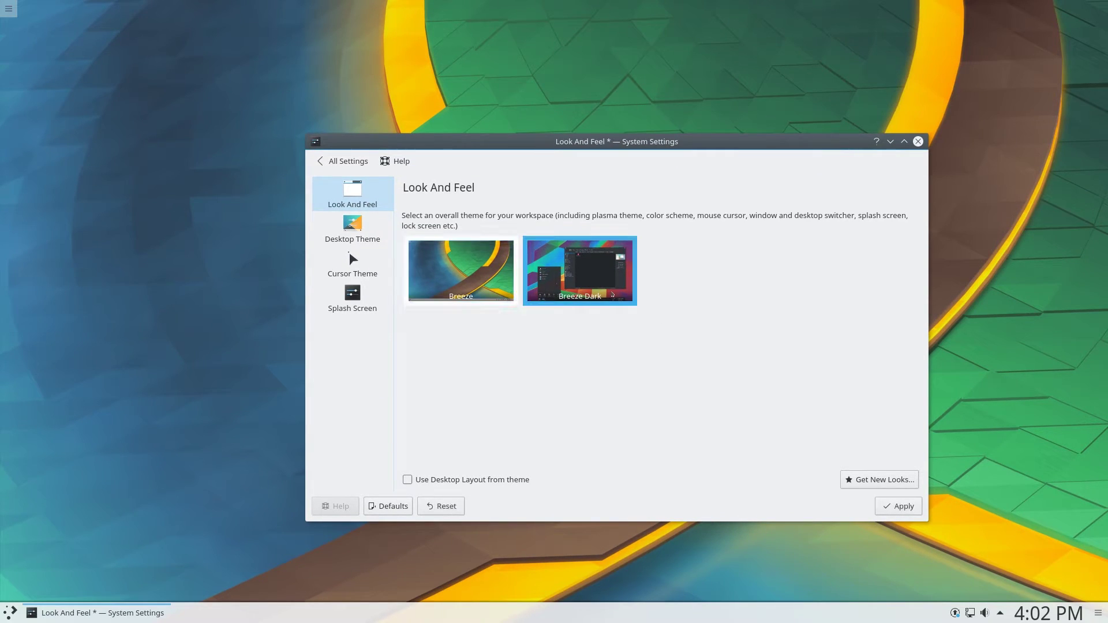
pyautogui.click(889, 506)
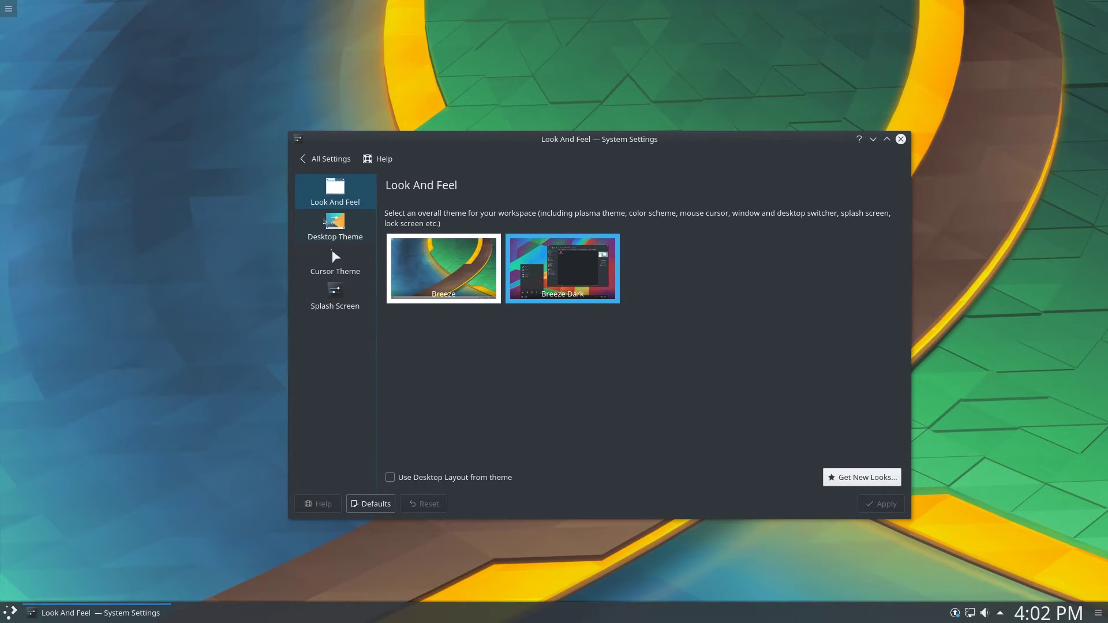
# Browse the Desktop Theme, Cursor Theme and Splash Screen pages, then return to All Settings
pyautogui.click(325, 222)
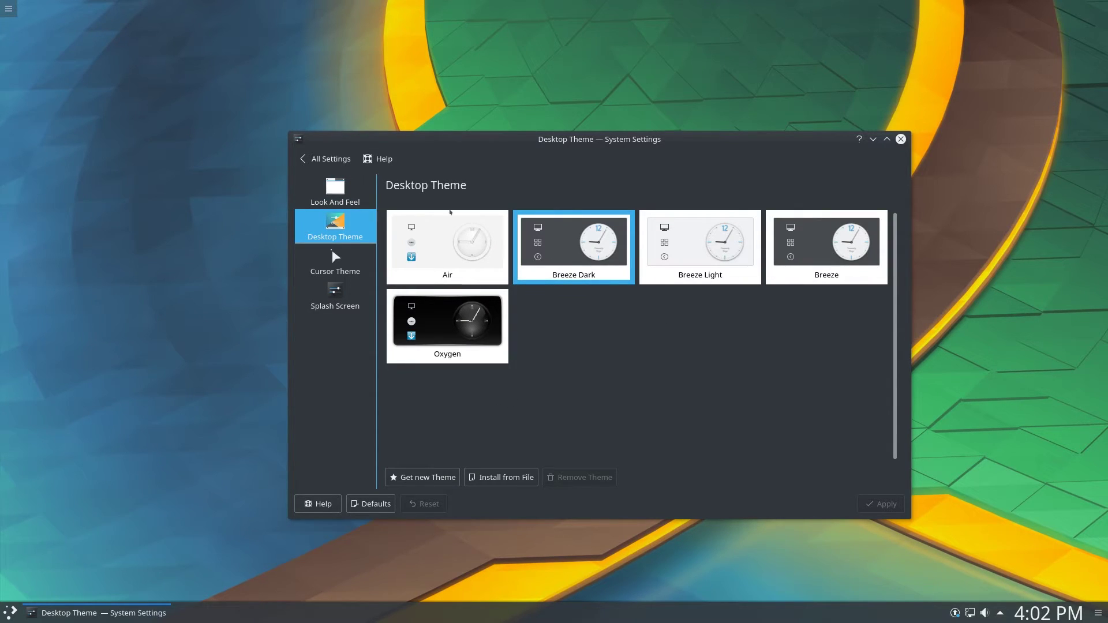
pyautogui.click(355, 267)
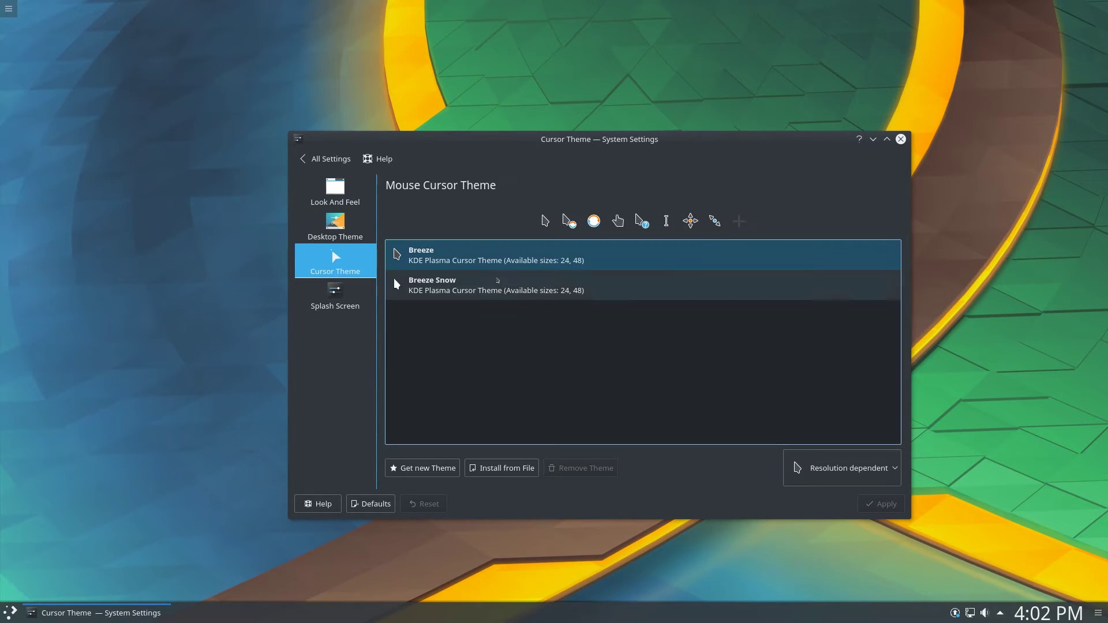
pyautogui.click(332, 298)
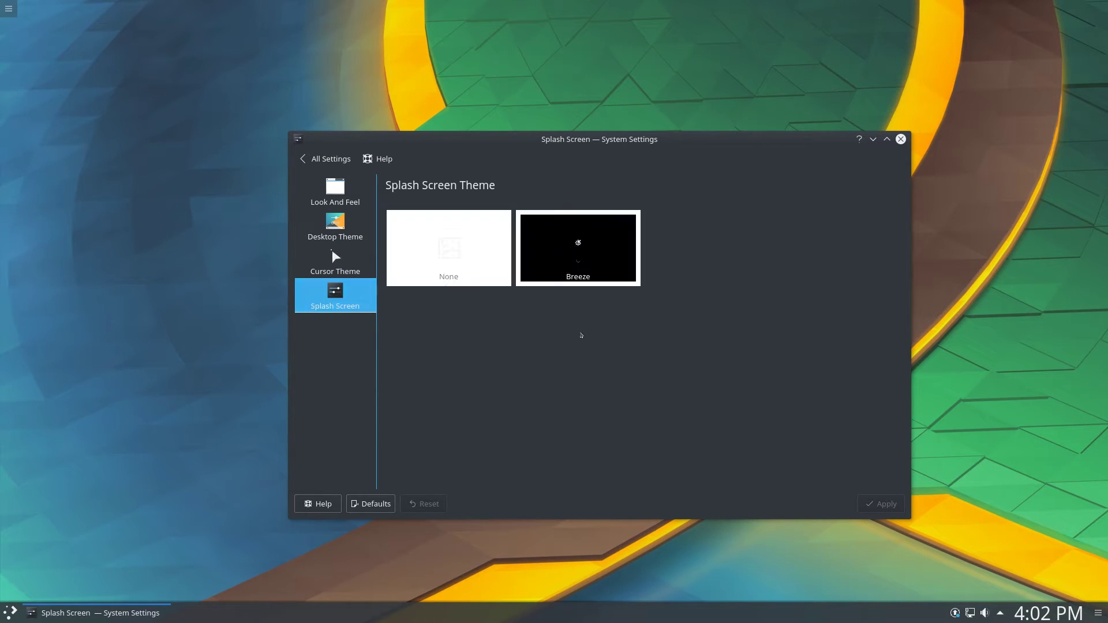
pyautogui.click(326, 159)
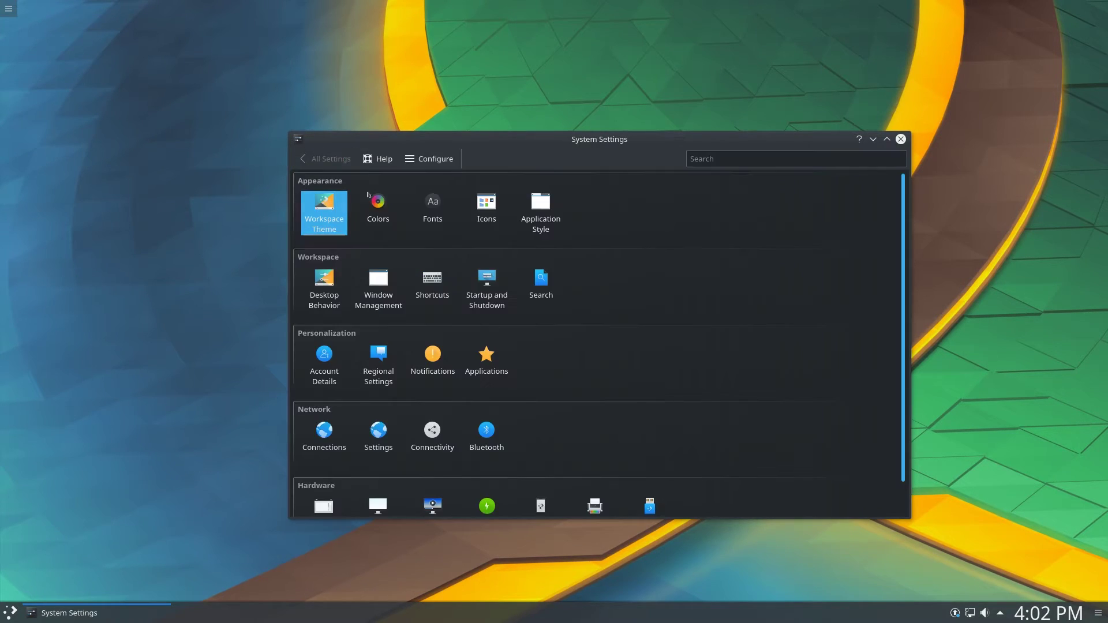
# Glance at the Fonts and KDE Connect pages, then close System Settings
pyautogui.click(424, 205)
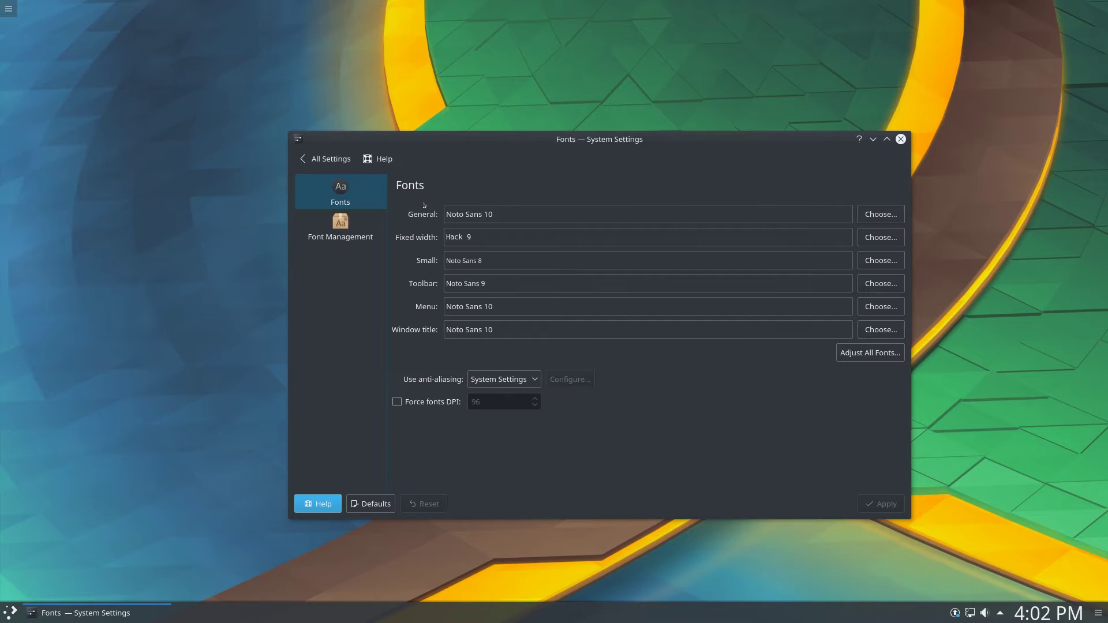
pyautogui.click(326, 158)
pyautogui.scroll(-1, 449, 339)
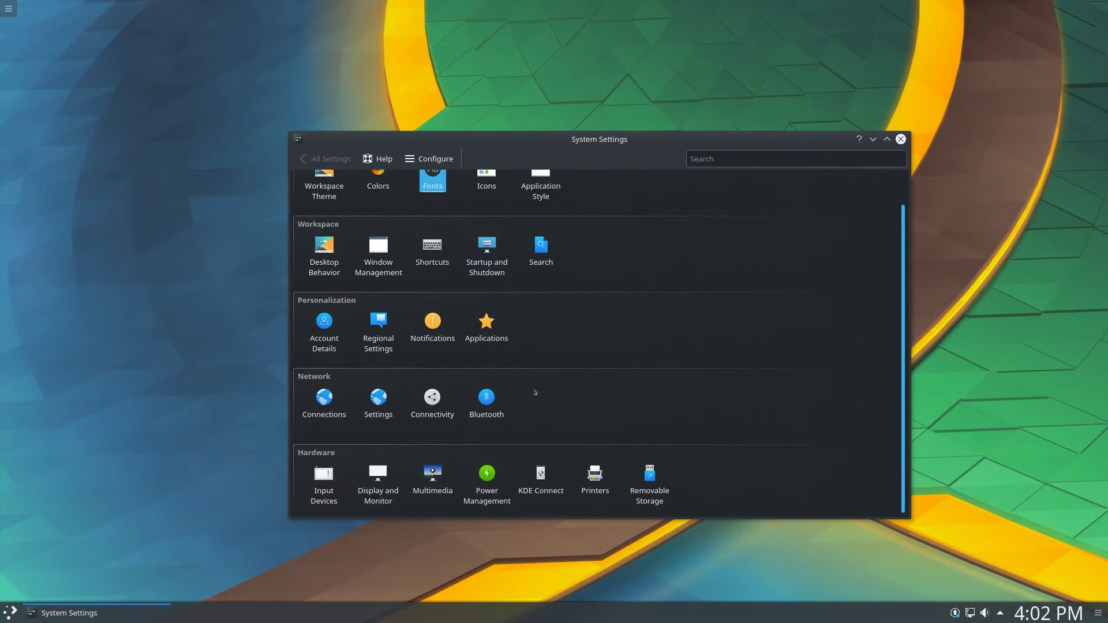
pyautogui.click(541, 484)
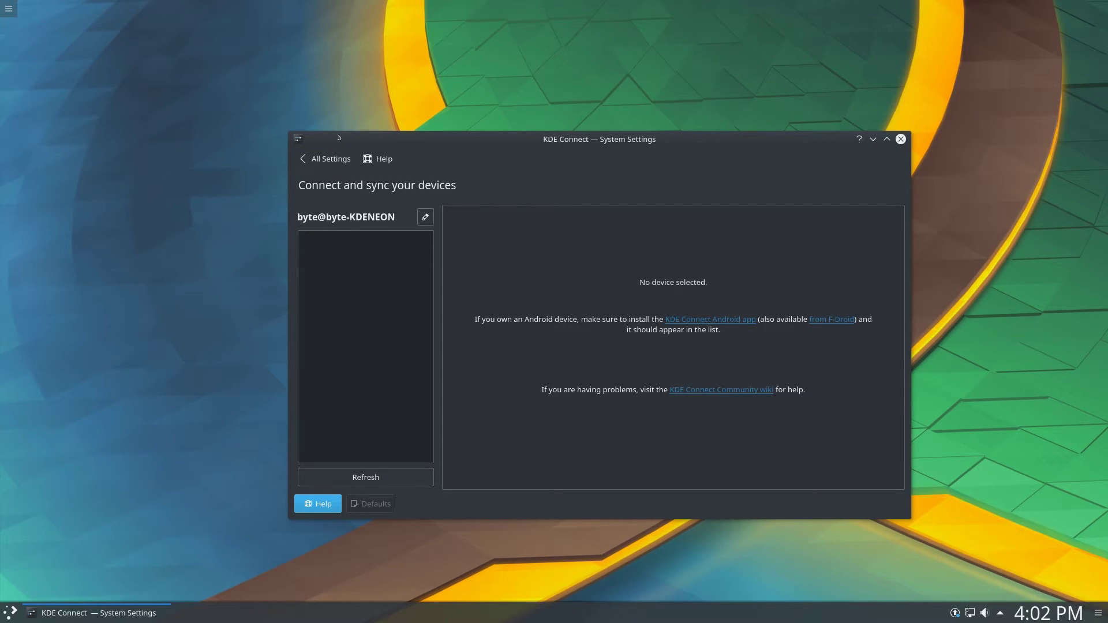
pyautogui.click(327, 158)
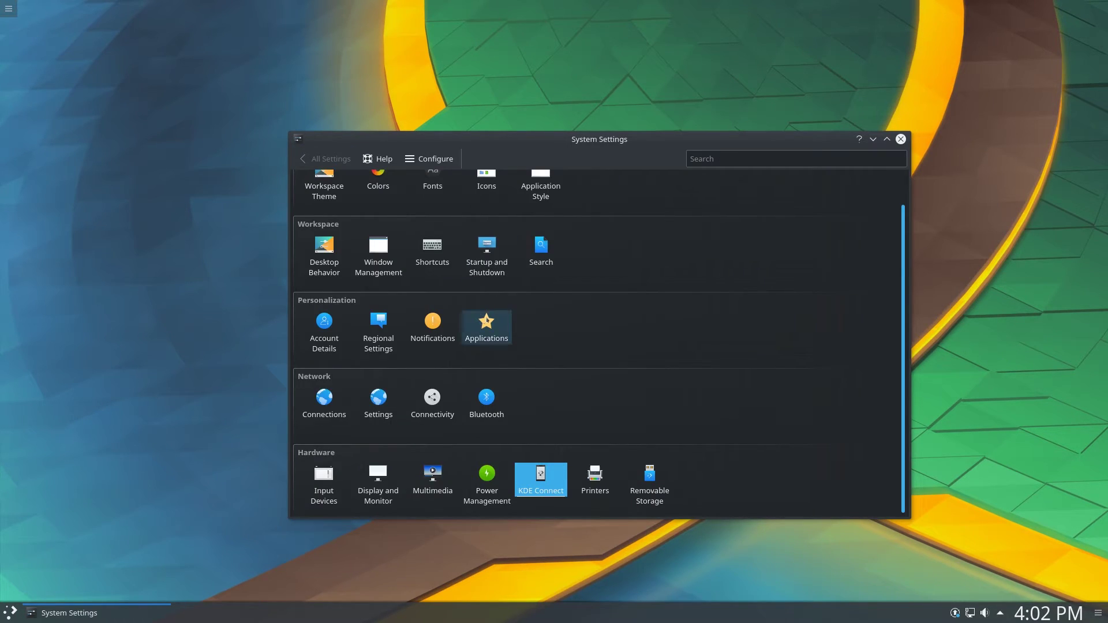
pyautogui.scroll(1, 870, 307)
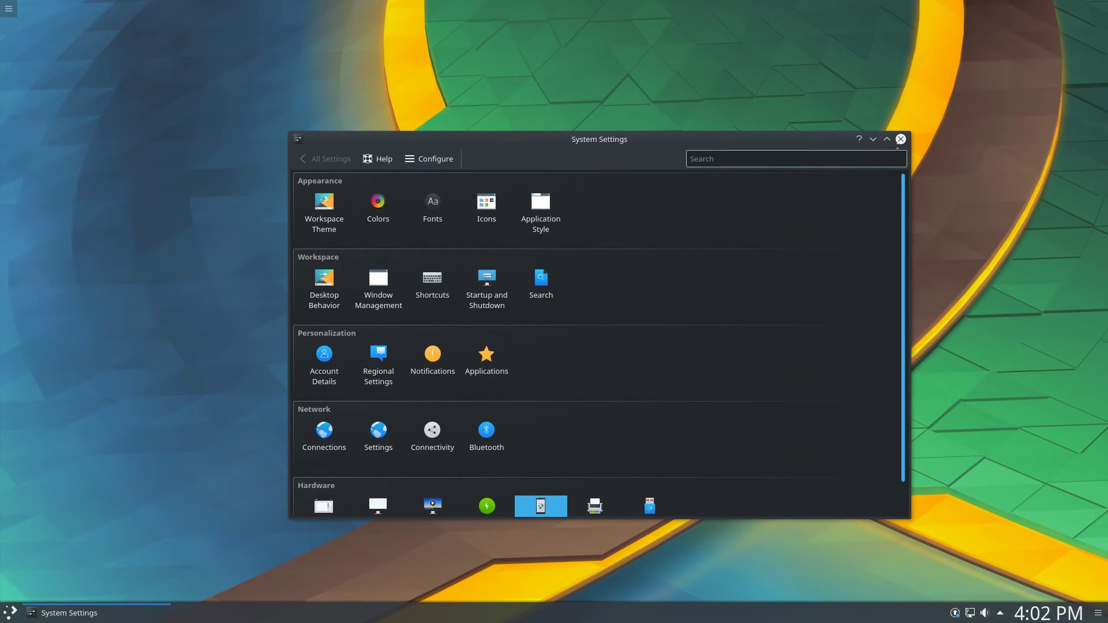
pyautogui.click(900, 139)
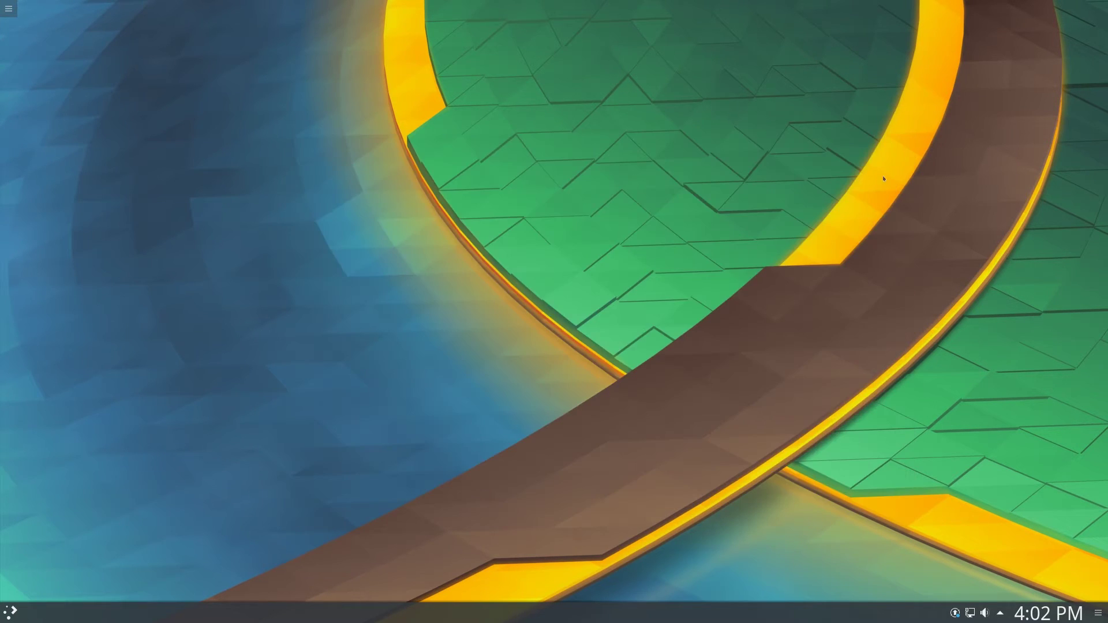
# Check the updates notice, then set the microphone to 54% and speaker volume to 37%
pyautogui.click(955, 613)
pyautogui.click(955, 612)
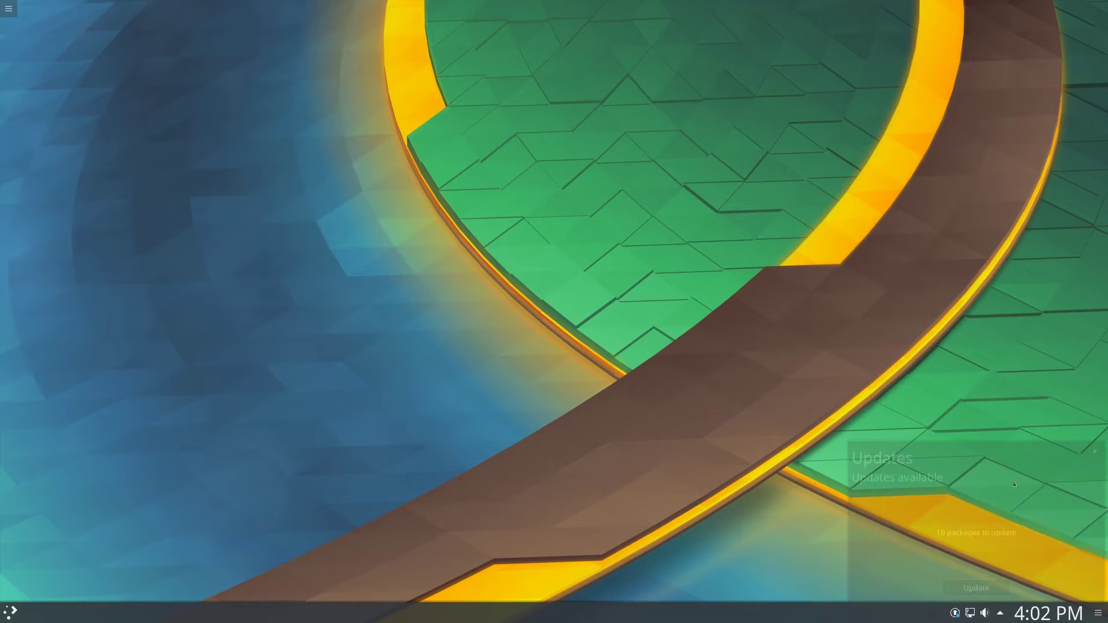
pyautogui.click(986, 614)
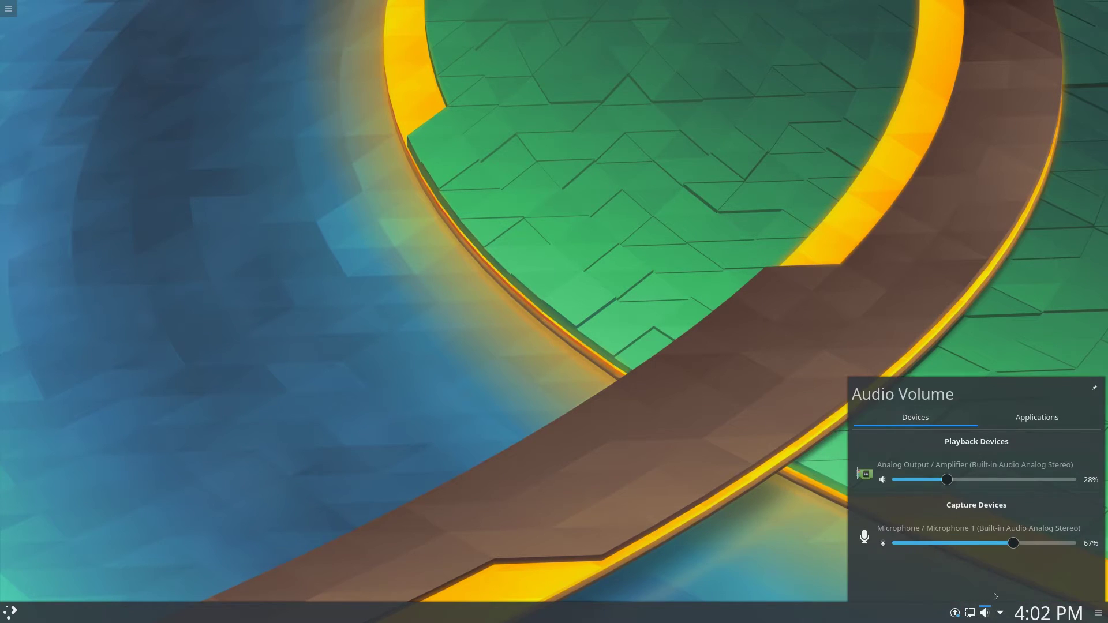
pyautogui.moveTo(1016, 545); pyautogui.dragTo(991, 544)
pyautogui.moveTo(947, 480); pyautogui.dragTo(964, 482)
# Open and close the clock calendar and the application launcher
pyautogui.click(1021, 619)
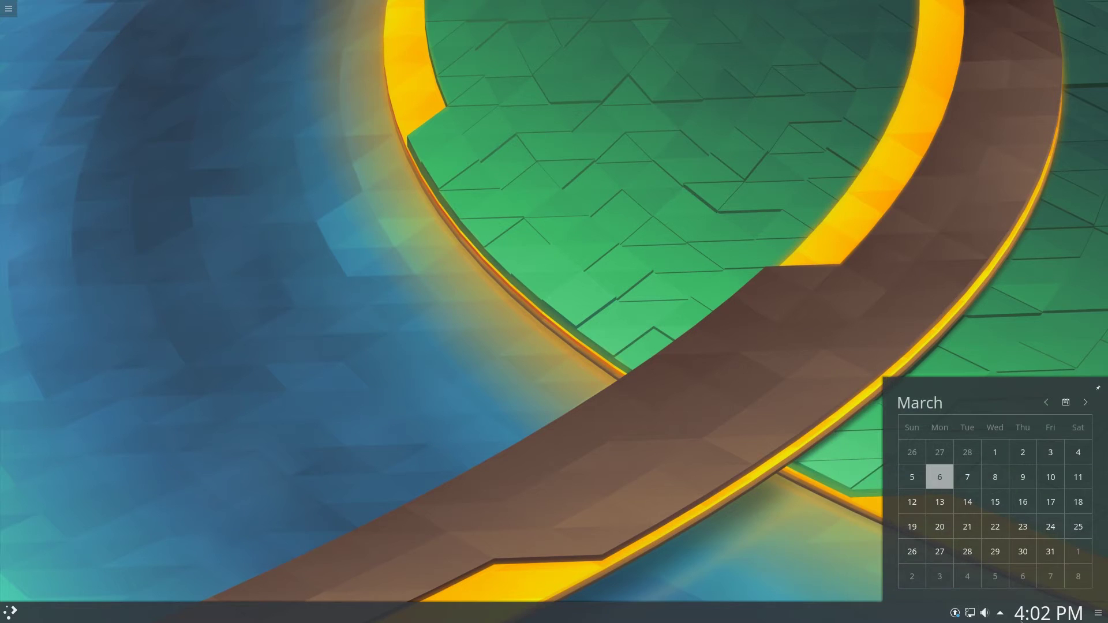
pyautogui.click(466, 554)
pyautogui.click(3, 615)
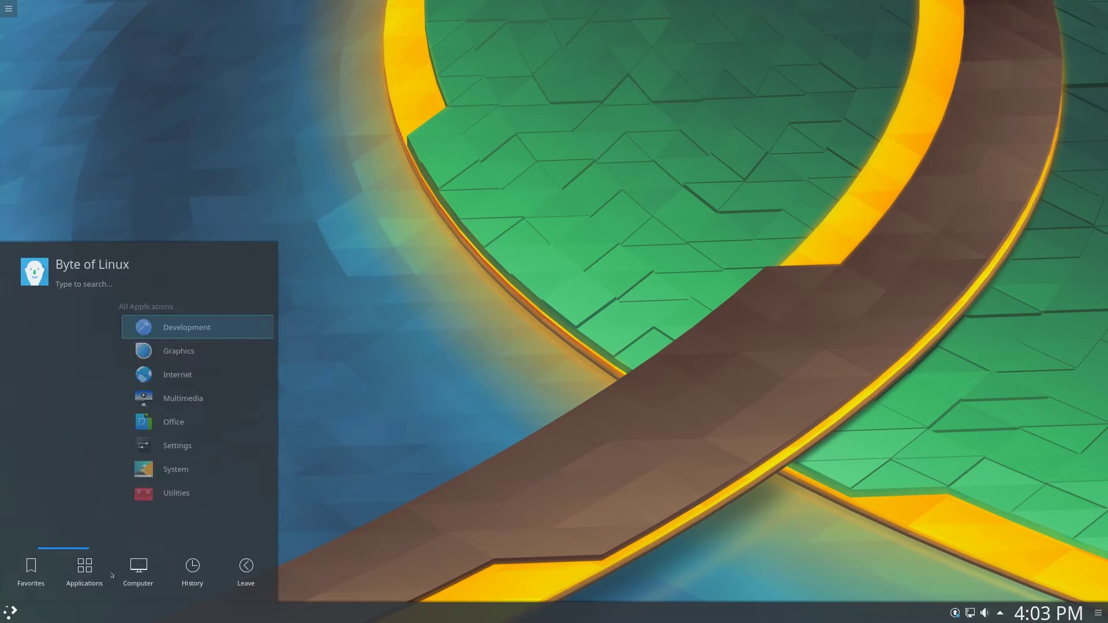
pyautogui.moveTo(138, 568)
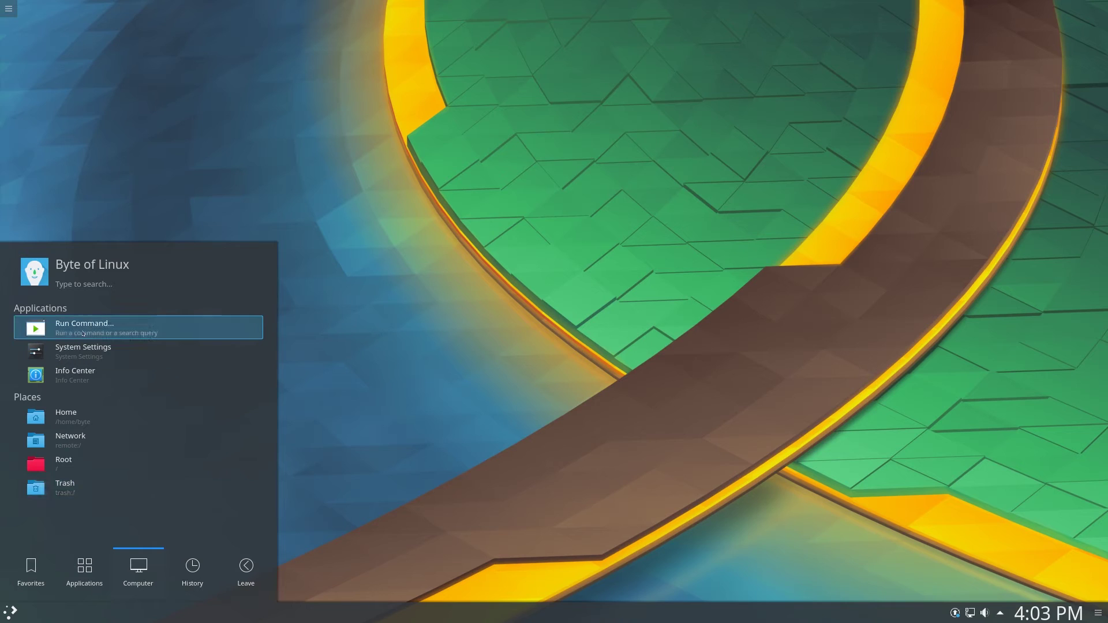
pyautogui.click(10, 613)
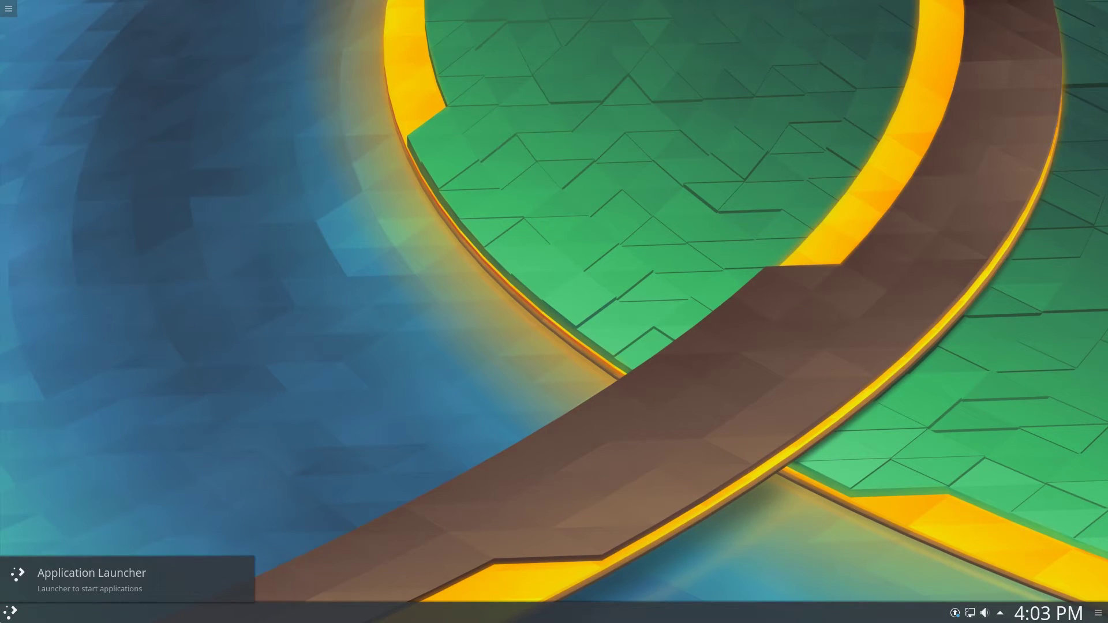
pyautogui.click(11, 612)
pyautogui.write('ter')
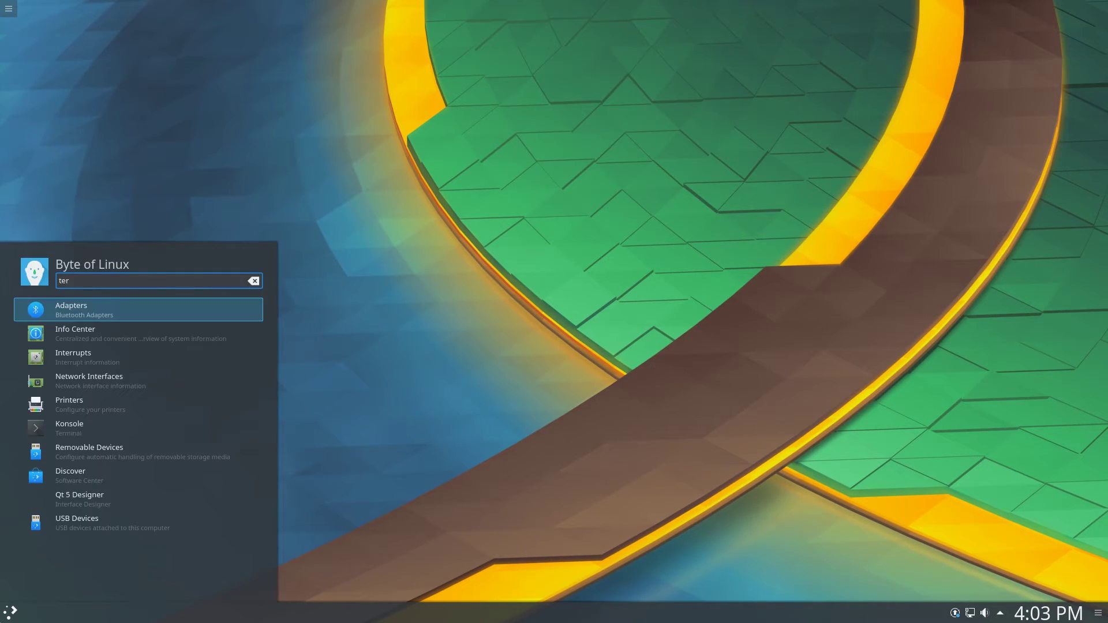
pyautogui.write('mina')
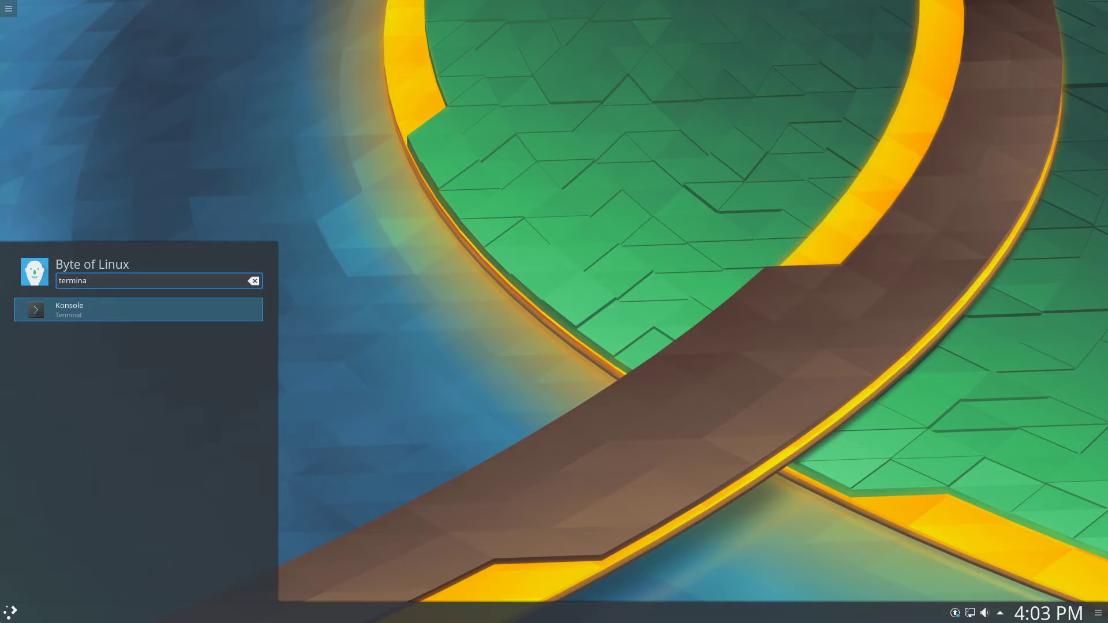
pyautogui.press('Return')
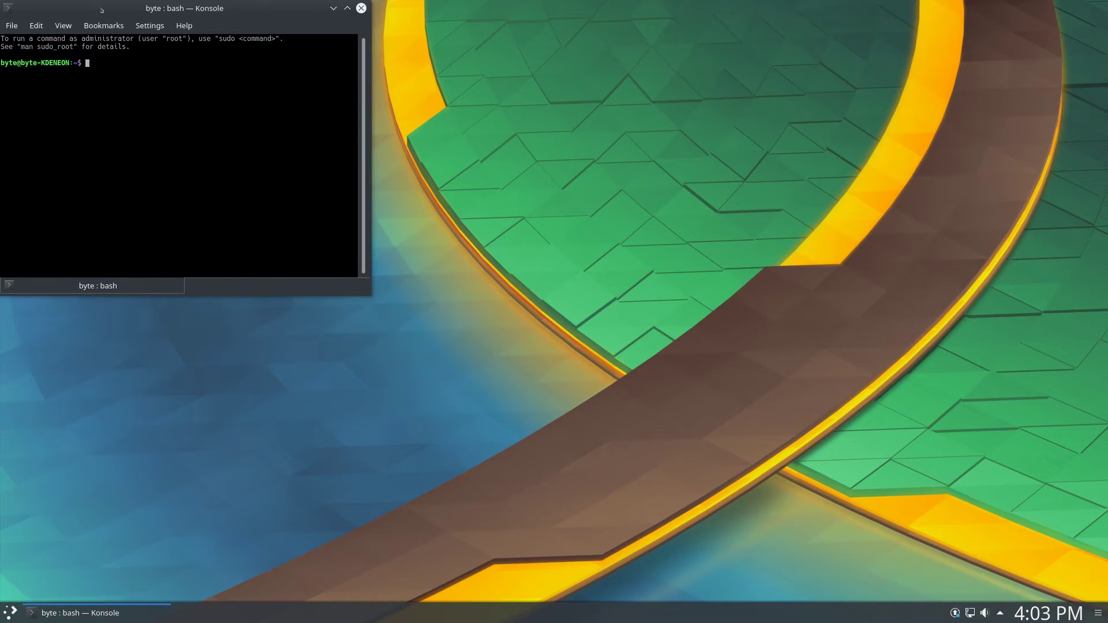
pyautogui.moveTo(101, 9); pyautogui.dragTo(410, 204)
pyautogui.write('sudo')
pyautogui.press('Return')
pyautogui.write('sudo -h')
pyautogui.press('BackSpace')
pyautogui.press('BackSpace')
pyautogui.press('BackSpace')
pyautogui.press('BackSpace')
pyautogui.press('BackSpace')
pyautogui.press('BackSpace')
pyautogui.press('BackSpace')
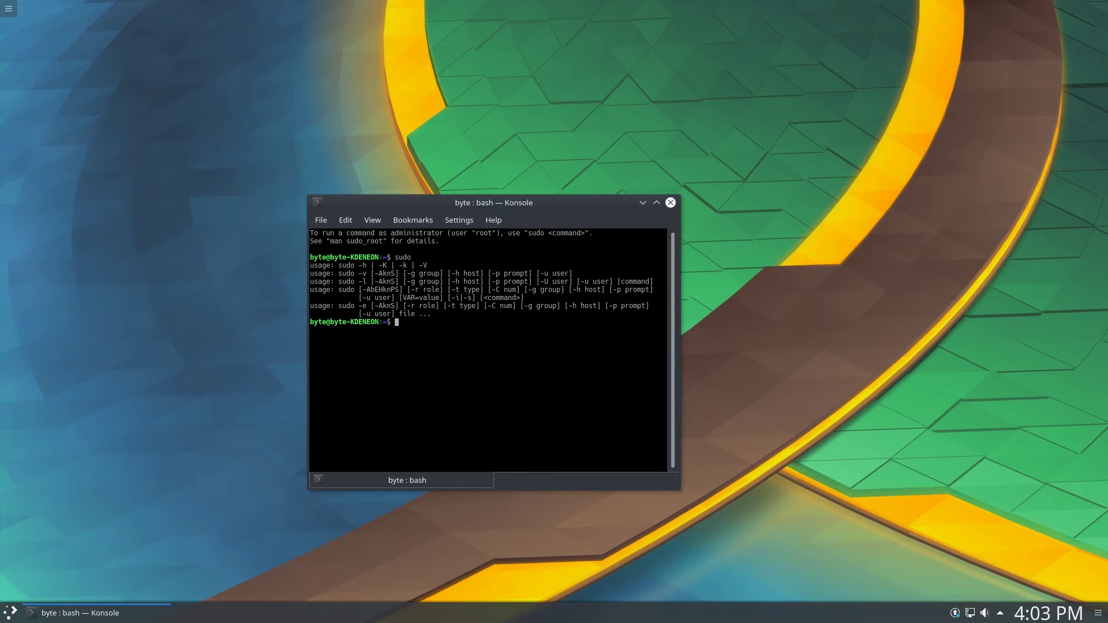
pyautogui.write('ls')
pyautogui.press('Return')
pyautogui.write('cd Desktop')
pyautogui.press('Return')
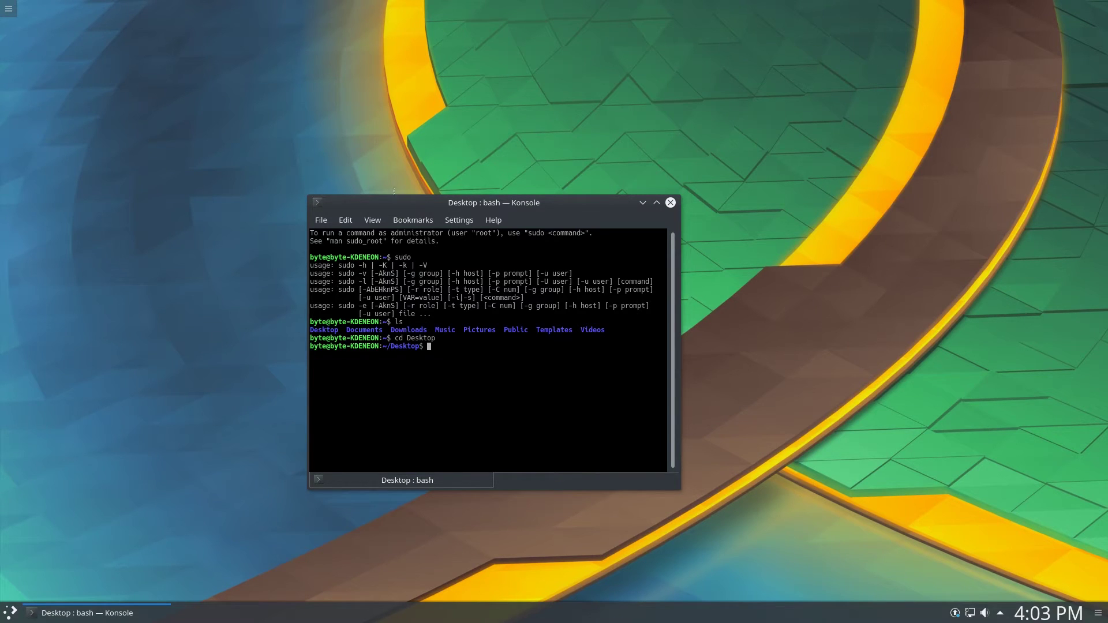
pyautogui.moveTo(401, 205); pyautogui.dragTo(353, 148)
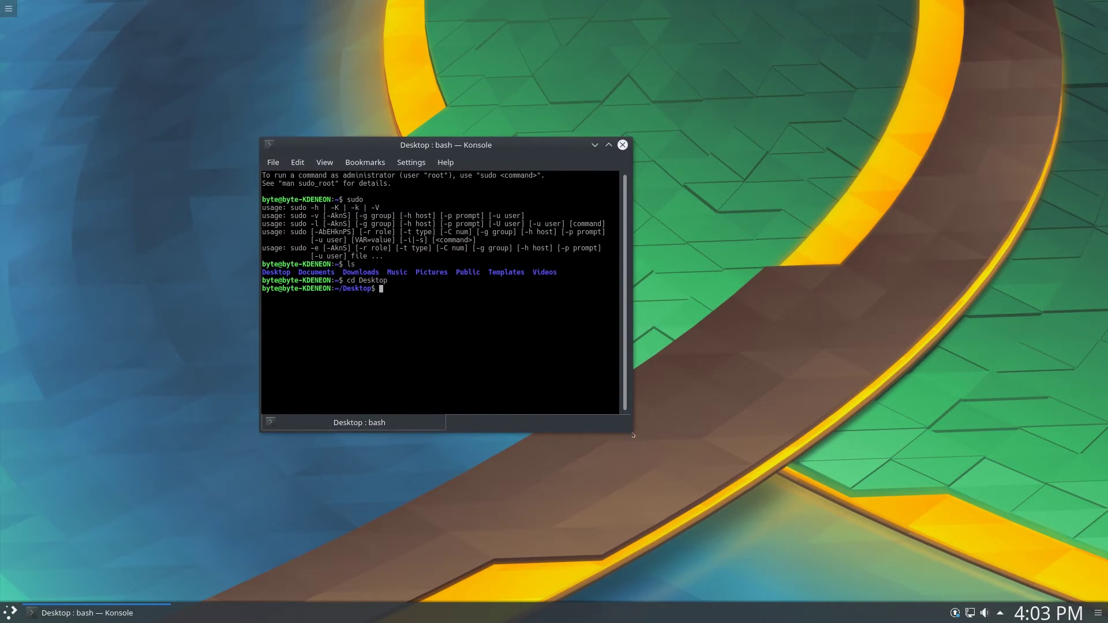
pyautogui.moveTo(626, 430); pyautogui.dragTo(739, 477)
pyautogui.click(273, 163)
pyautogui.click(276, 163)
pyautogui.click(274, 163)
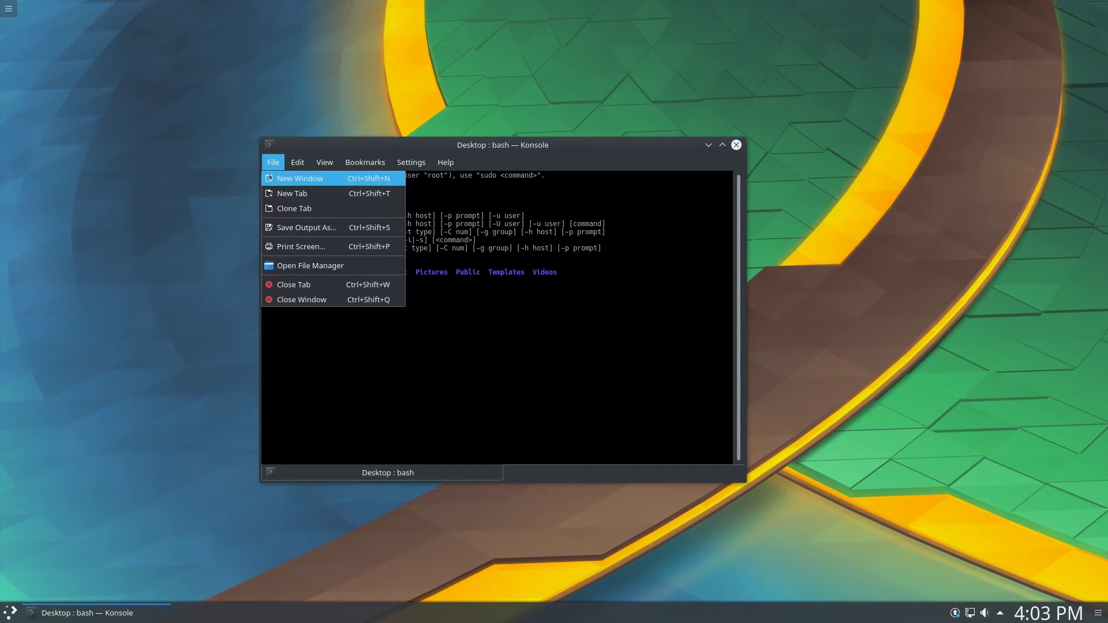
pyautogui.click(282, 194)
pyautogui.click(347, 473)
pyautogui.click(508, 472)
pyautogui.click(273, 162)
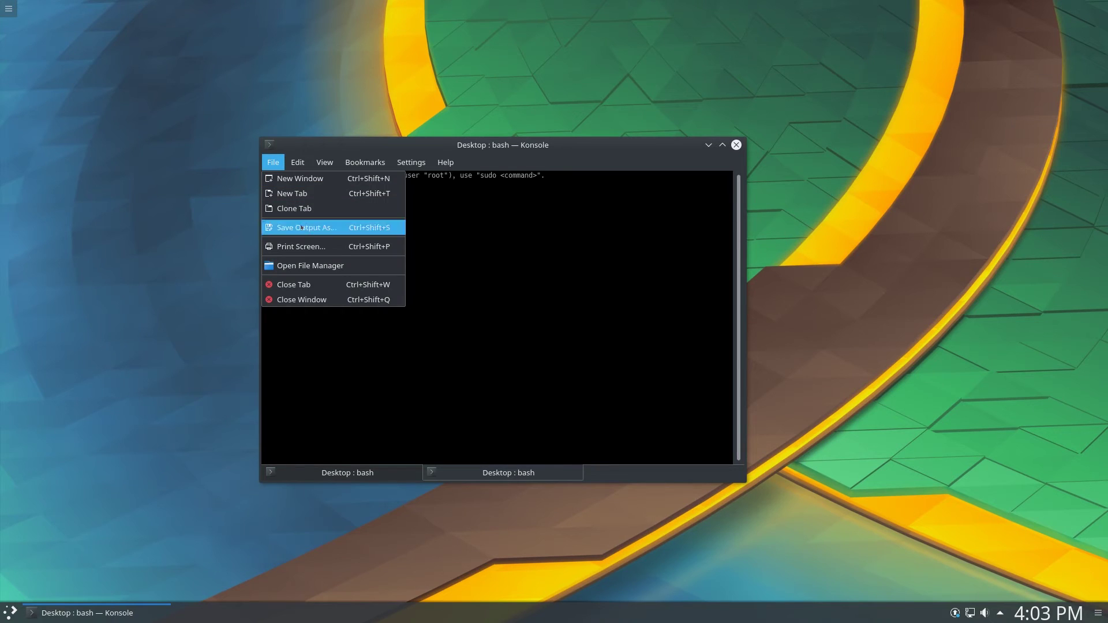
pyautogui.click(297, 178)
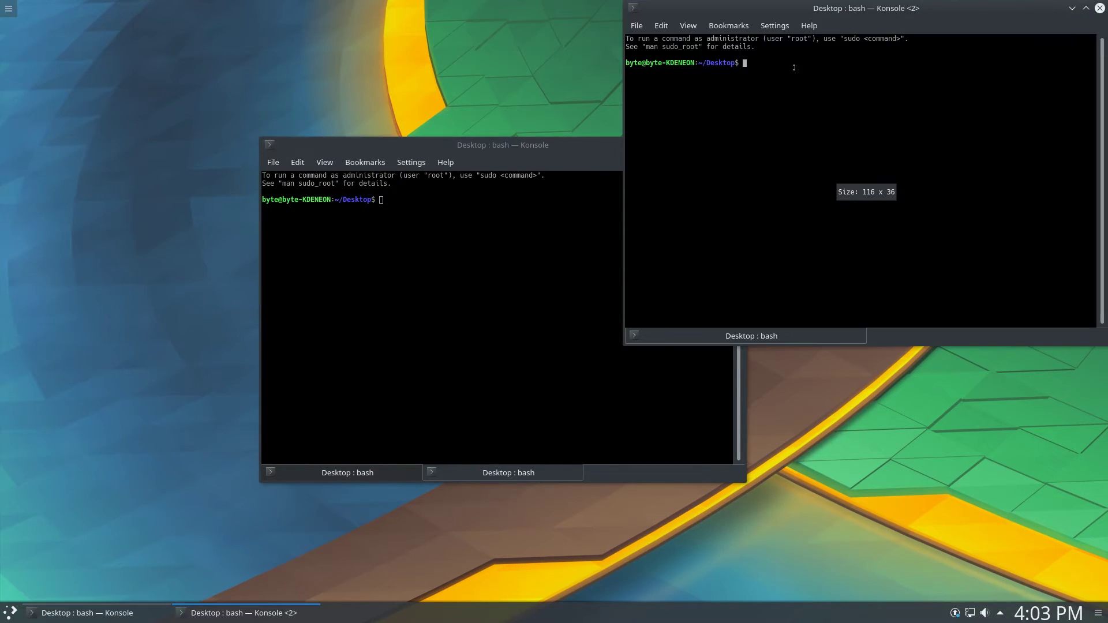
pyautogui.moveTo(757, 30); pyautogui.dragTo(535, 90)
pyautogui.moveTo(324, 146); pyautogui.dragTo(221, 115)
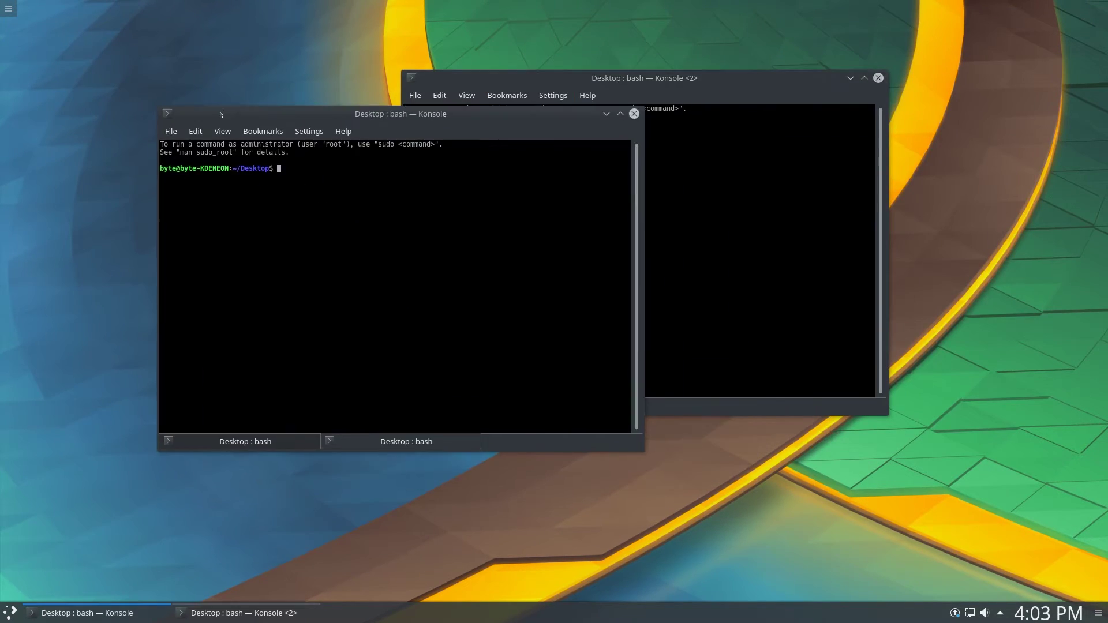
pyautogui.click(634, 114)
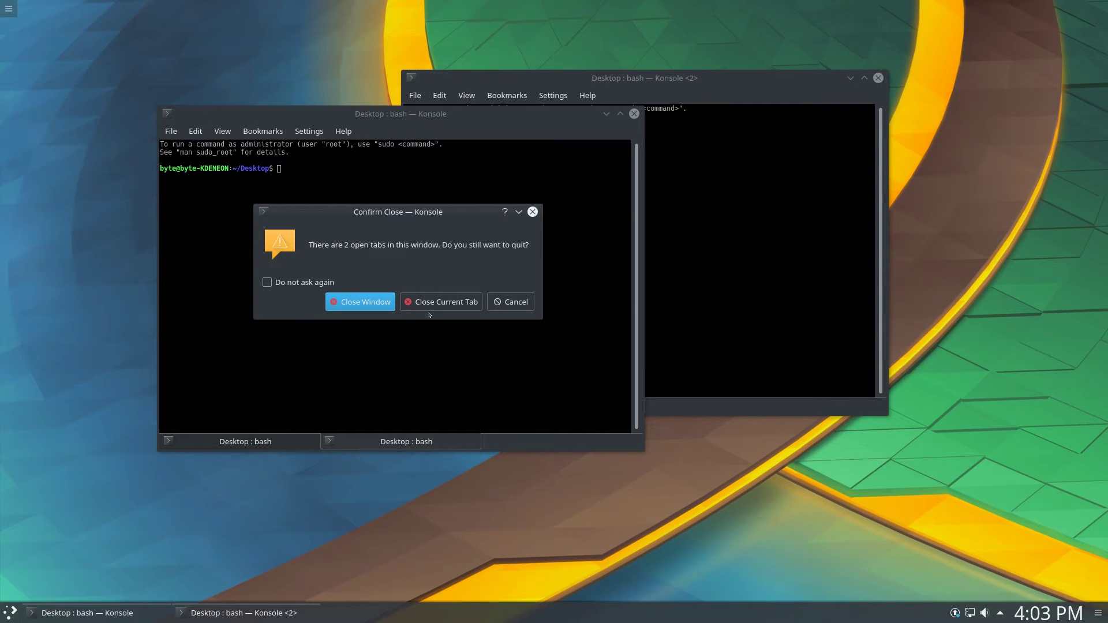
pyautogui.click(388, 302)
pyautogui.hotkey('ctrl', 'd')
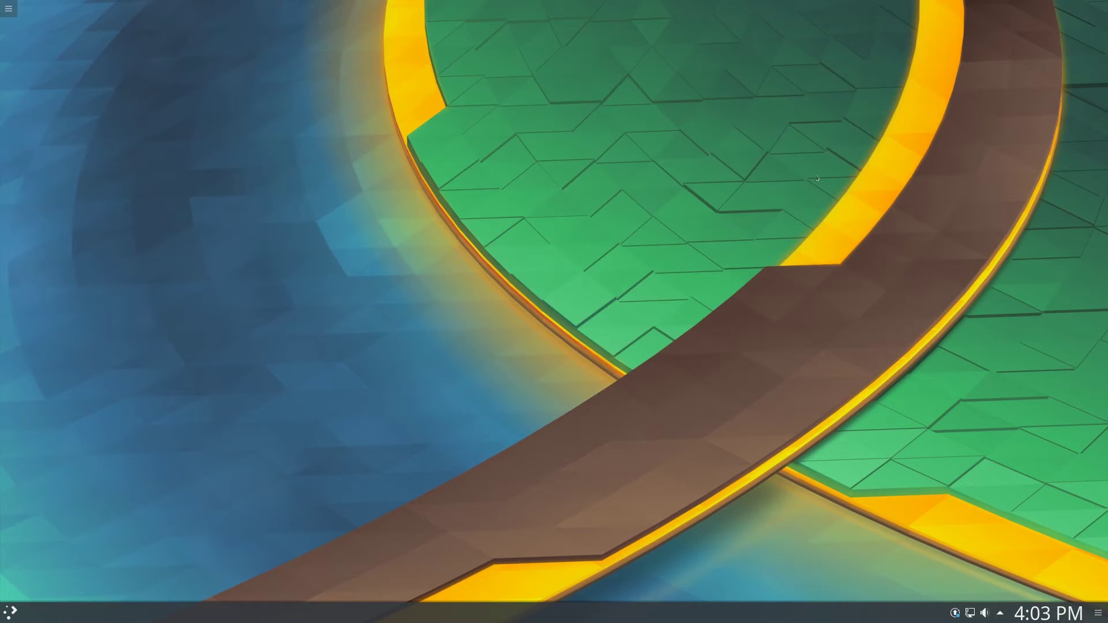
# Search 'moni' in the launcher, launch KSysGuard and move it mid-screen
pyautogui.press('super')
pyautogui.click(61, 585)
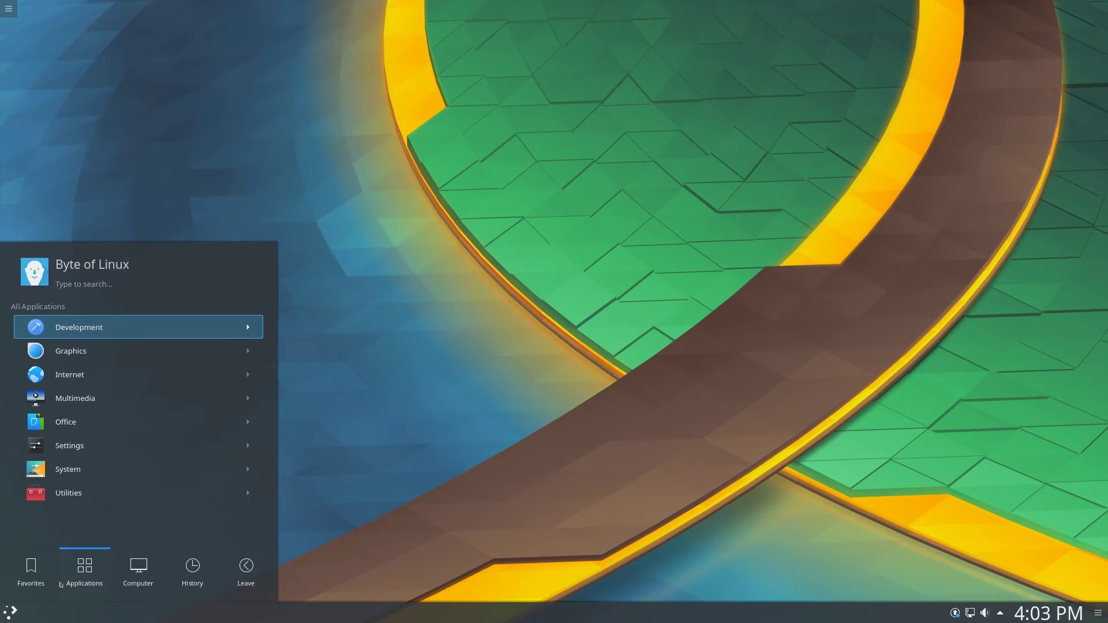
pyautogui.write('moni')
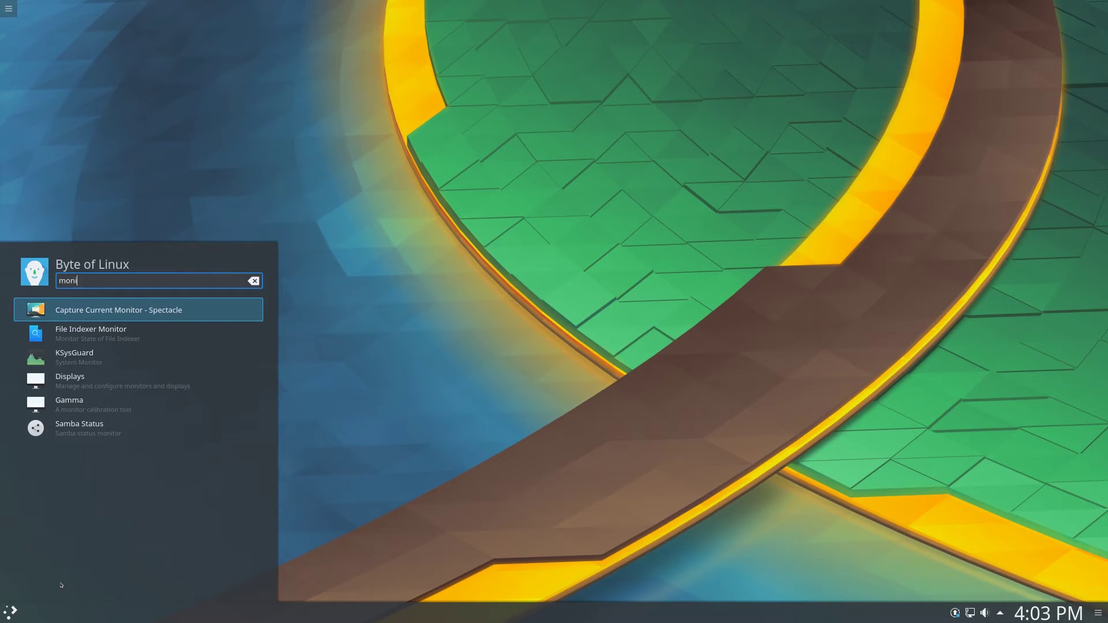
pyautogui.press('Down')
pyautogui.press('Down')
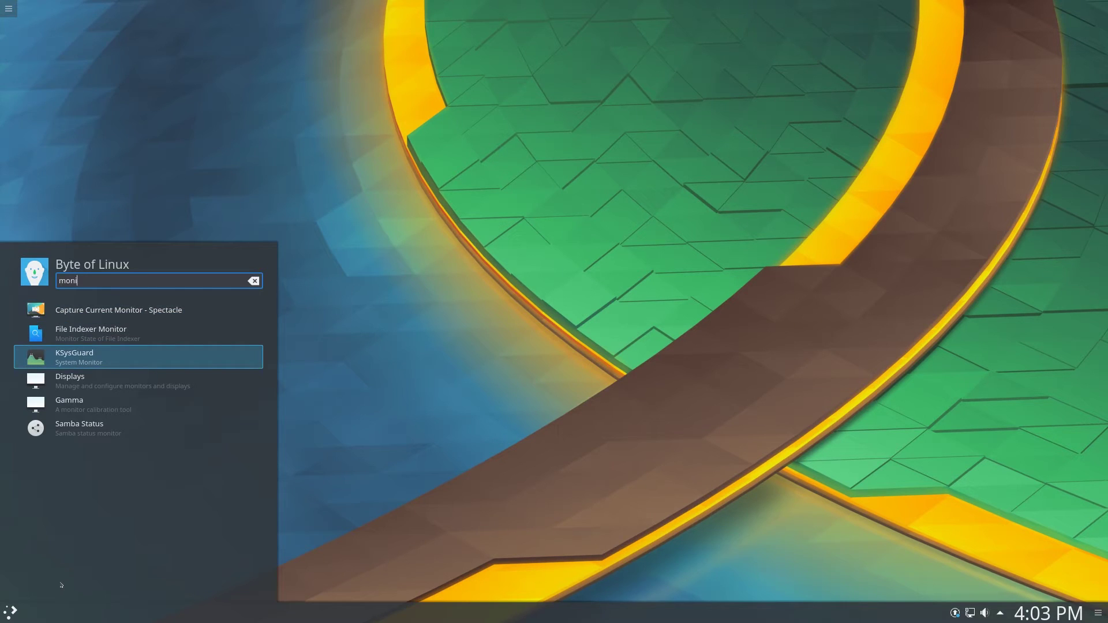
pyautogui.press('Return')
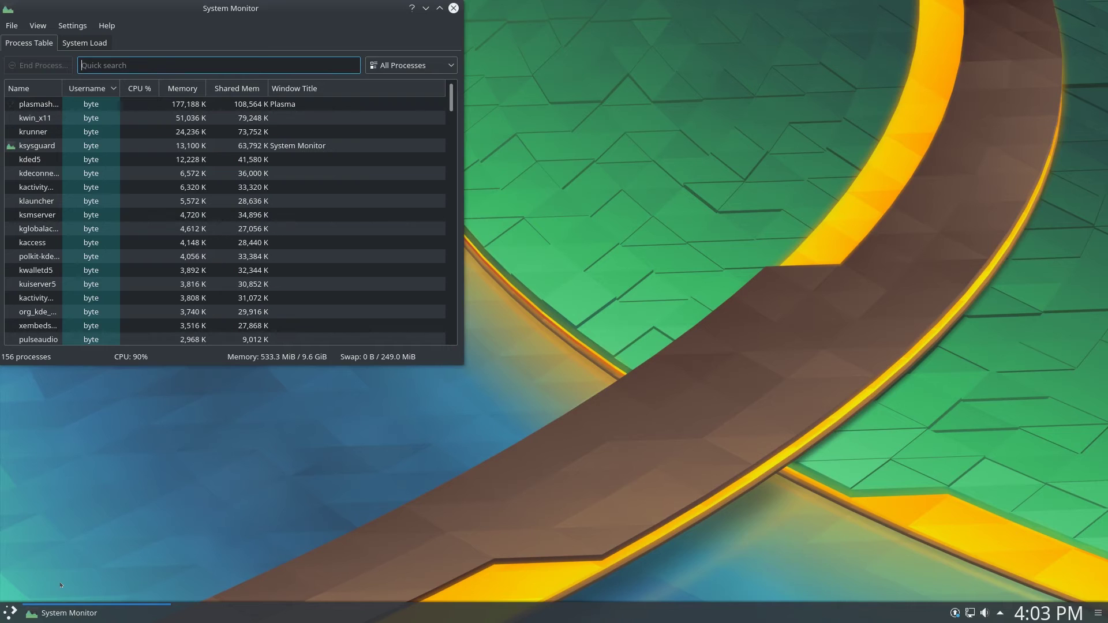
pyautogui.moveTo(206, 23); pyautogui.dragTo(634, 182)
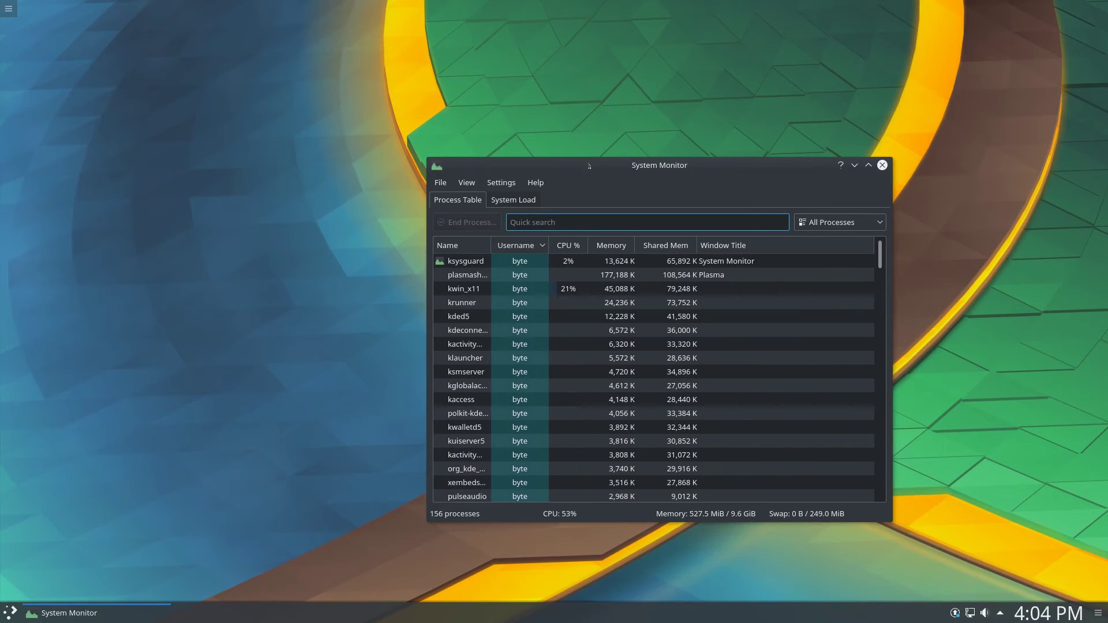
# View the System Load graphs and Process Table, then close KSysGuard
pyautogui.click(496, 200)
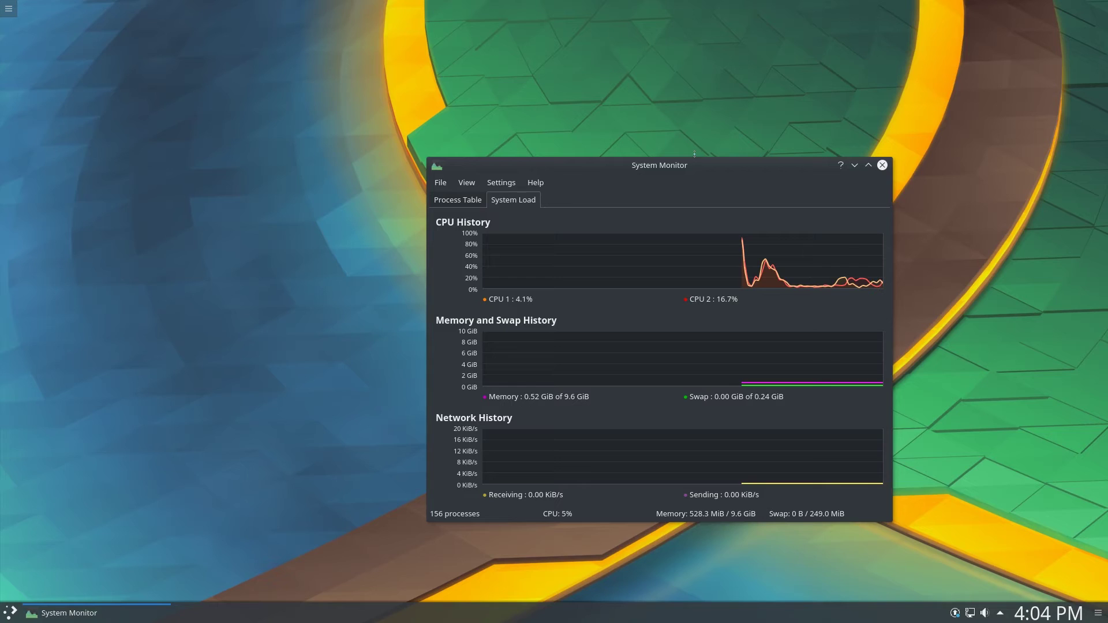
pyautogui.click(471, 200)
pyautogui.click(513, 200)
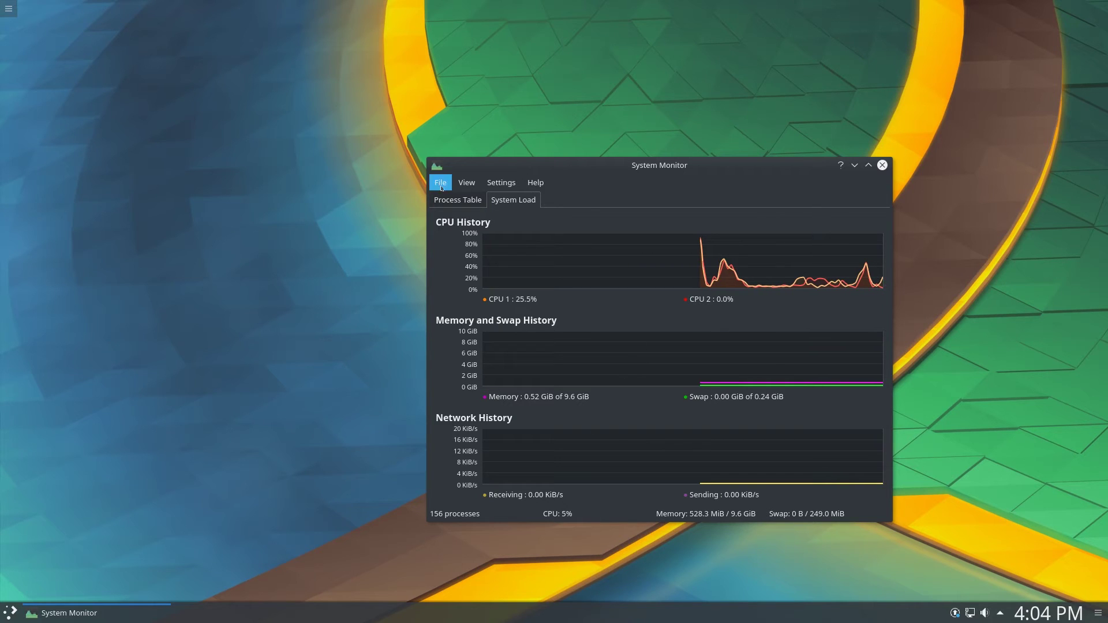
pyautogui.moveTo(625, 169); pyautogui.dragTo(540, 140)
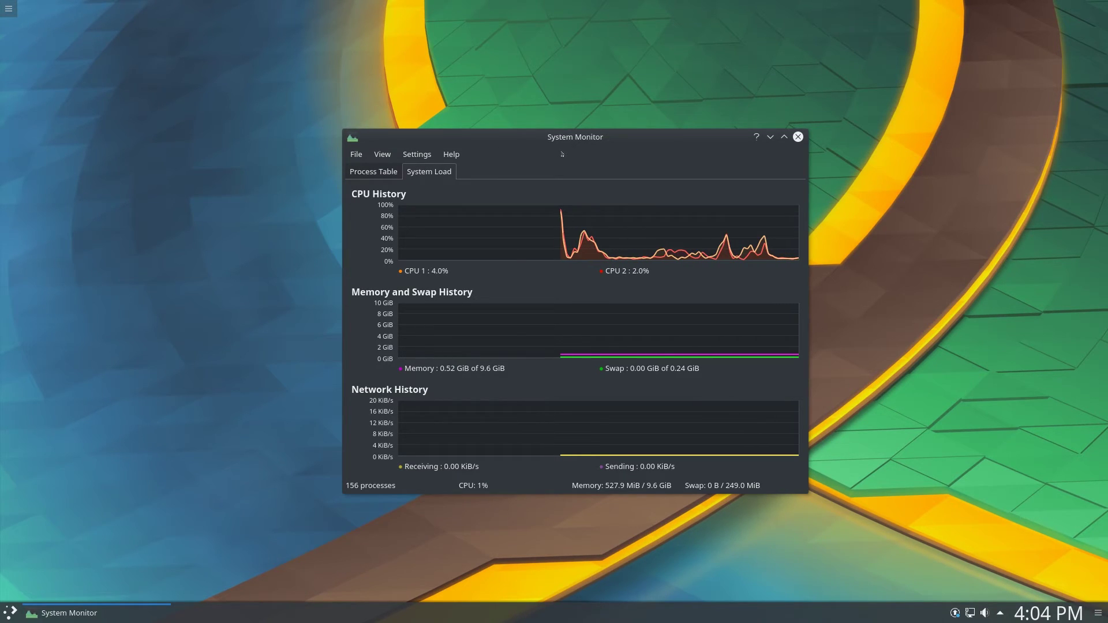
pyautogui.click(366, 170)
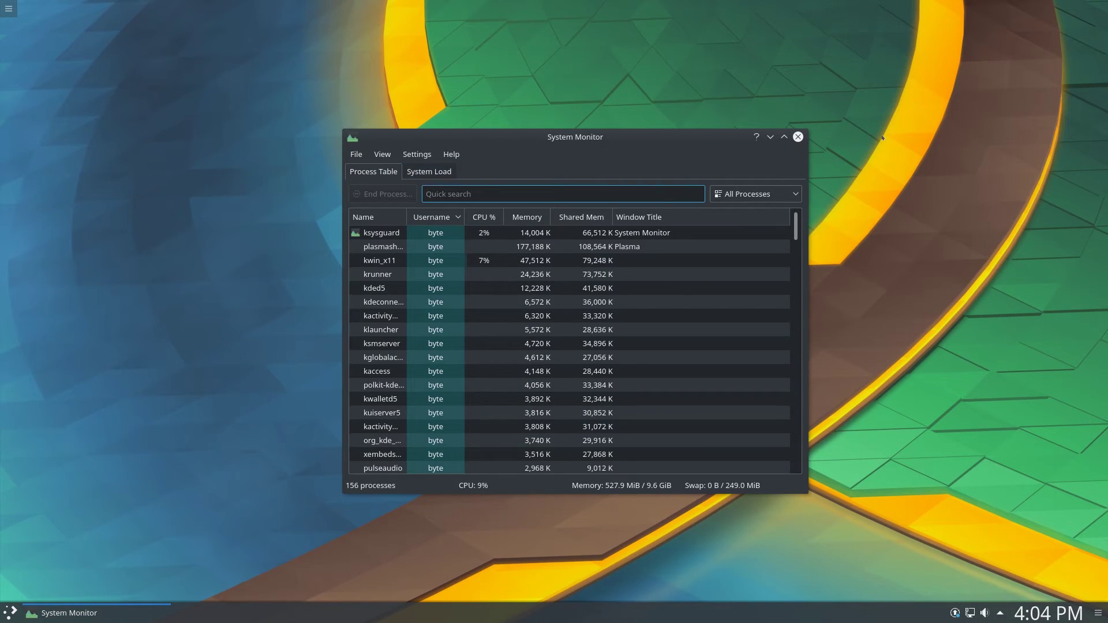
pyautogui.click(798, 137)
# Launch Discover by searching 'soft' in the application launcher
pyautogui.press('super')
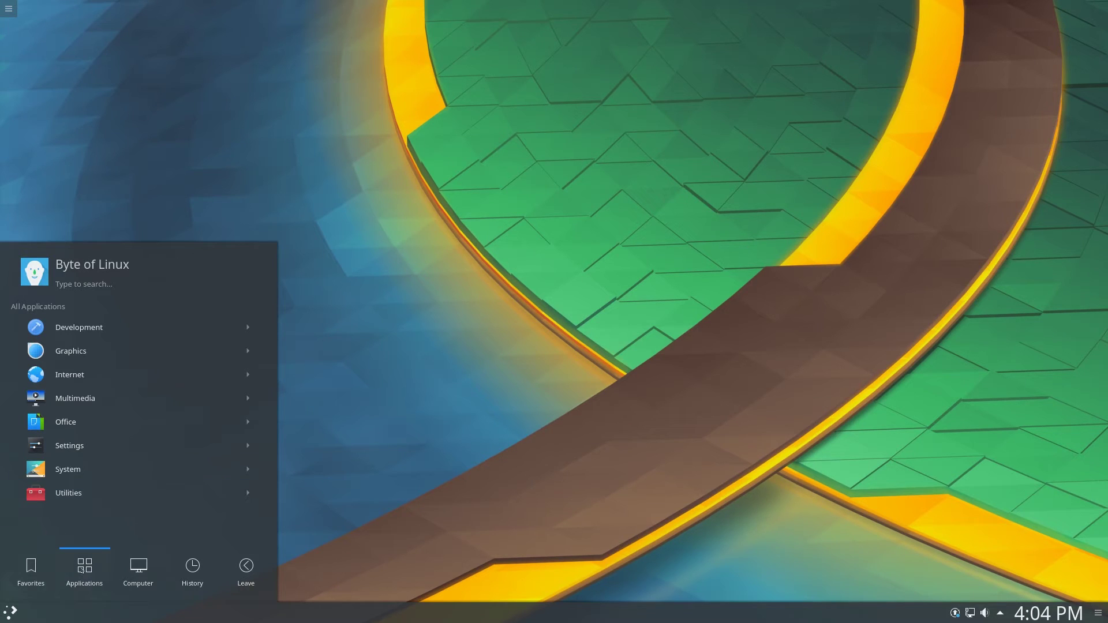
pyautogui.write('test')
pyautogui.press('BackSpace')
pyautogui.press('BackSpace')
pyautogui.press('BackSpace')
pyautogui.press('BackSpace')
pyautogui.write('soft')
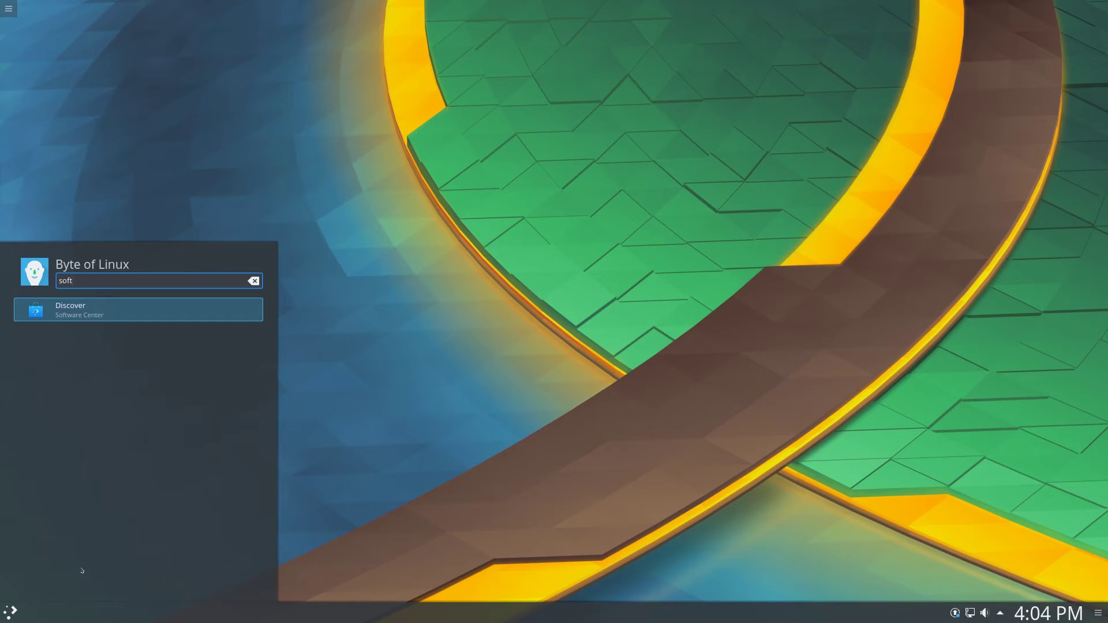
pyautogui.press('Return')
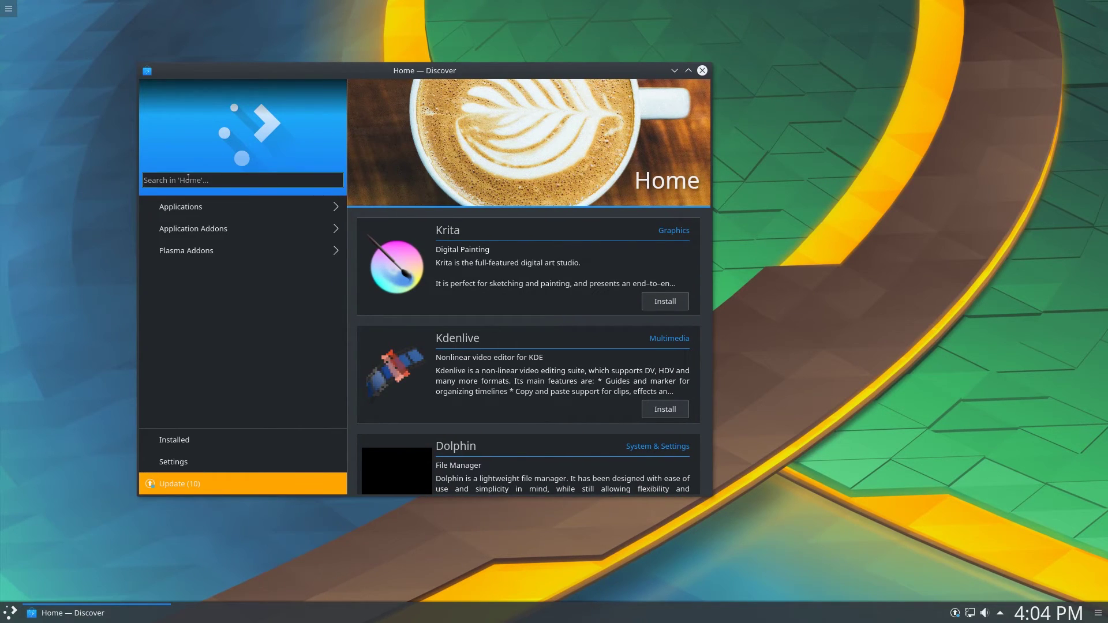
# Search Discover for 'libre' and open the LibreOffice Writer details page
pyautogui.write('libre')
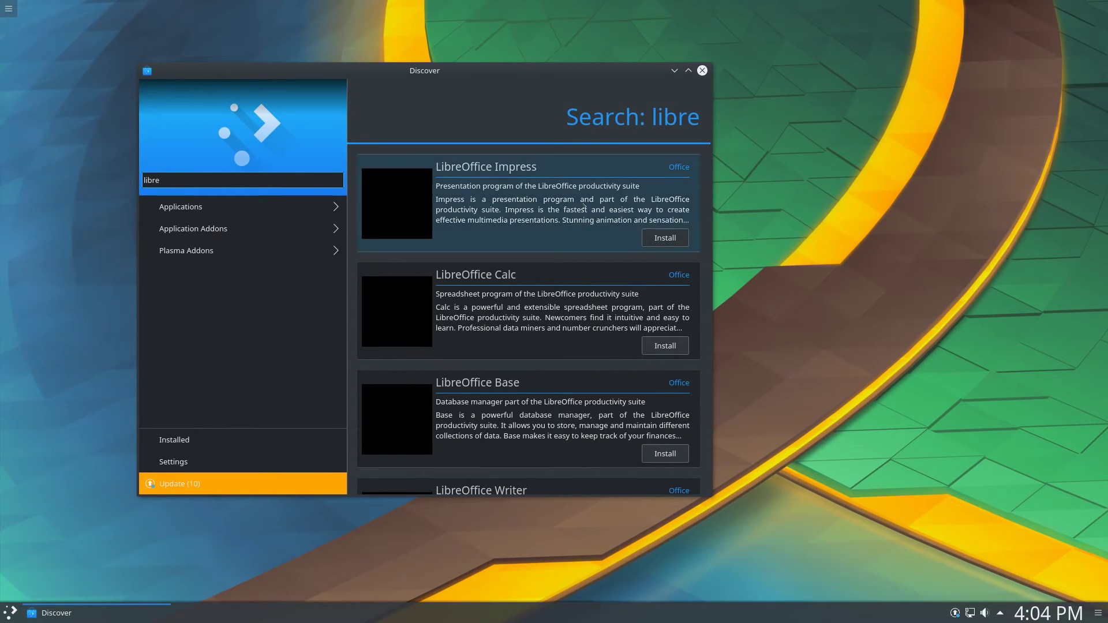
pyautogui.scroll(-2, 582, 203)
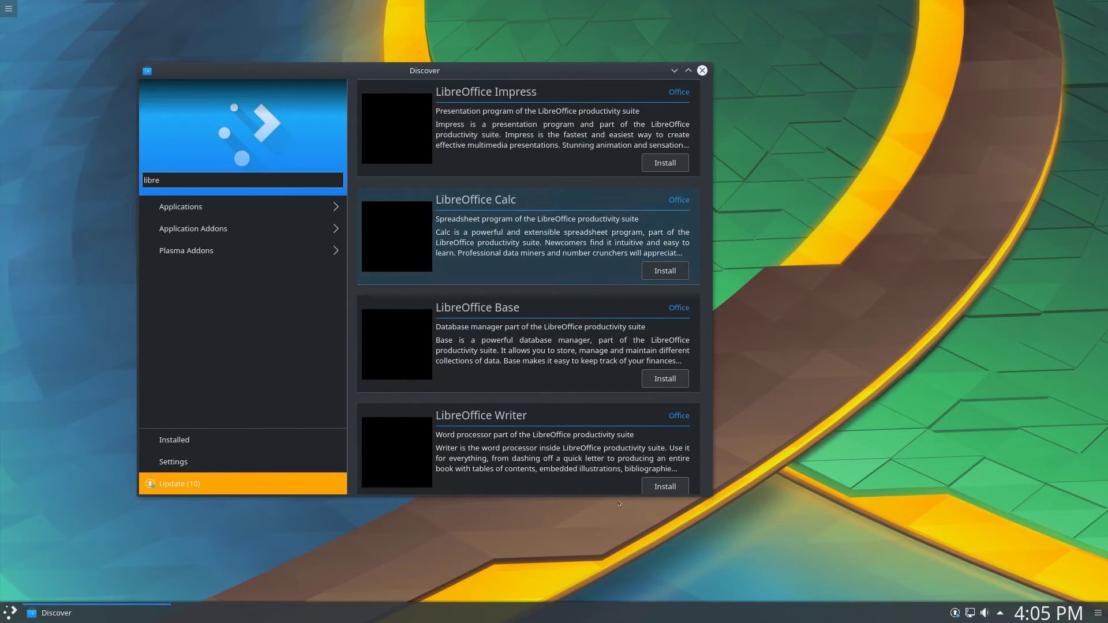
pyautogui.scroll(-2, 519, 433)
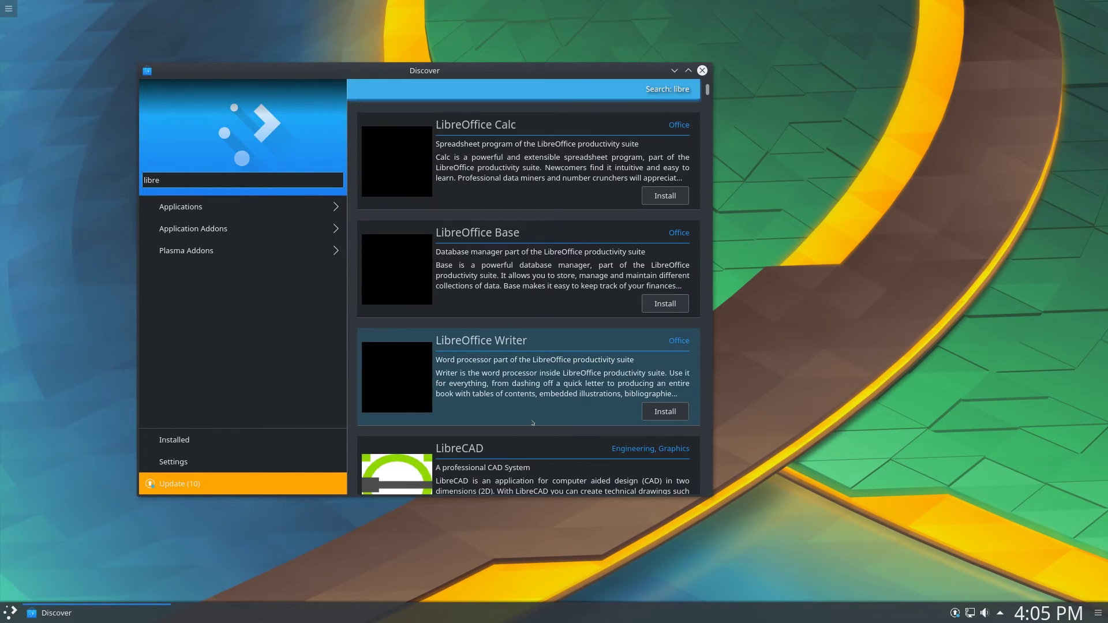
pyautogui.click(466, 334)
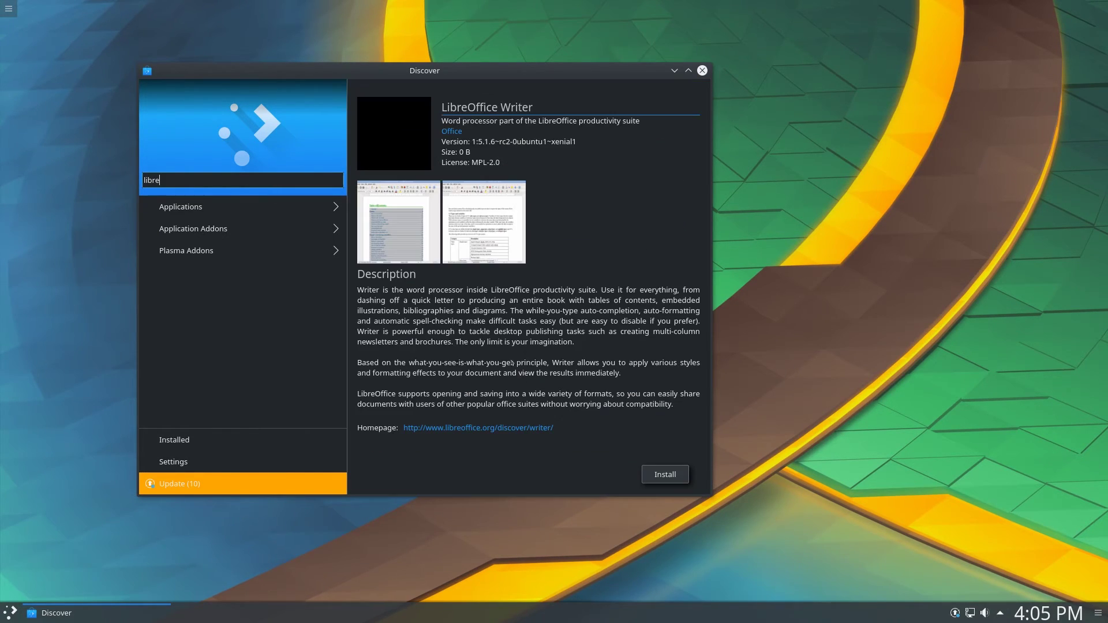
# Install LibreOffice Writer, authorizing it with the administrator password
pyautogui.click(667, 474)
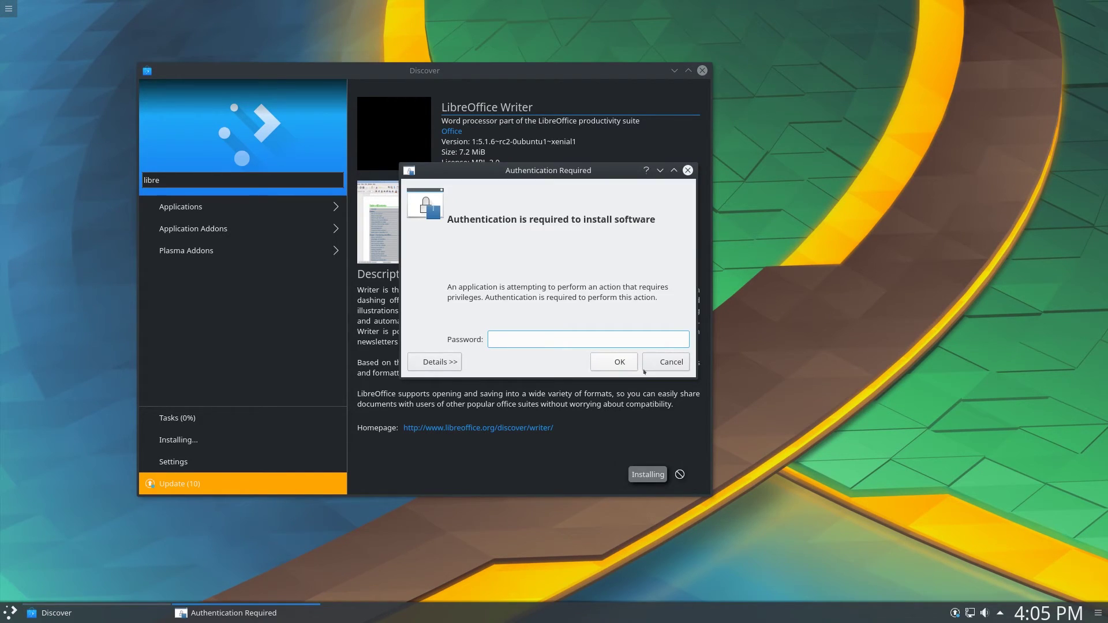
pyautogui.write('****')
pyautogui.press('Return')
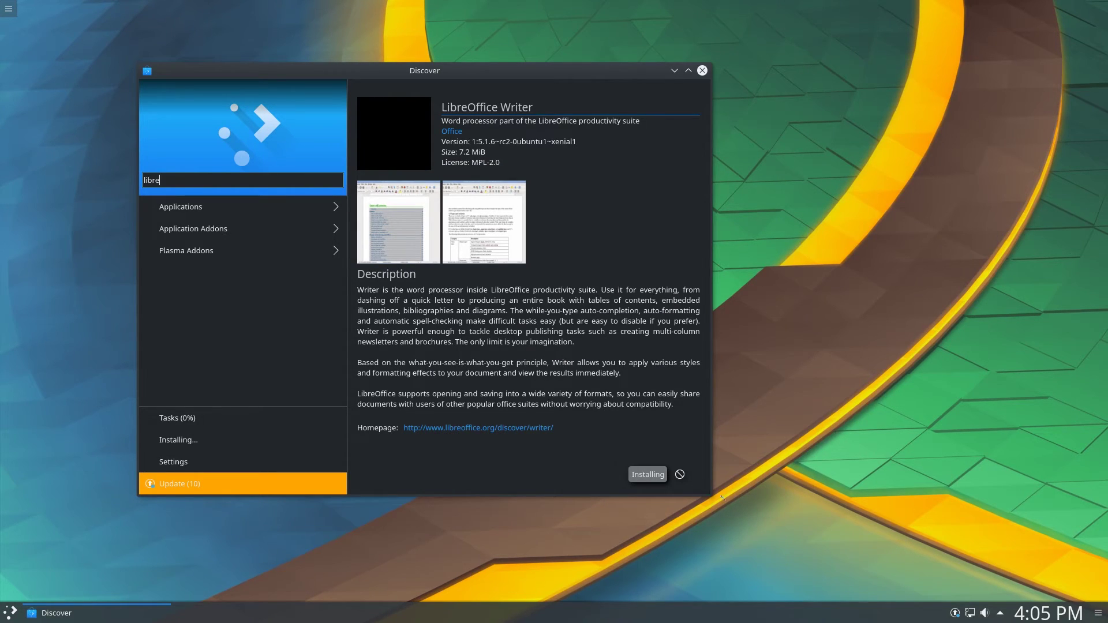
# Enlarge and reposition the Discover window, briefly checking the pending updates summary
pyautogui.moveTo(711, 495); pyautogui.dragTo(847, 530)
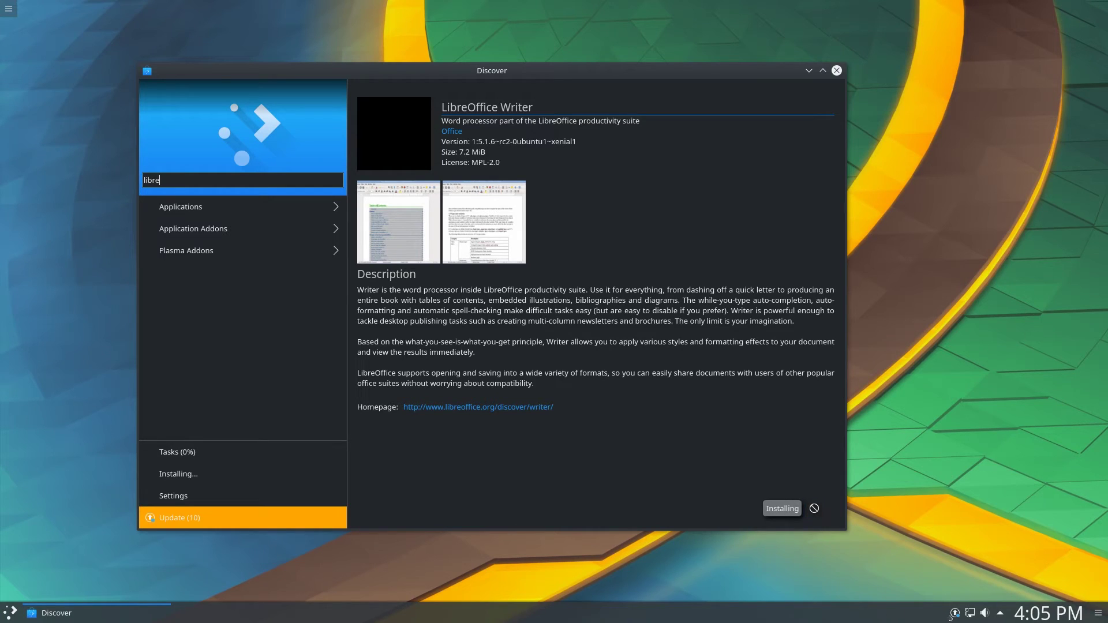
pyautogui.click(953, 617)
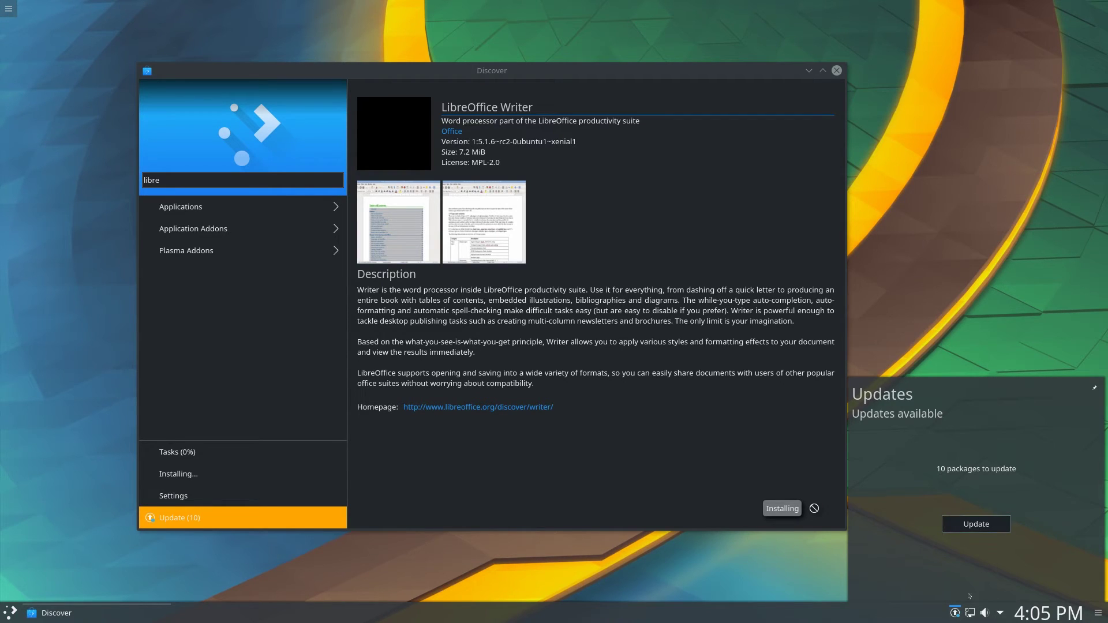
pyautogui.click(627, 398)
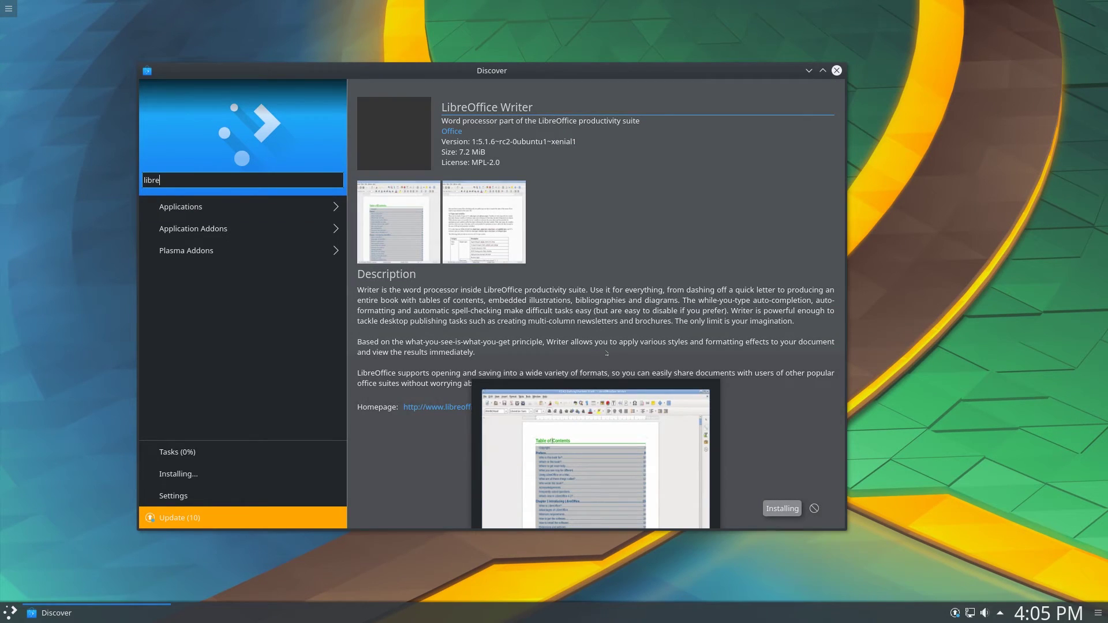
pyautogui.moveTo(502, 71); pyautogui.dragTo(525, 79)
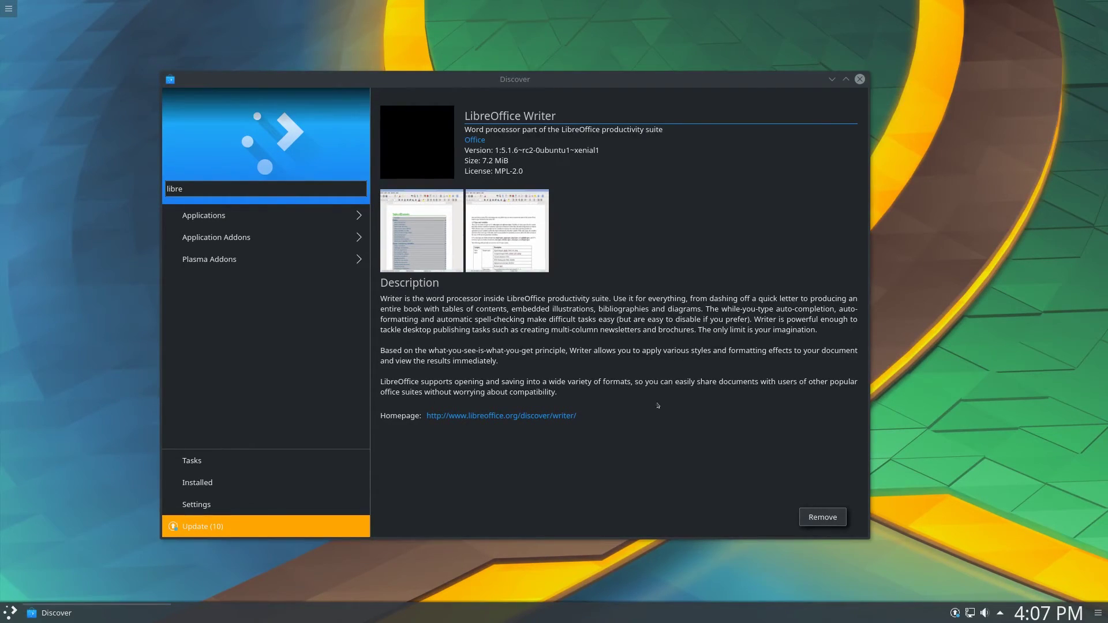
pyautogui.moveTo(606, 80); pyautogui.dragTo(611, 66)
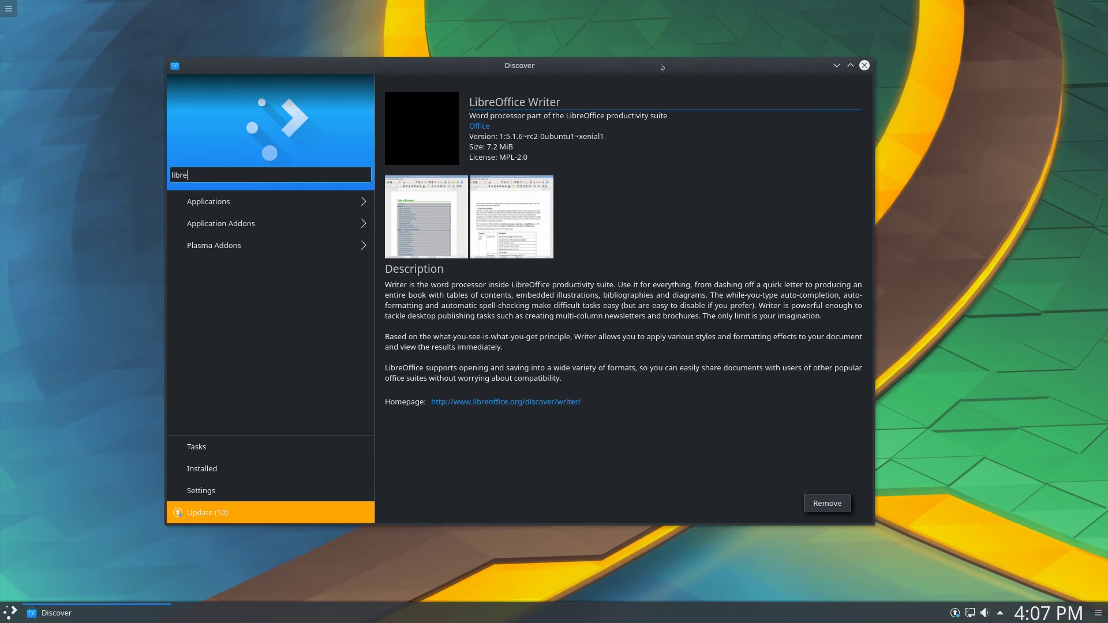
pyautogui.moveTo(662, 67); pyautogui.dragTo(669, 76)
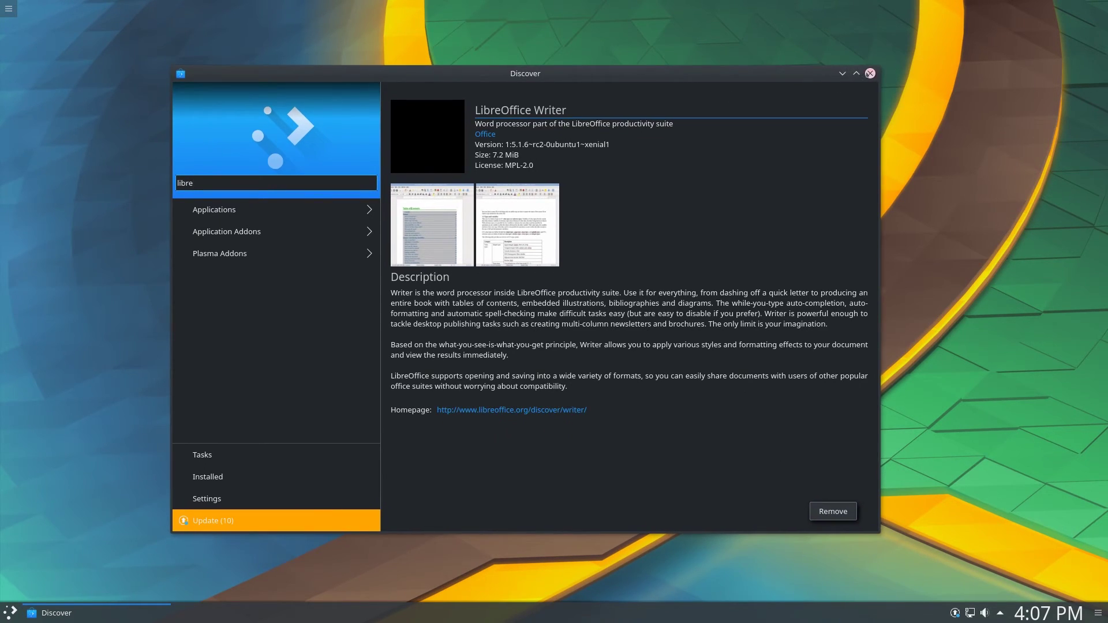
# Close Discover, launch Word Processor from Applications > Office, and type 'Heloo' in the new document
pyautogui.click(870, 73)
pyautogui.press('super')
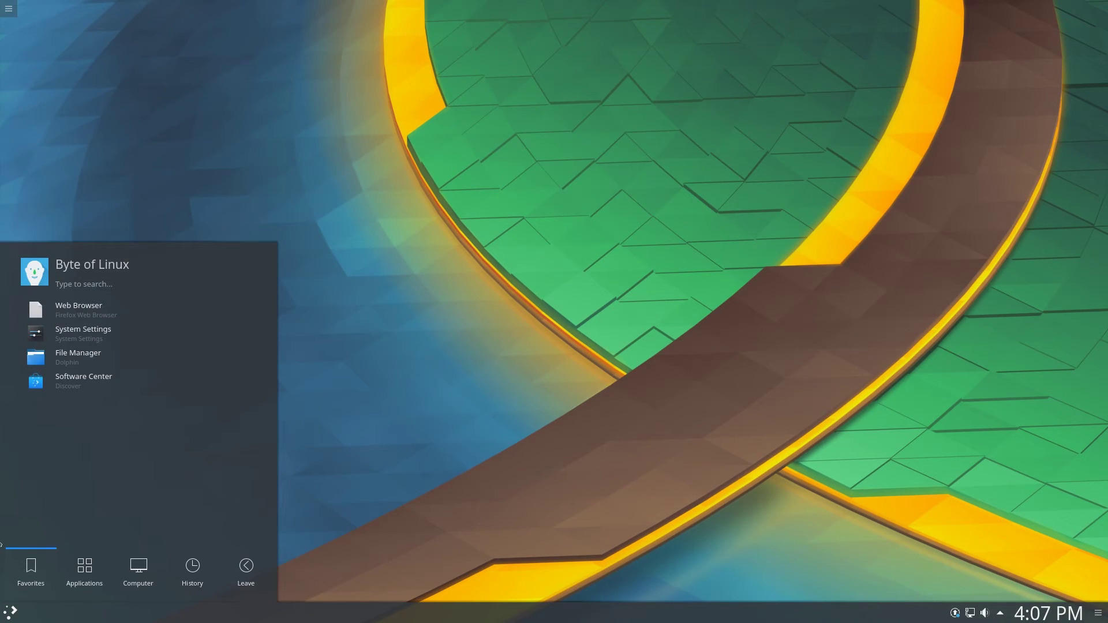
pyautogui.click(84, 572)
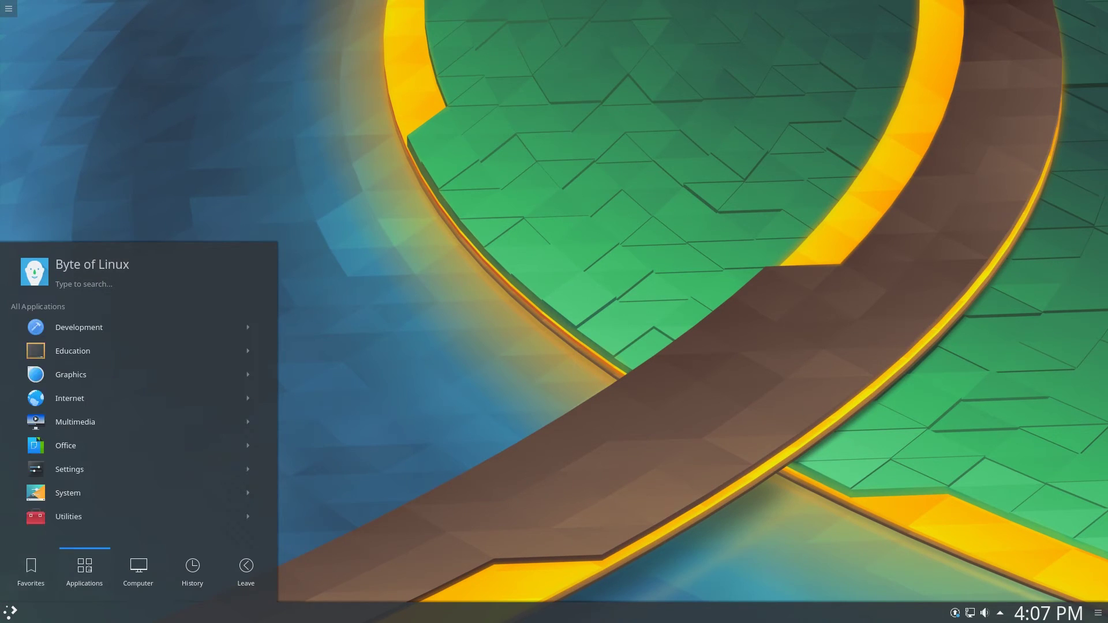
pyautogui.click(86, 451)
pyautogui.click(80, 404)
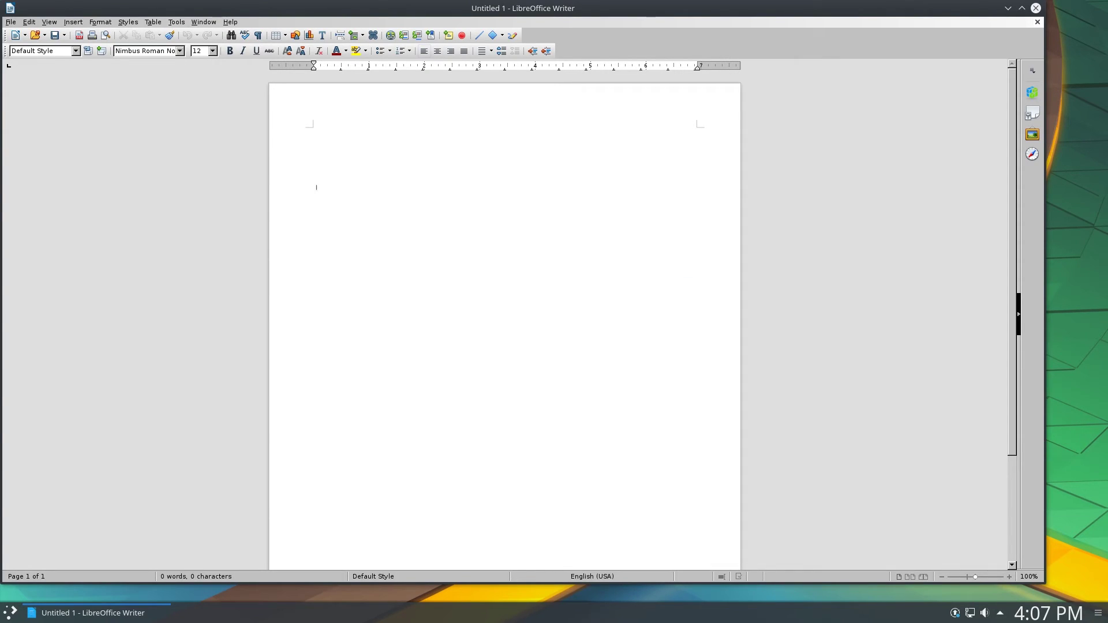
pyautogui.write('Heloo')
# Maximize Writer, then close it, choosing Don't Save for the 'Heloo' document
pyautogui.click(1023, 7)
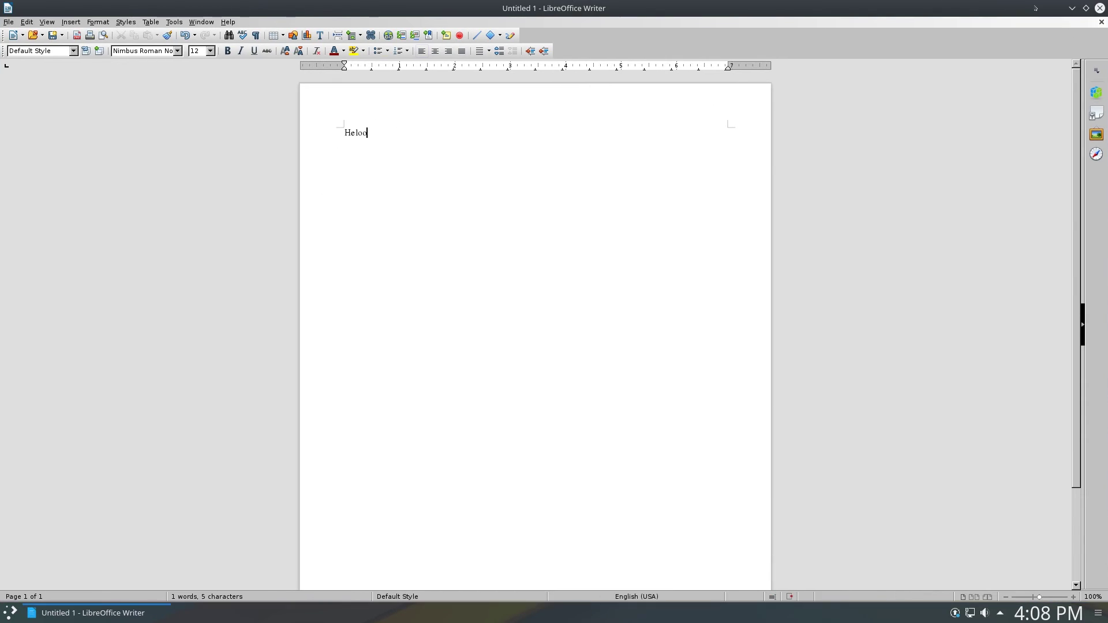
pyautogui.click(1100, 8)
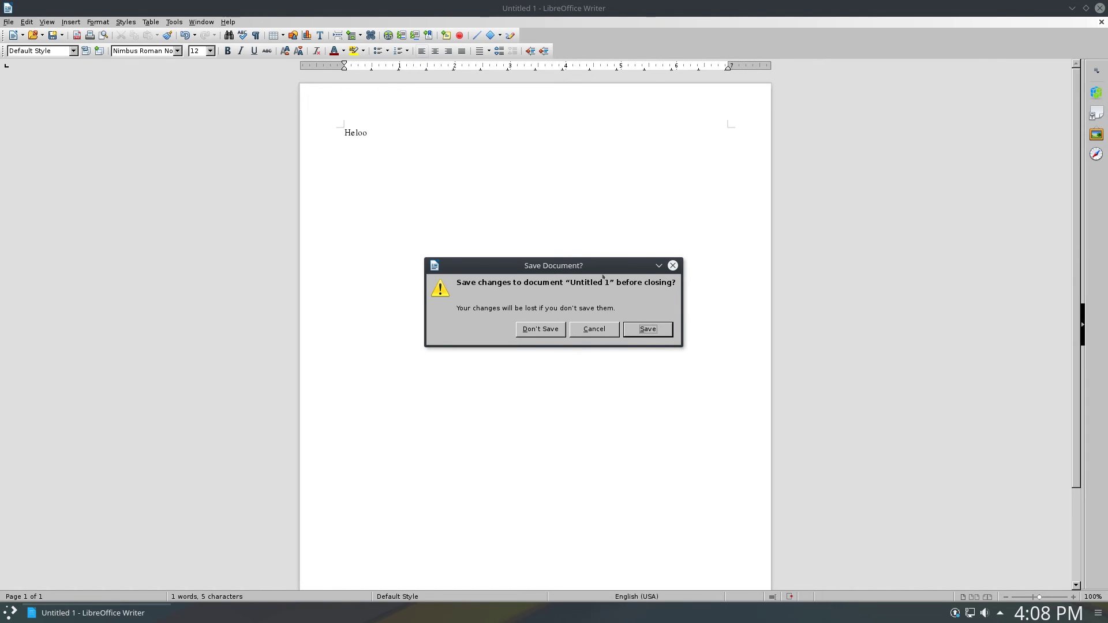
pyautogui.moveTo(600, 267); pyautogui.dragTo(668, 289)
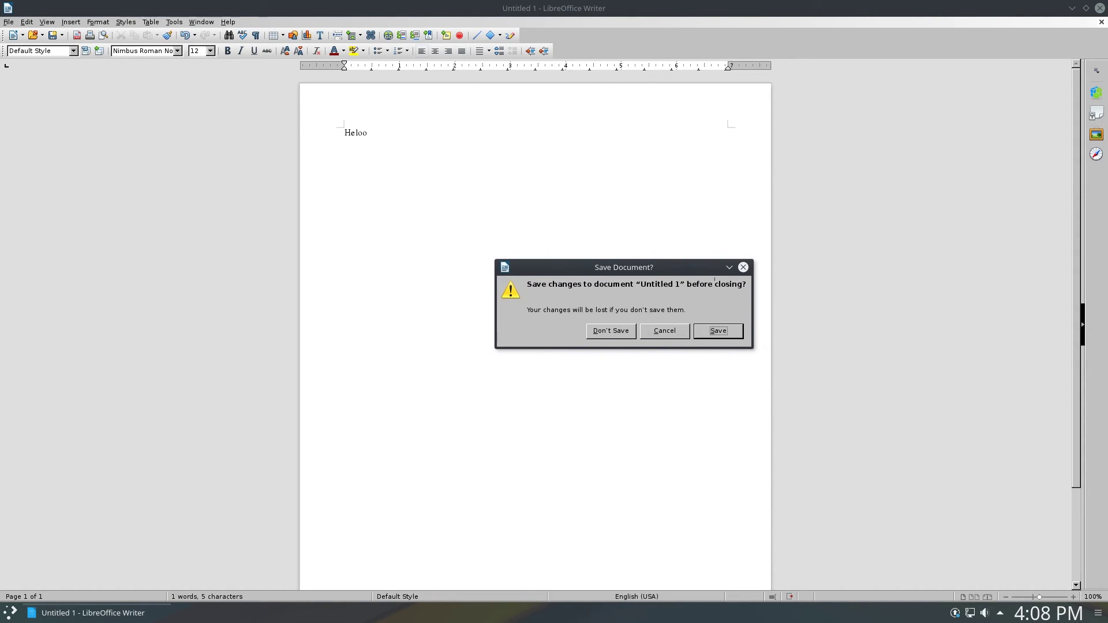
pyautogui.click(743, 267)
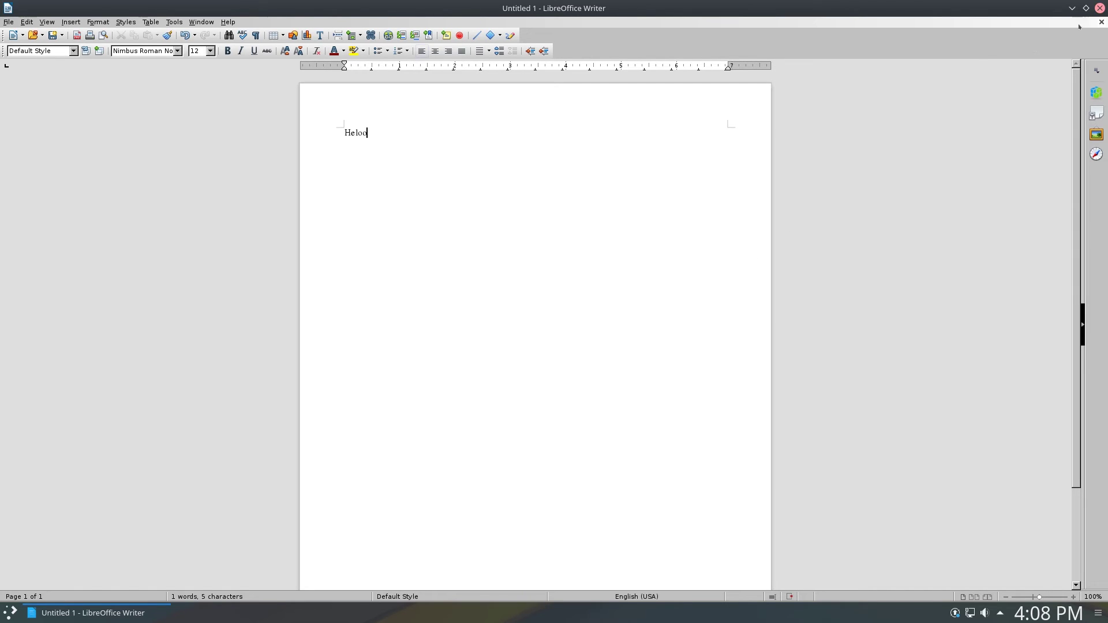
pyautogui.click(1101, 22)
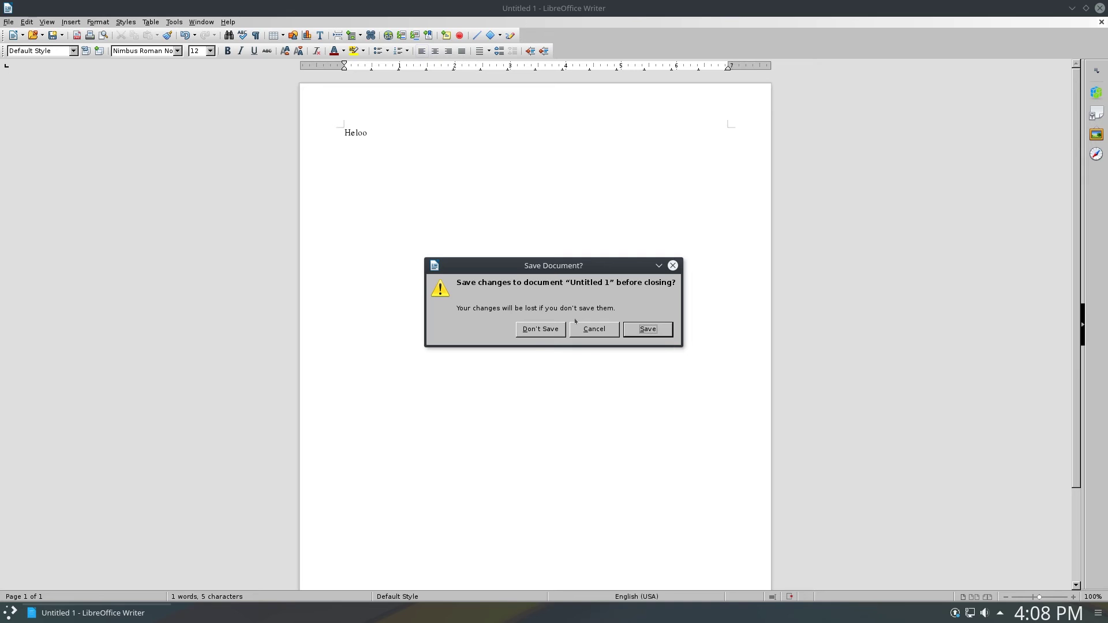
pyautogui.click(550, 335)
# Open Configure Desktop from the desktop's right-click menu and select the current wallpaper
pyautogui.rightClick(545, 275)
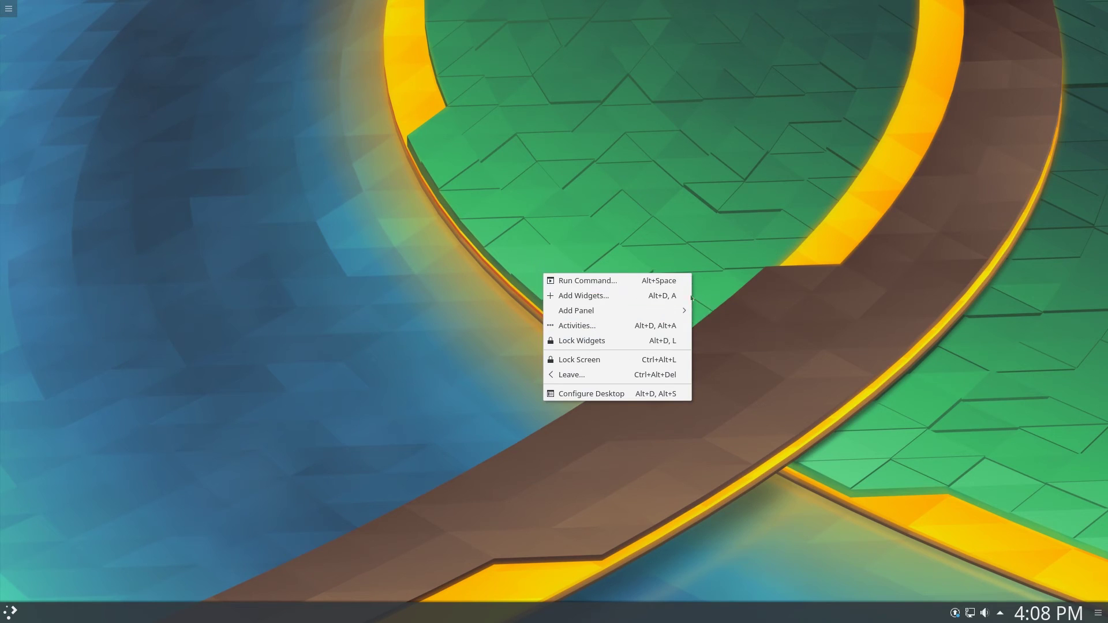
pyautogui.moveTo(658, 312)
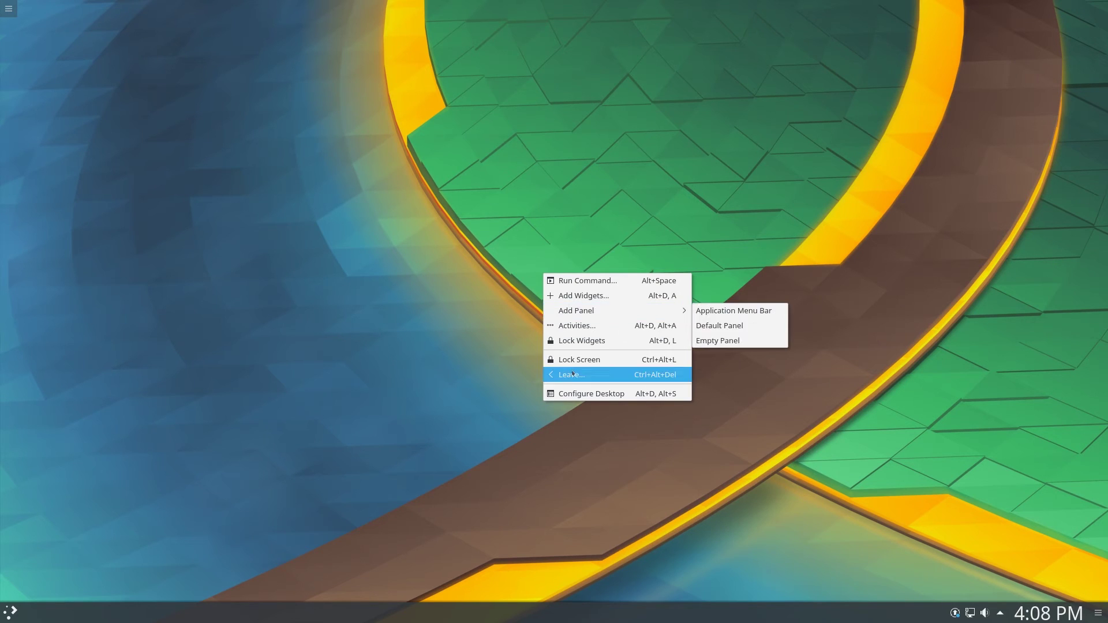
pyautogui.click(578, 393)
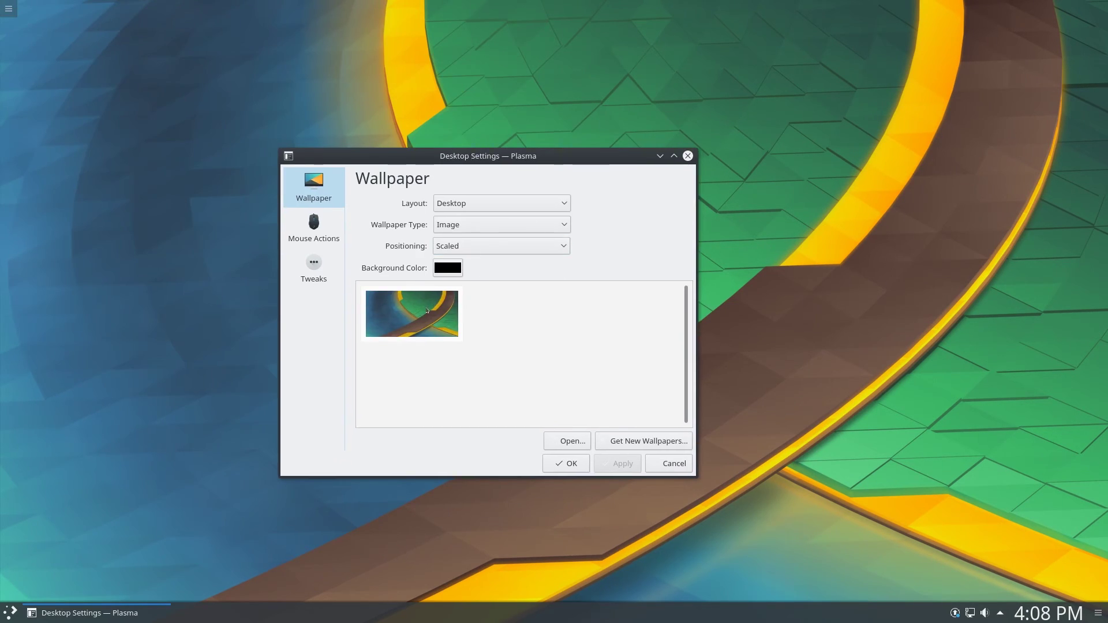
pyautogui.click(427, 311)
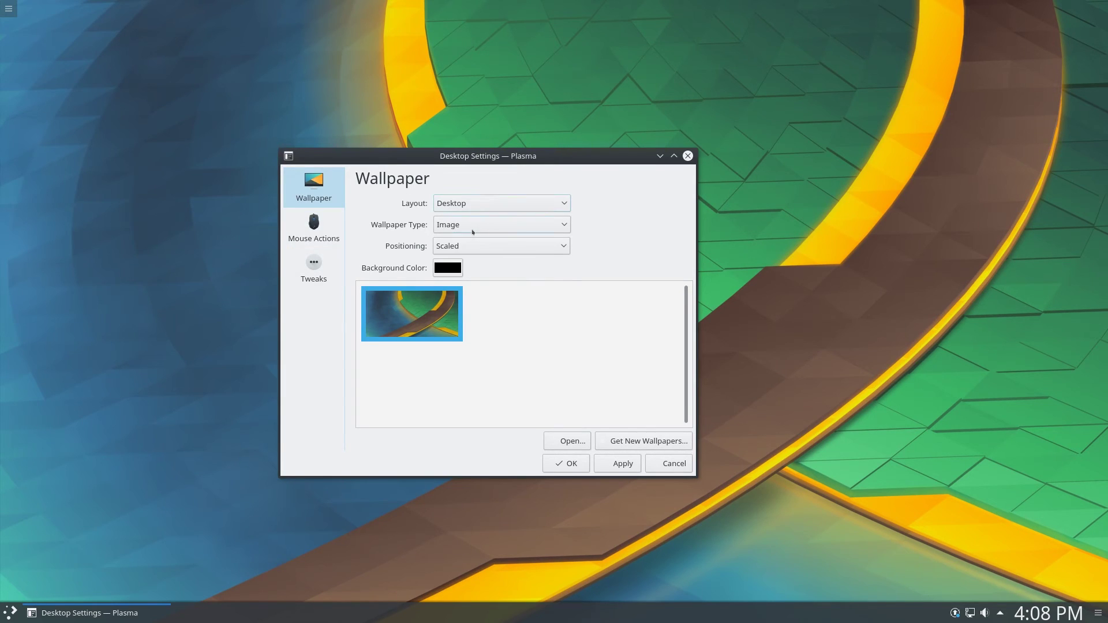
# Keep the Wallpaper Type as Image and open Get New Wallpapers
pyautogui.click(473, 232)
pyautogui.click(468, 231)
pyautogui.click(465, 233)
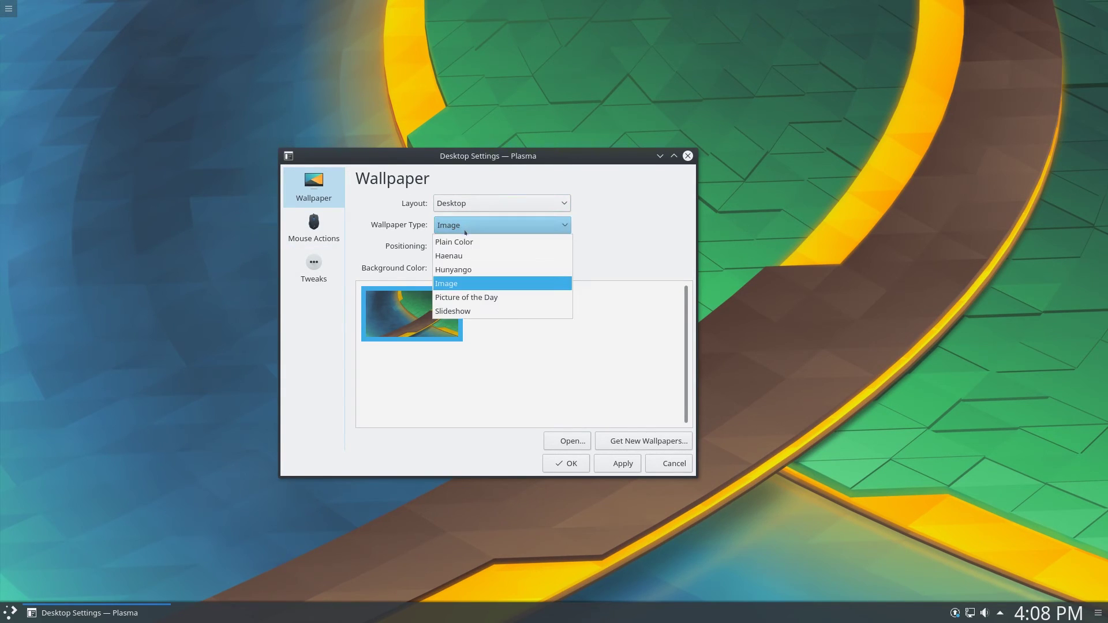
pyautogui.click(500, 328)
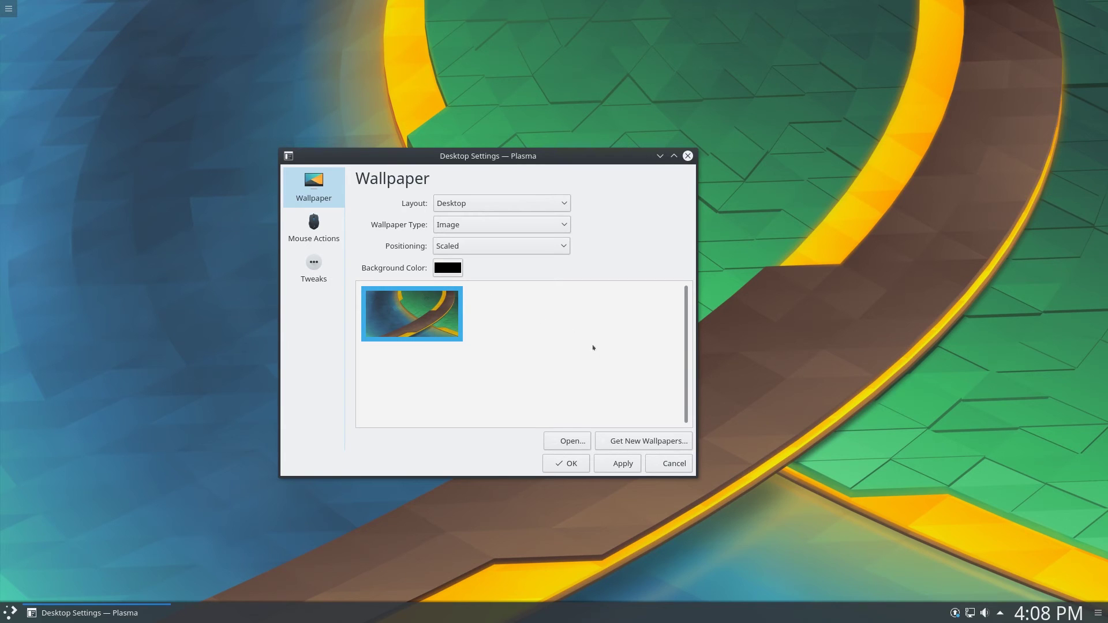
pyautogui.click(637, 441)
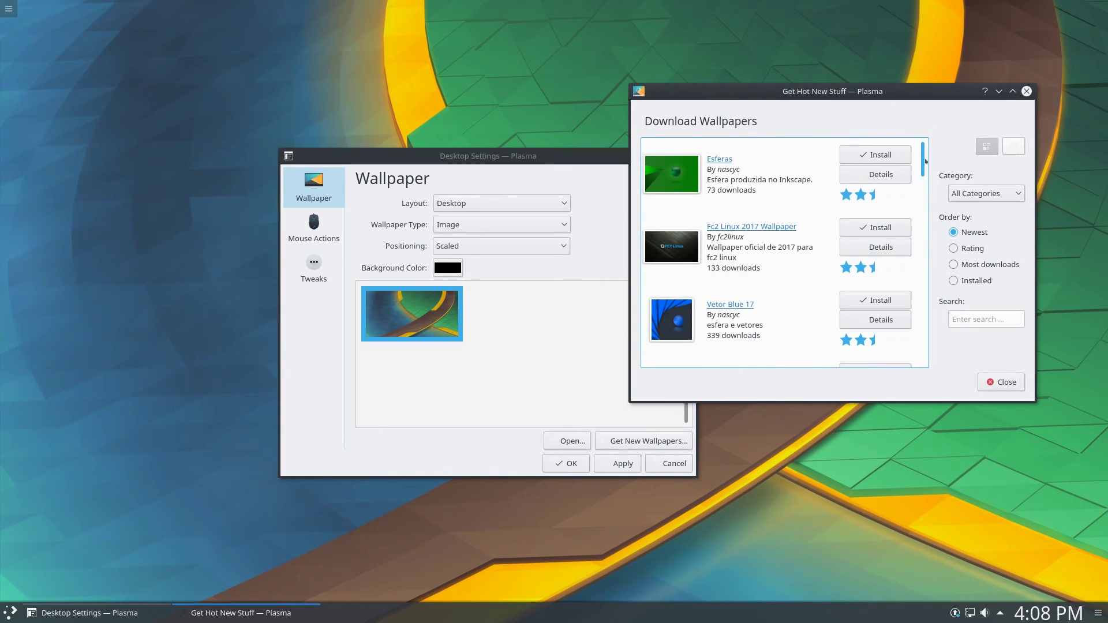
# Sort the downloadable wallpapers by Rating and install NIGHTFeaR 4
pyautogui.scroll(-1, 922, 166)
pyautogui.scroll(-10, 918, 163)
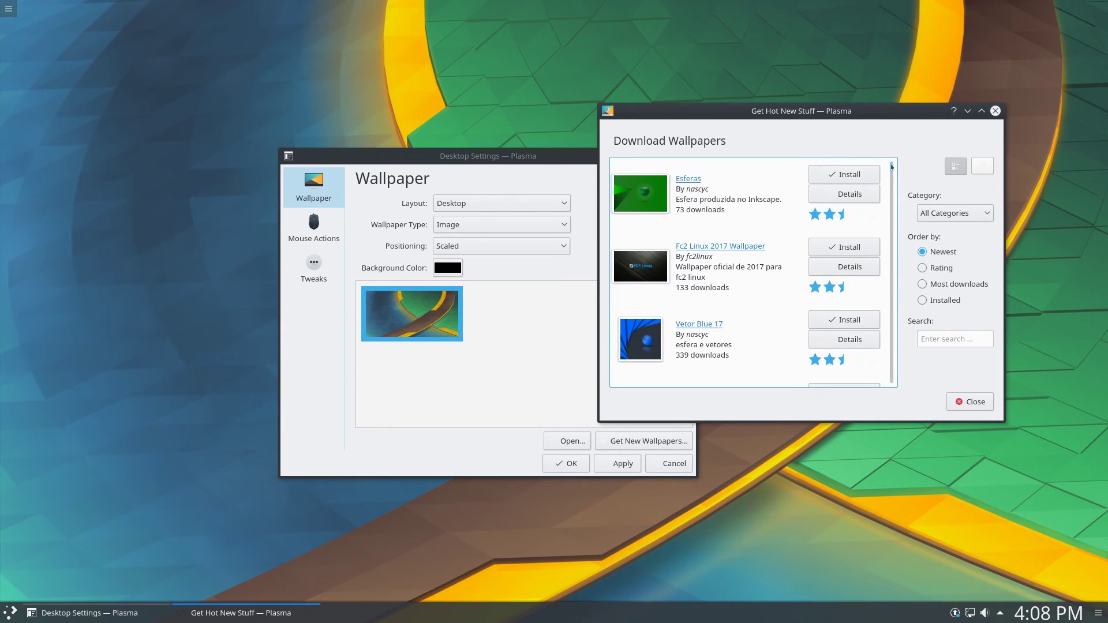
pyautogui.scroll(-3, 890, 176)
pyautogui.scroll(-3, 890, 177)
pyautogui.click(923, 268)
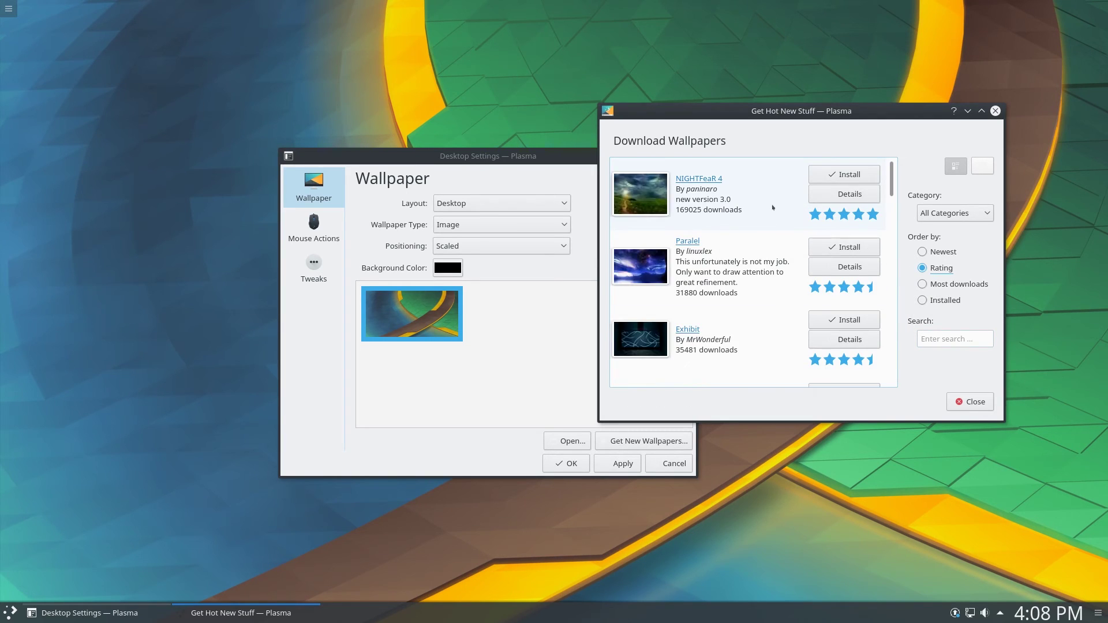
pyautogui.click(772, 207)
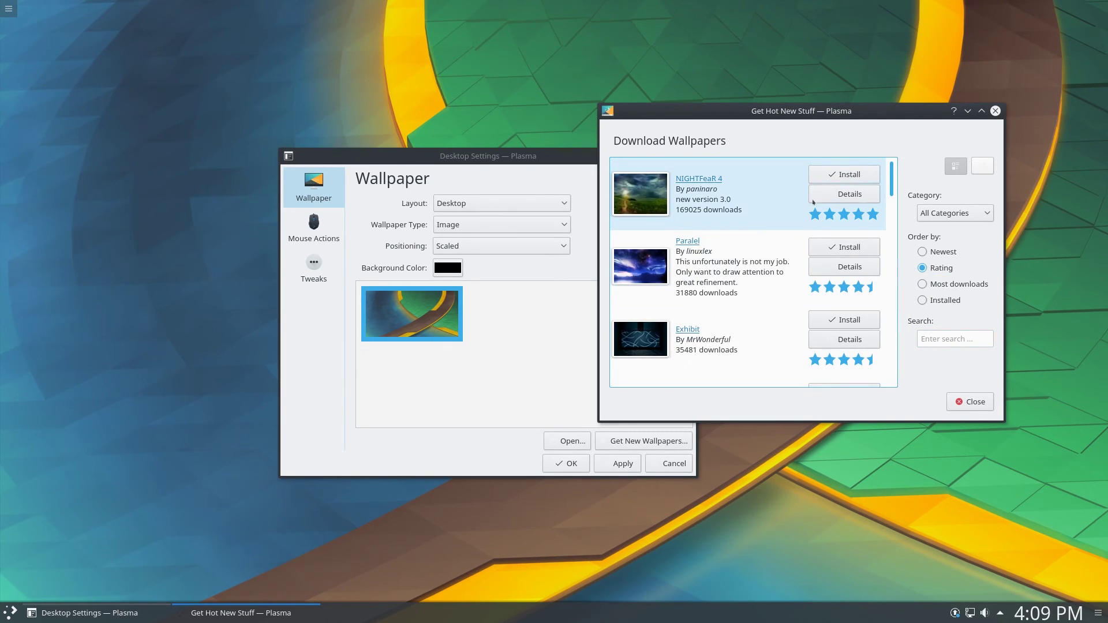
pyautogui.click(844, 175)
# Close the downloader, select the NIGHTFeaR 4 thumbnail and apply it with OK
pyautogui.click(952, 402)
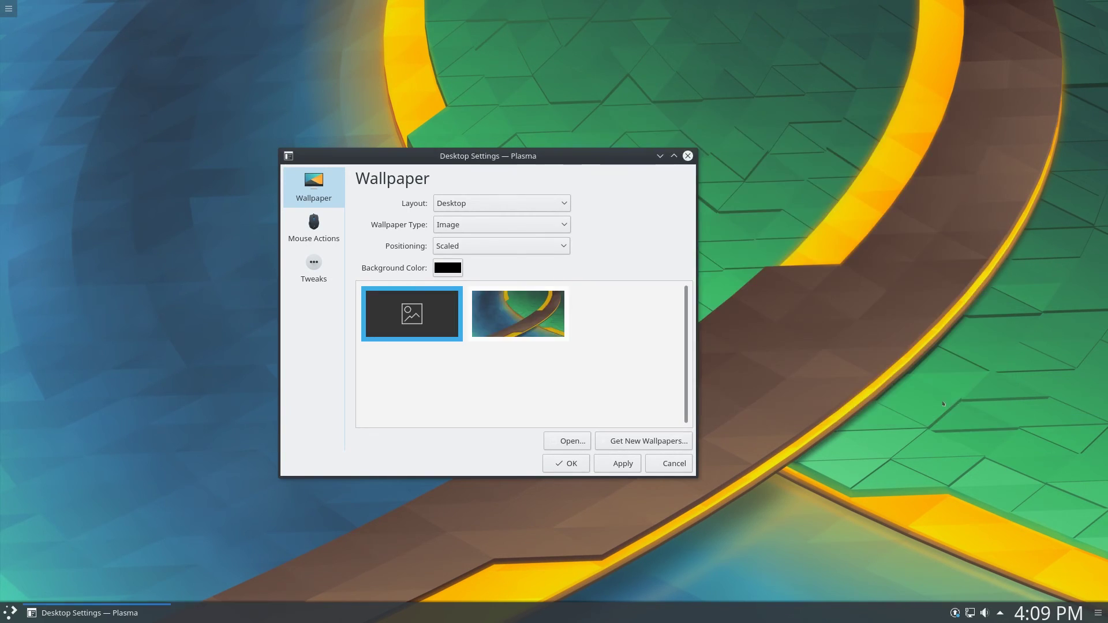
pyautogui.click(432, 323)
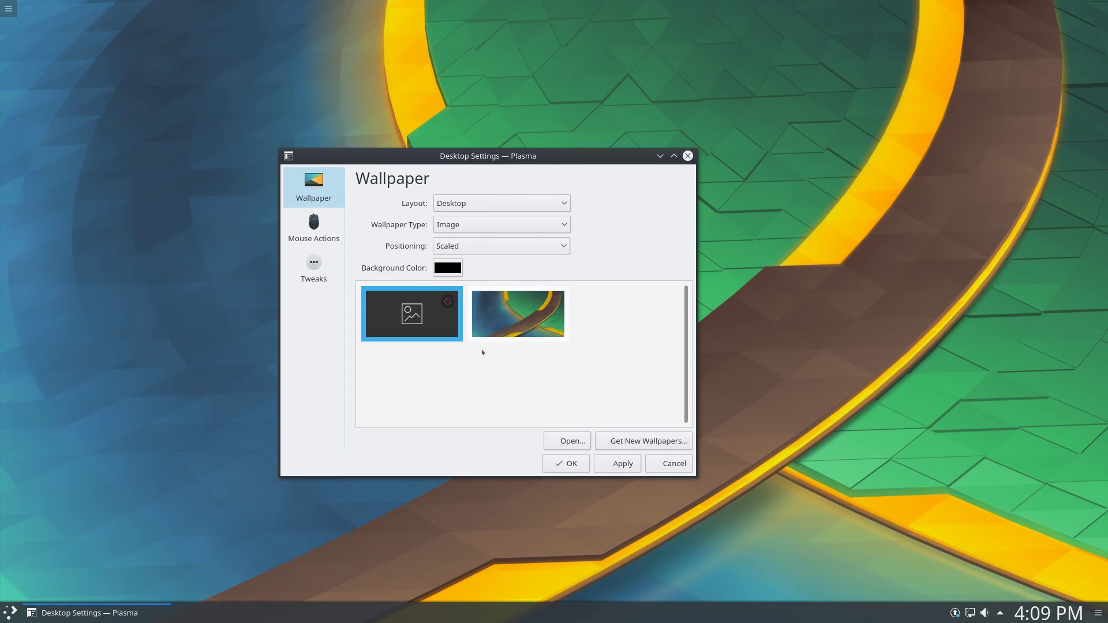
pyautogui.click(569, 463)
pyautogui.rightClick(518, 236)
# Reopen Desktop Settings, restore the blank placeholder wallpaper marked for removal, and select it
pyautogui.click(623, 359)
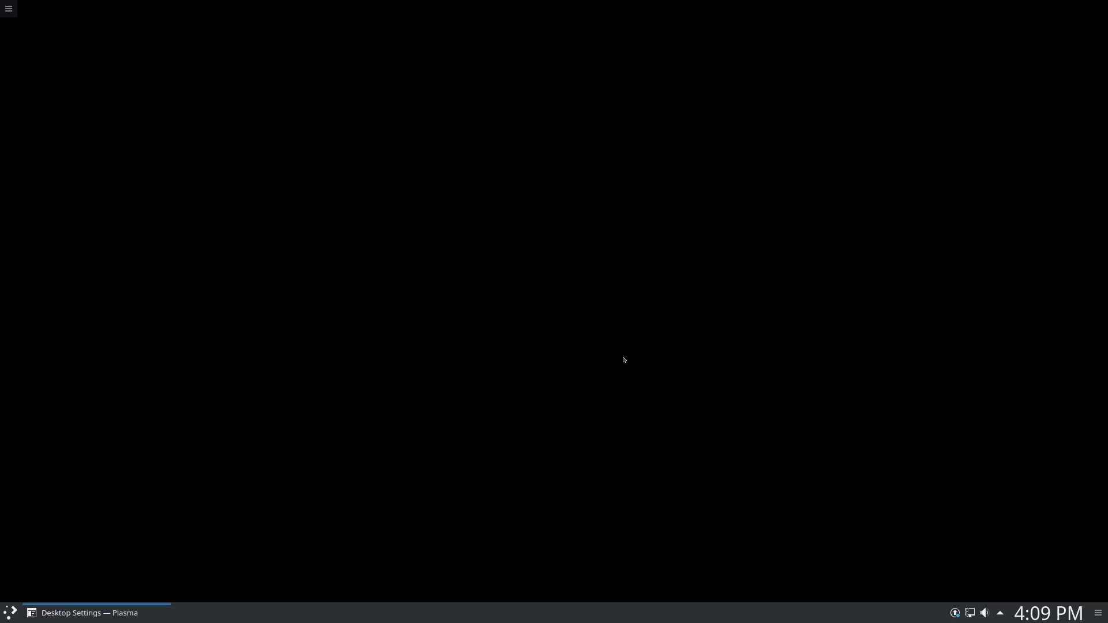
pyautogui.click(250, 181)
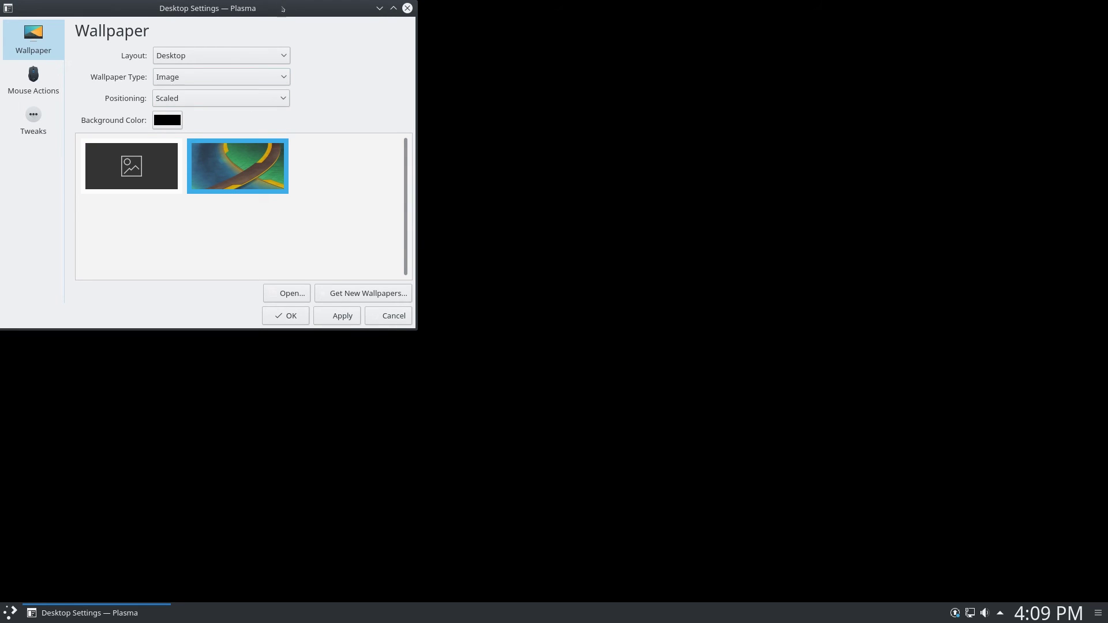
pyautogui.moveTo(283, 8); pyautogui.dragTo(645, 168)
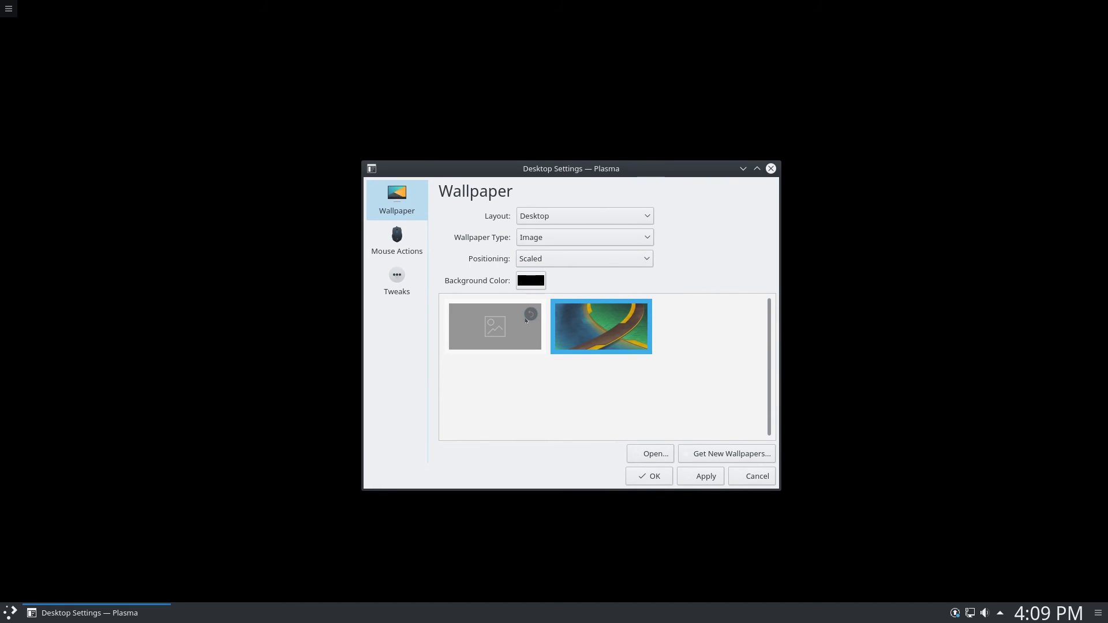
pyautogui.click(530, 314)
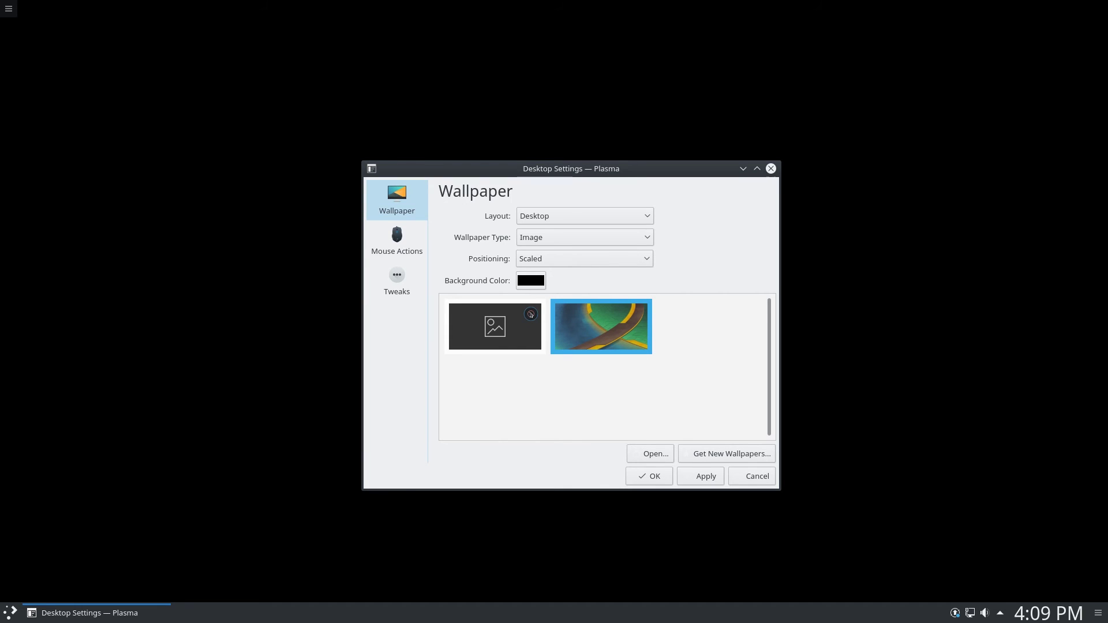
pyautogui.click(494, 344)
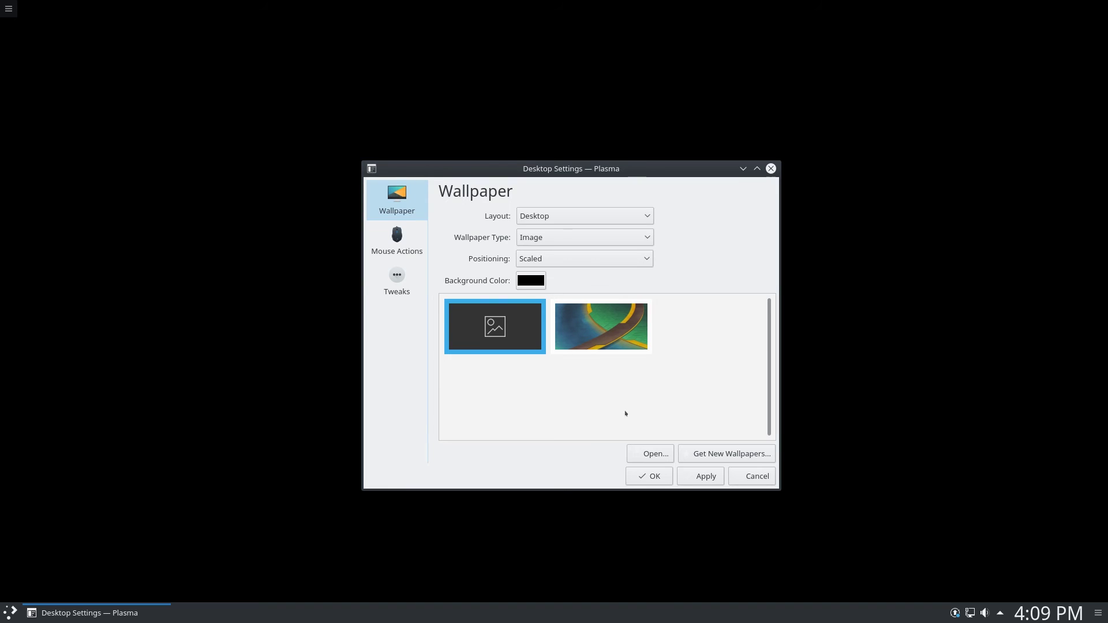
# From Get New Wallpapers sorted by Rating, install Paralel and Exhibit, then close the downloader
pyautogui.click(684, 455)
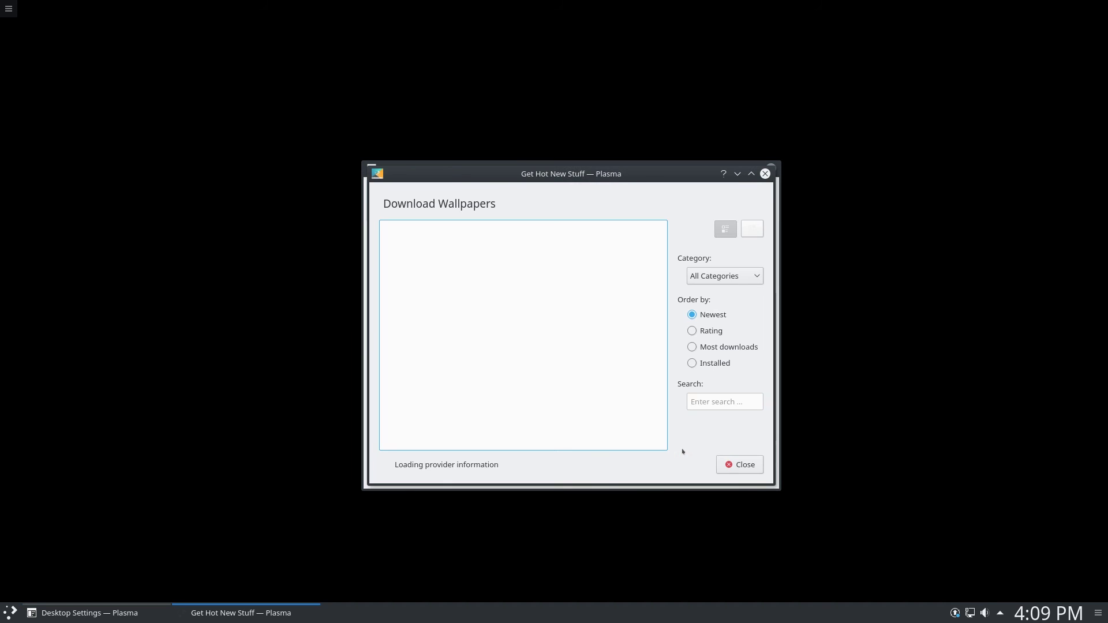
pyautogui.click(707, 330)
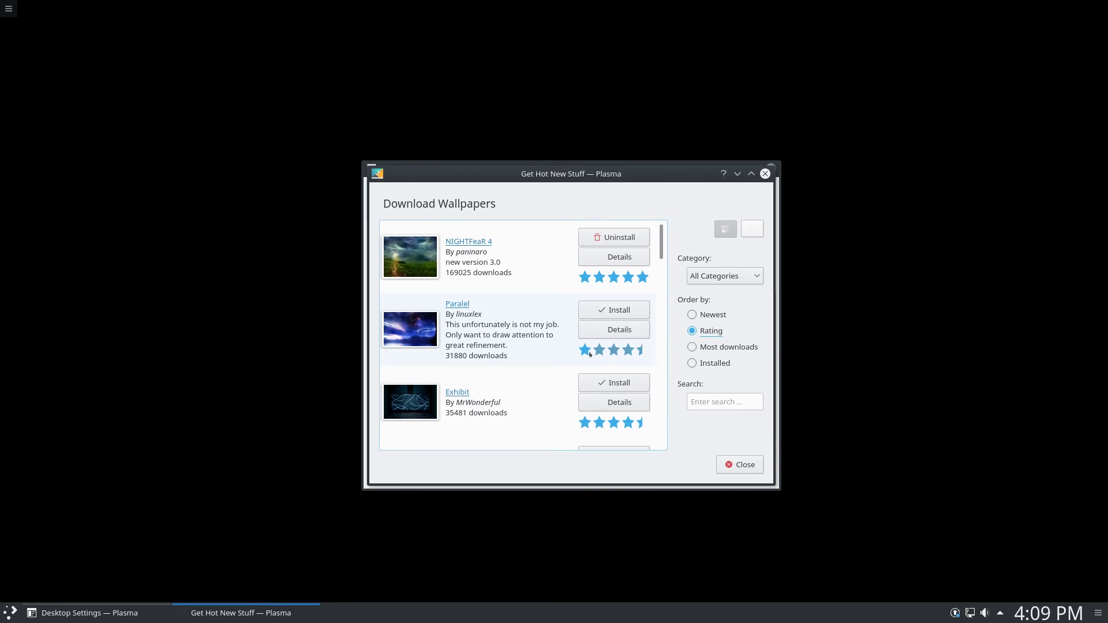
pyautogui.click(609, 314)
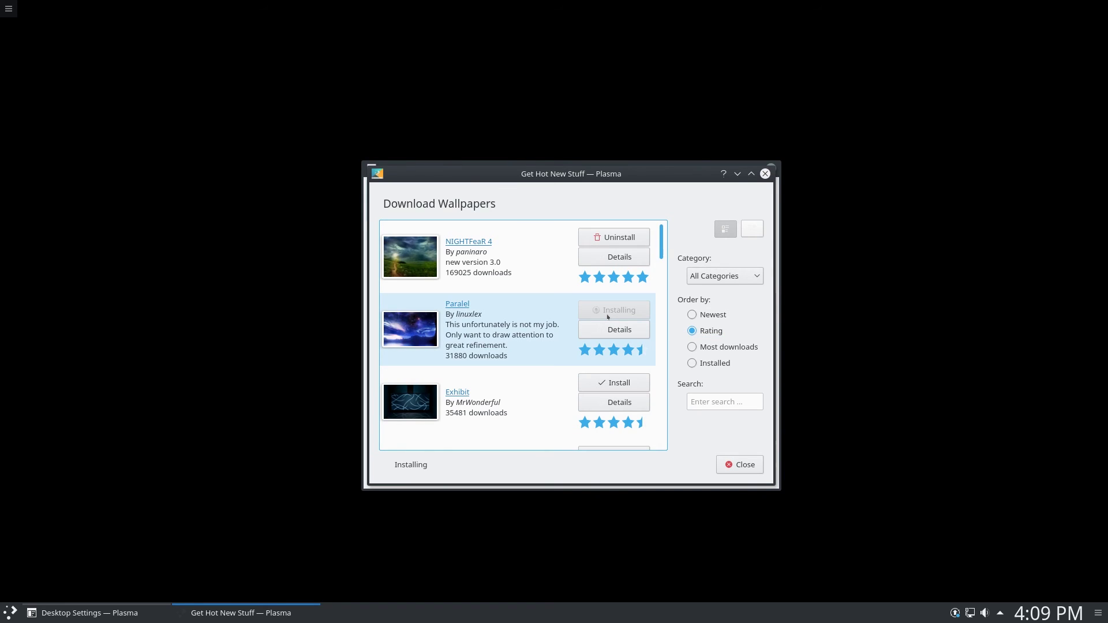
pyautogui.click(600, 380)
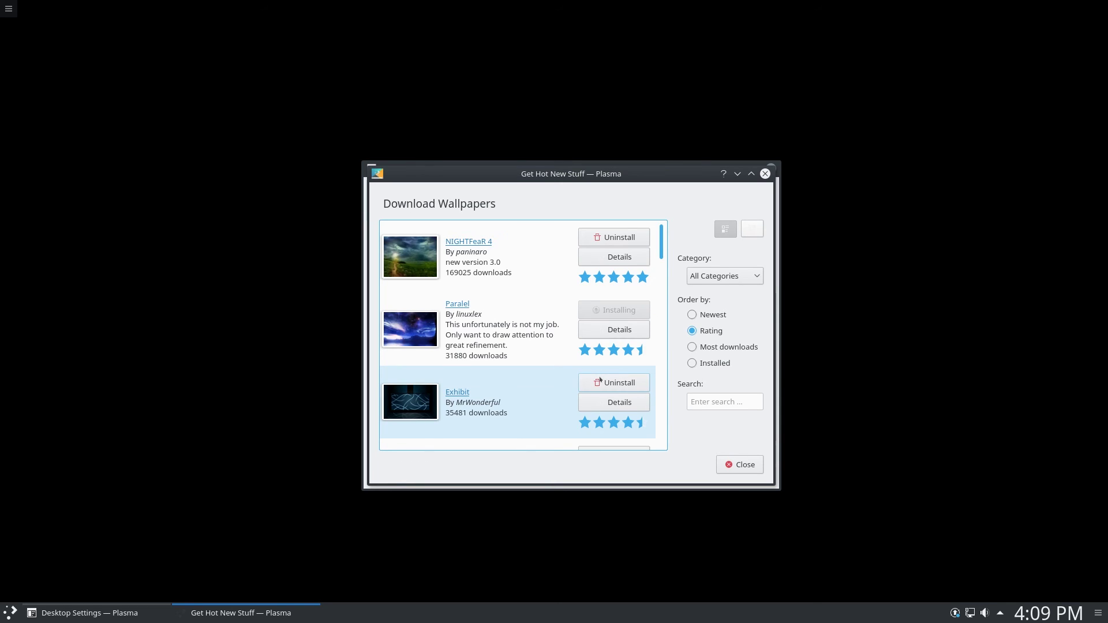
pyautogui.click(729, 465)
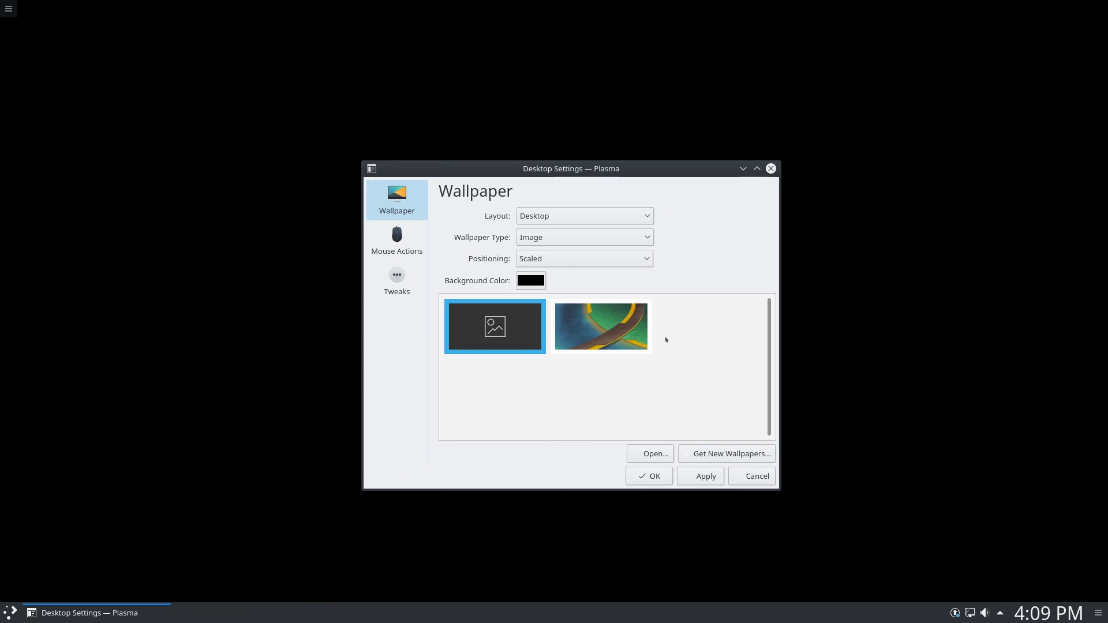
pyautogui.moveTo(577, 174); pyautogui.dragTo(635, 153)
# Discard the pending wallpaper changes, then apply the ribbon wallpaper and close Desktop Settings
pyautogui.click(678, 329)
pyautogui.click(568, 326)
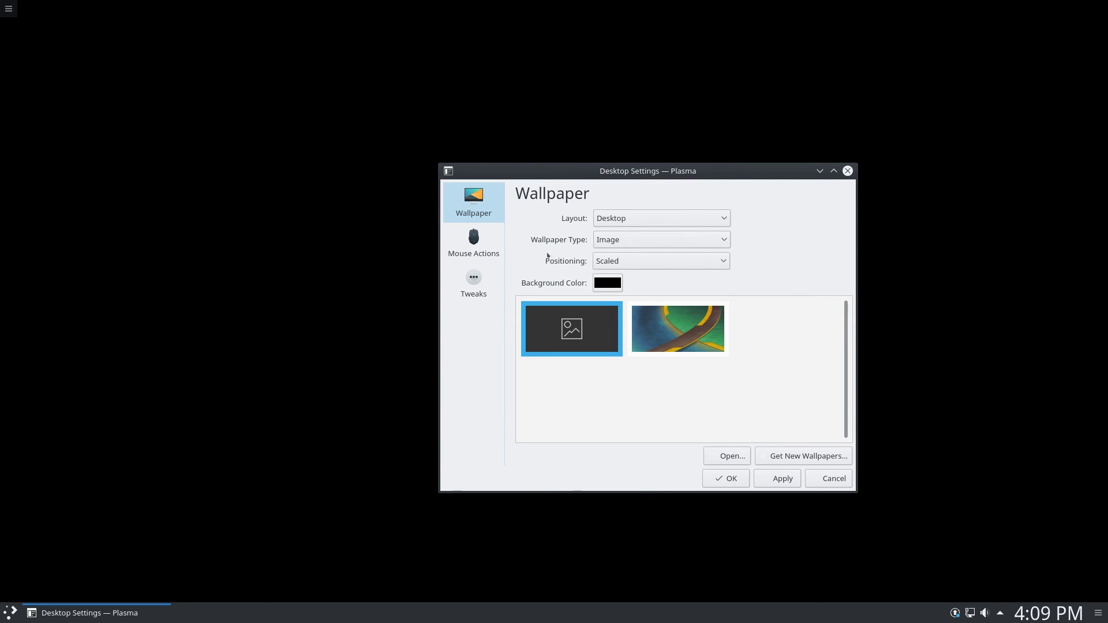
pyautogui.click(474, 243)
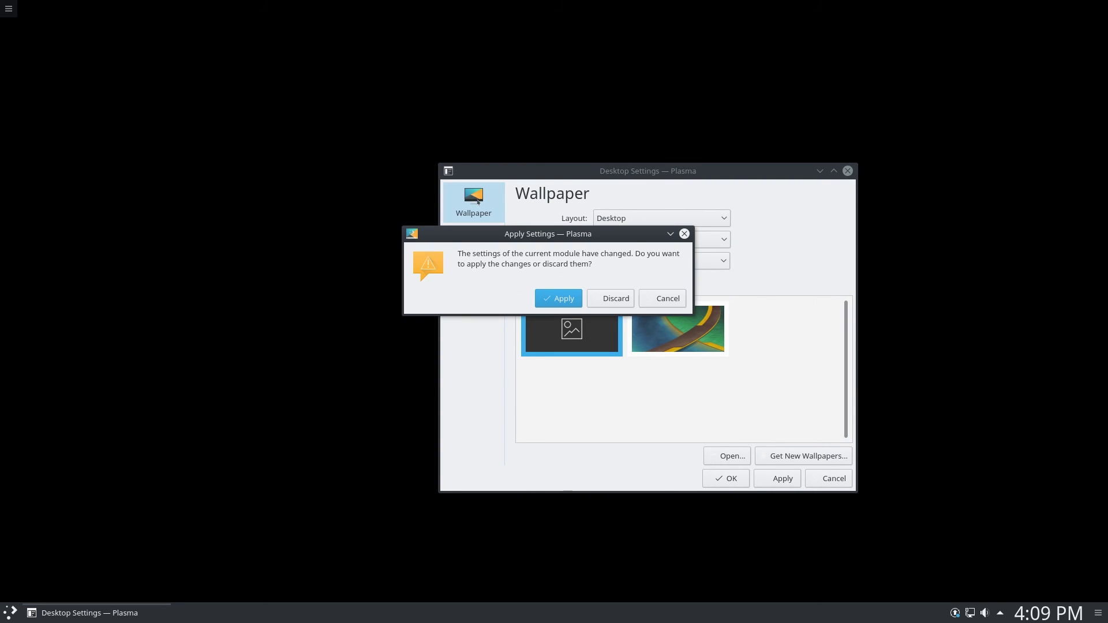
pyautogui.click(600, 298)
pyautogui.click(487, 203)
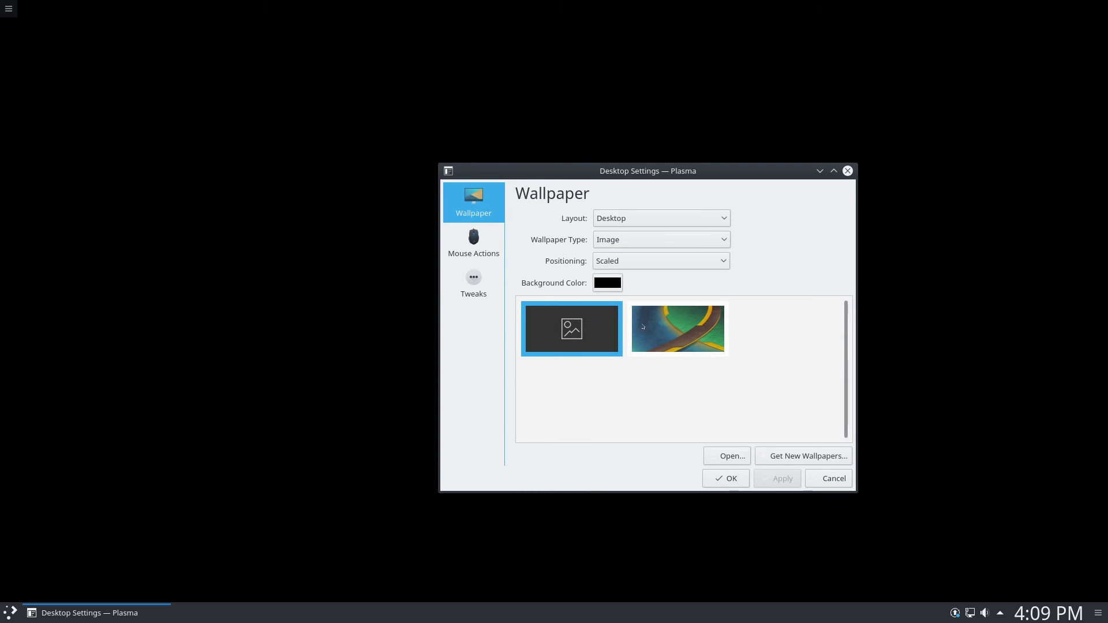
pyautogui.click(677, 329)
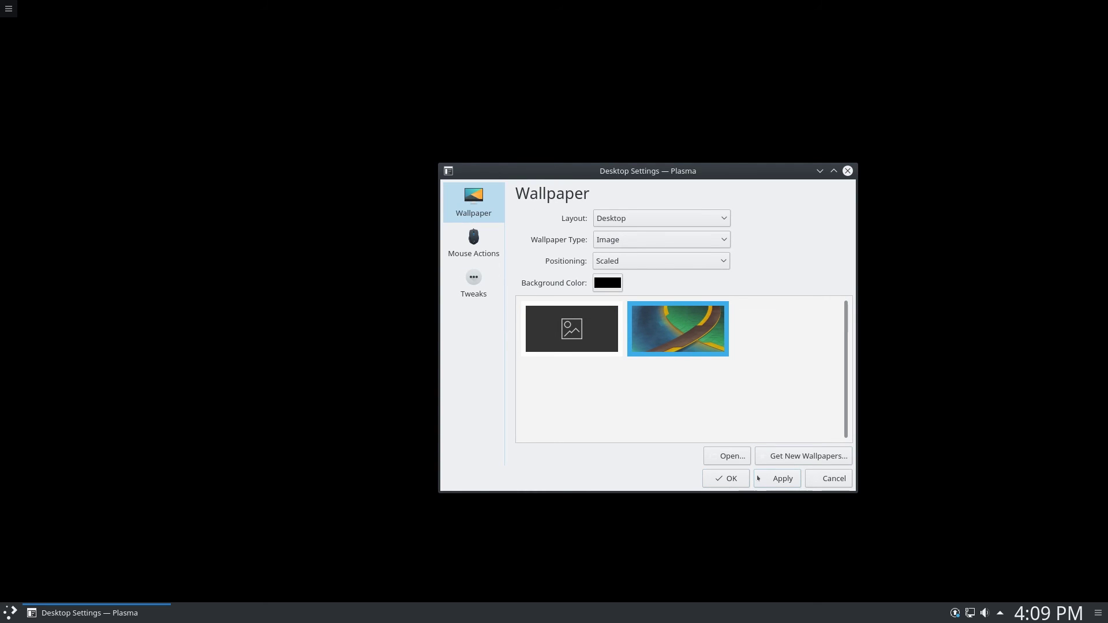
pyautogui.click(779, 479)
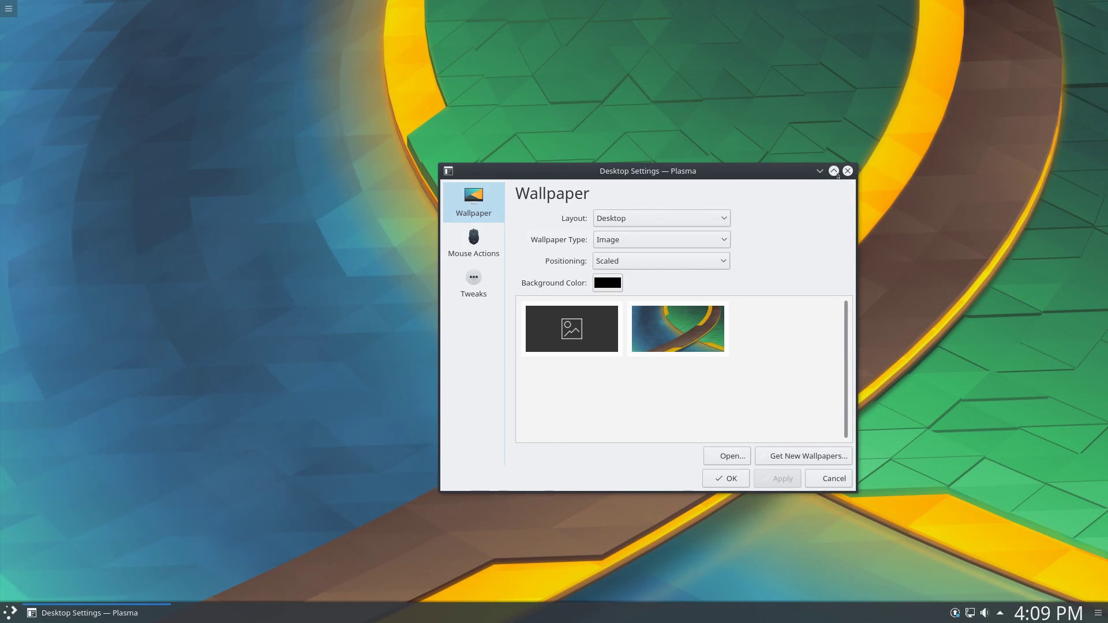
pyautogui.click(847, 171)
# Launch Firefox from Kickoff's Applications > Internet > Web Browser, then close its window
pyautogui.rightClick(601, 191)
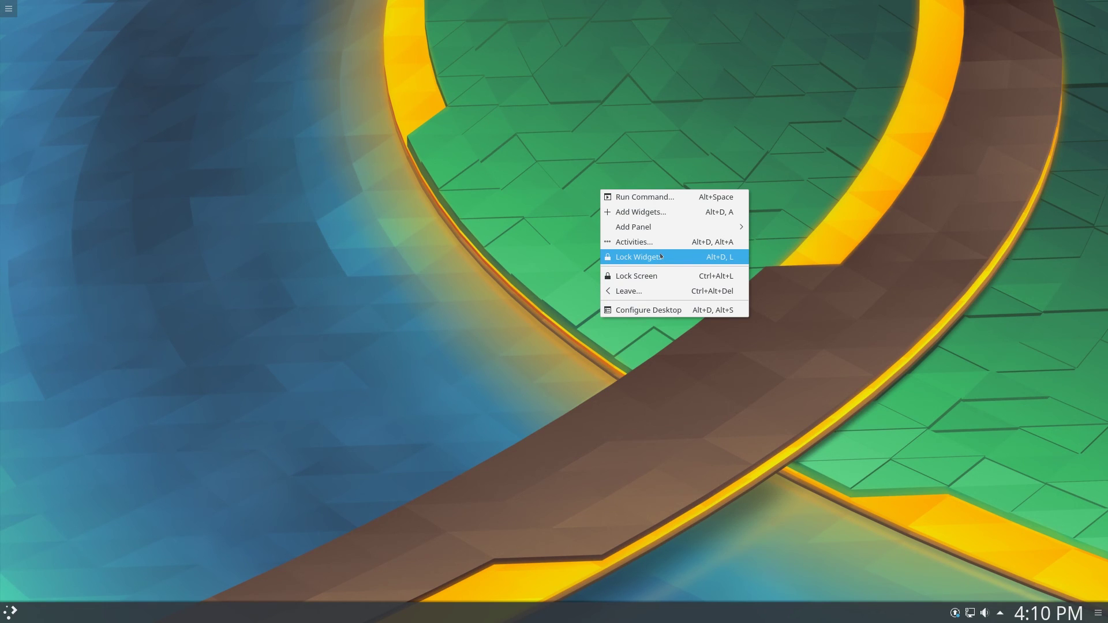
pyautogui.click(661, 256)
pyautogui.press('super')
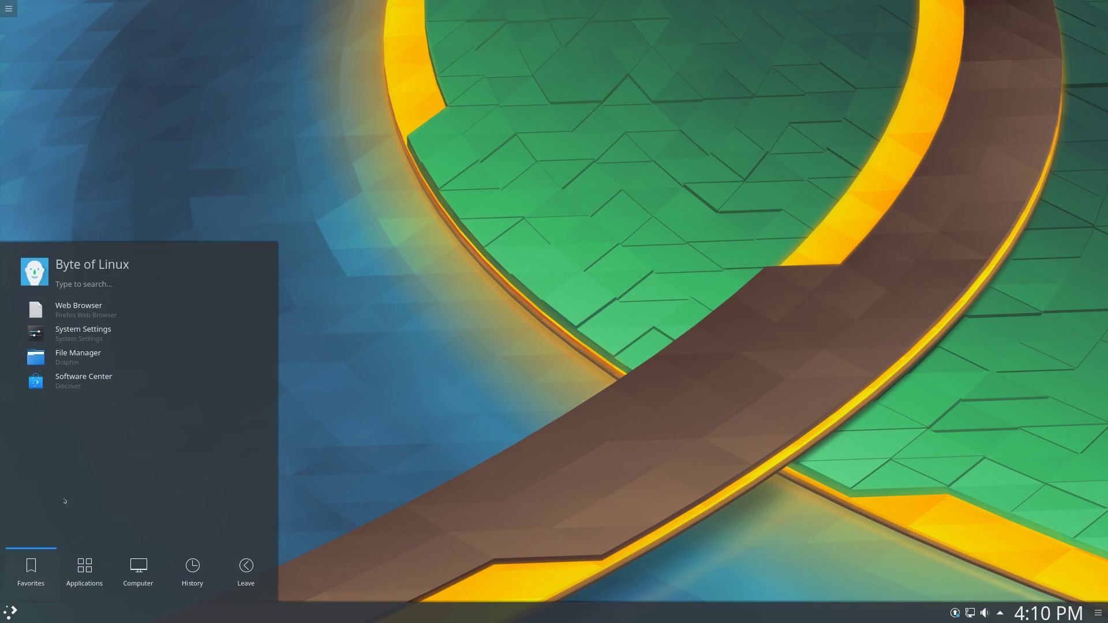
pyautogui.click(84, 568)
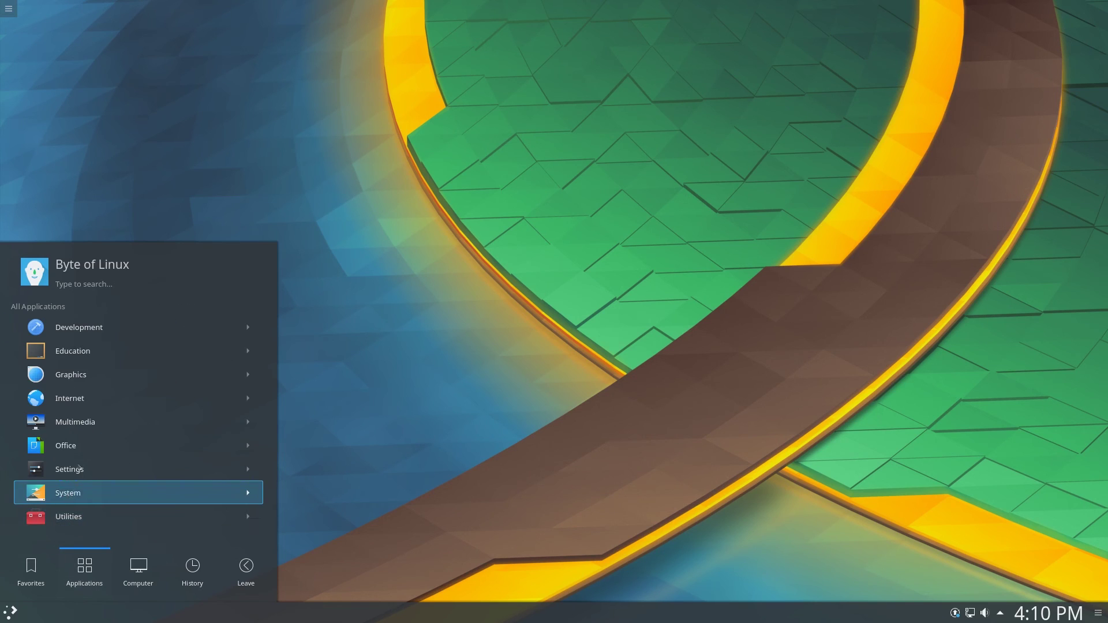
pyautogui.click(82, 485)
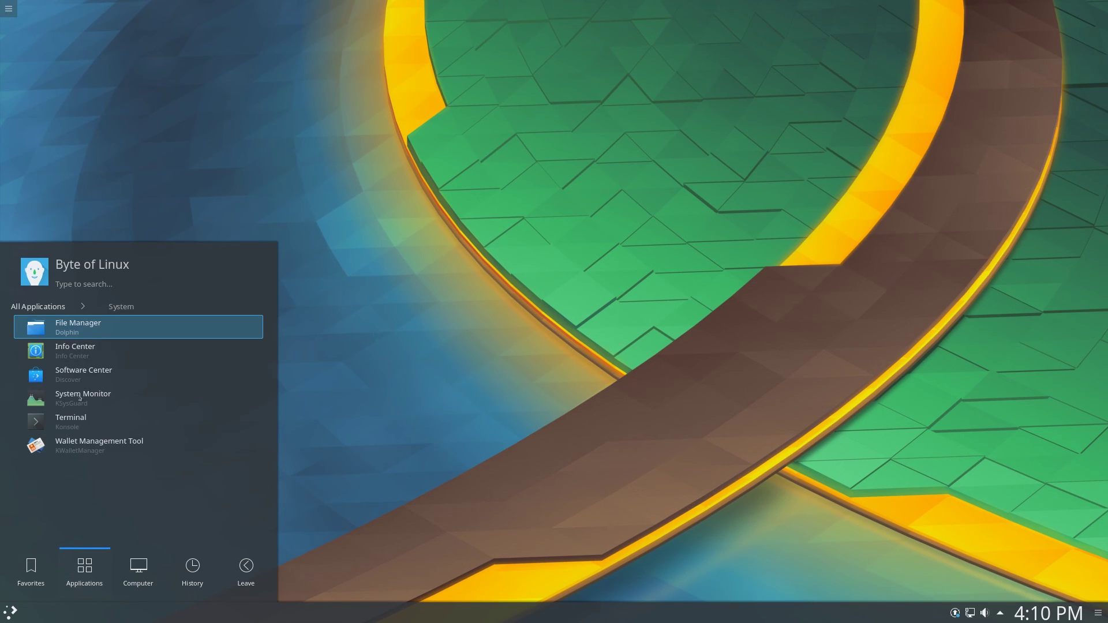
pyautogui.press('Left')
pyautogui.click(61, 397)
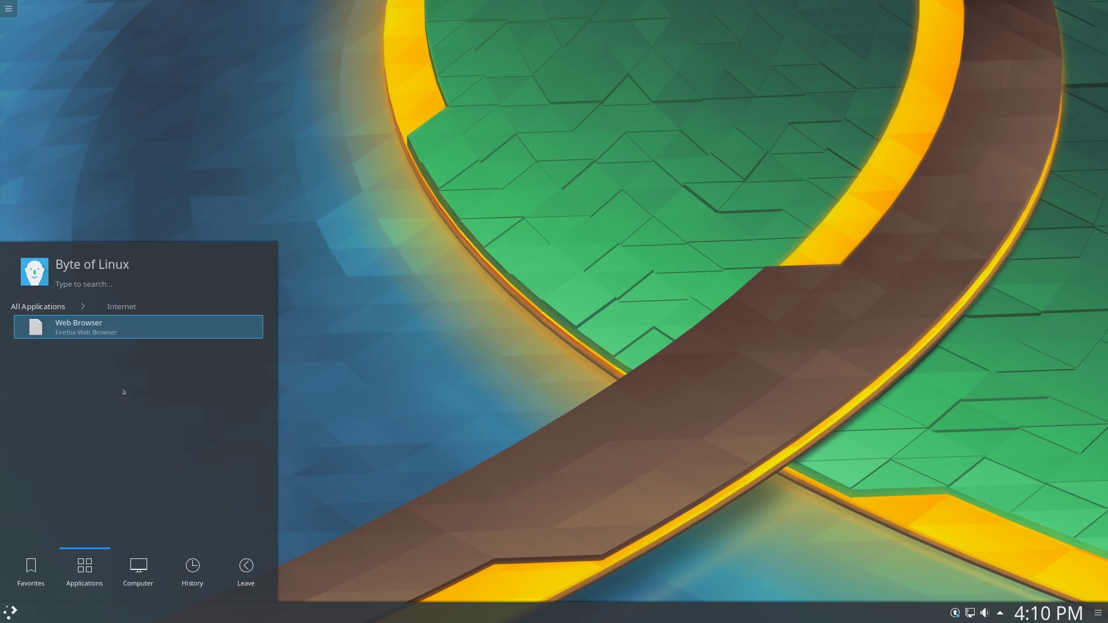
pyautogui.click(126, 332)
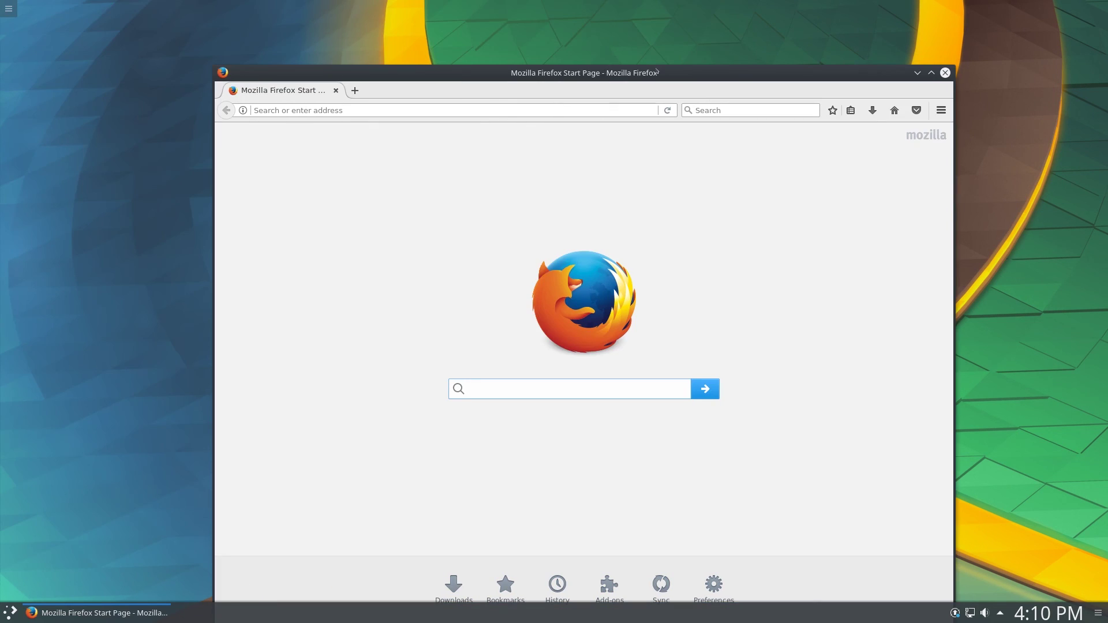
pyautogui.click(945, 73)
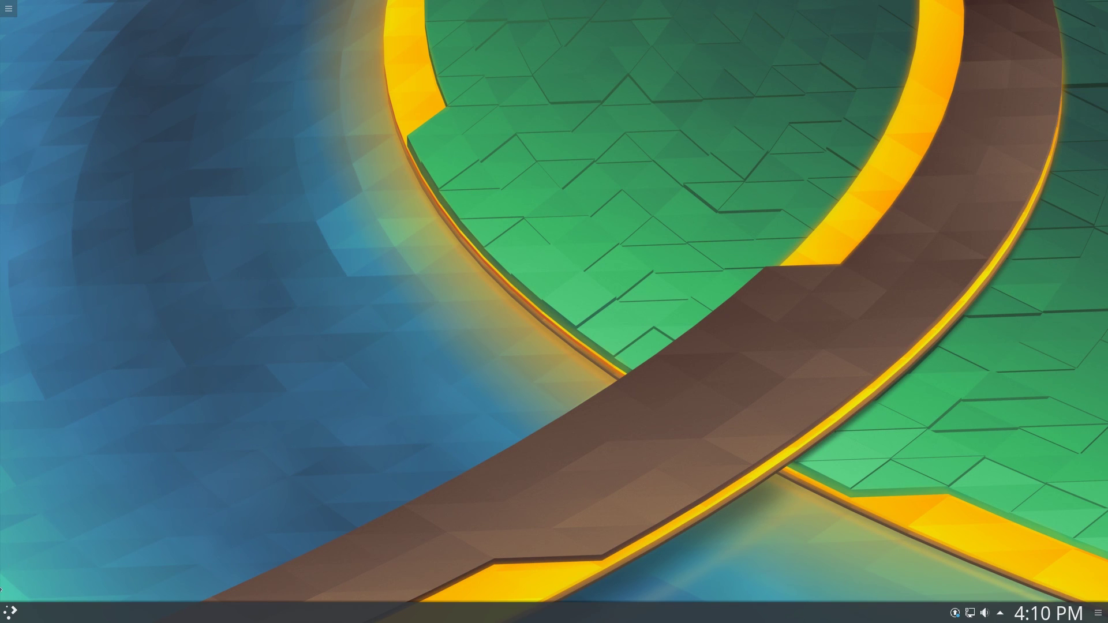
pyautogui.click(10, 612)
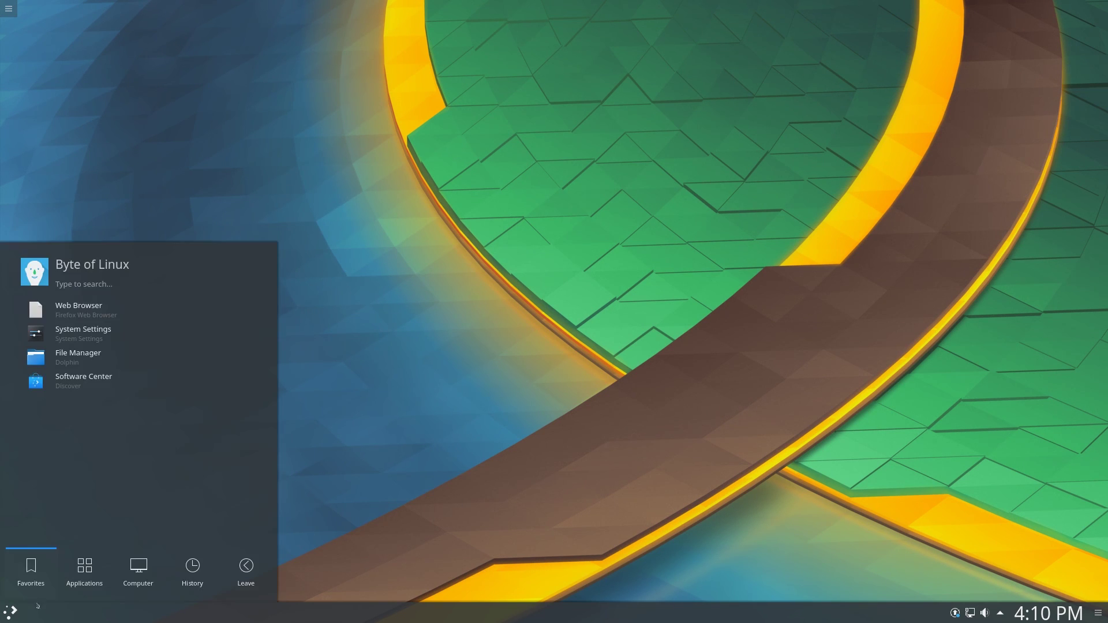
pyautogui.click(325, 365)
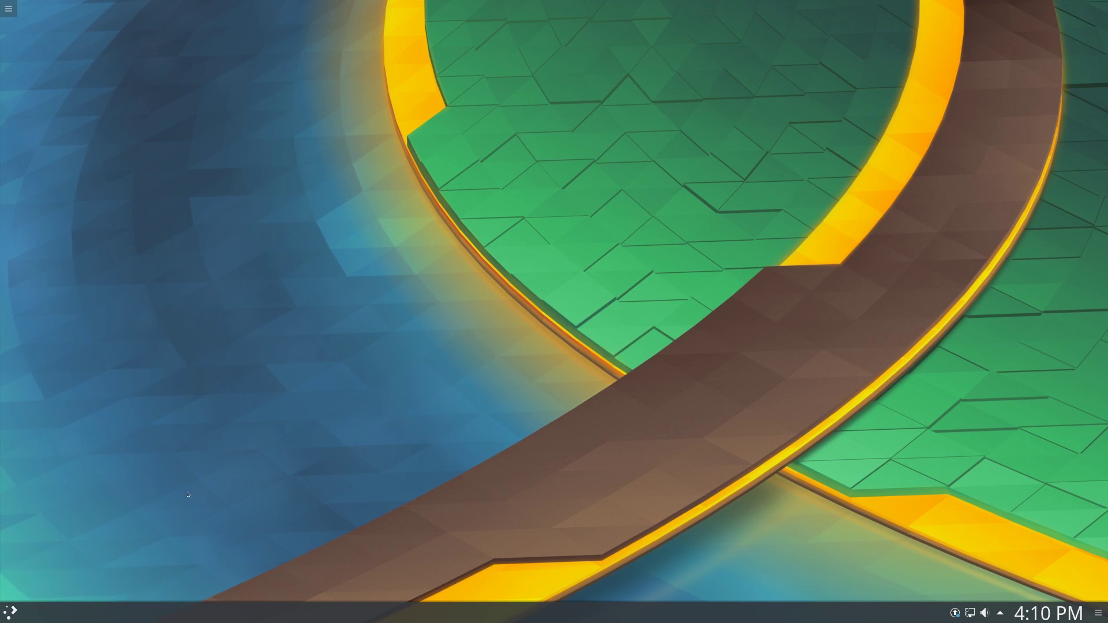
pyautogui.click(8, 616)
pyautogui.click(340, 474)
pyautogui.click(10, 613)
pyautogui.click(347, 479)
pyautogui.click(1001, 615)
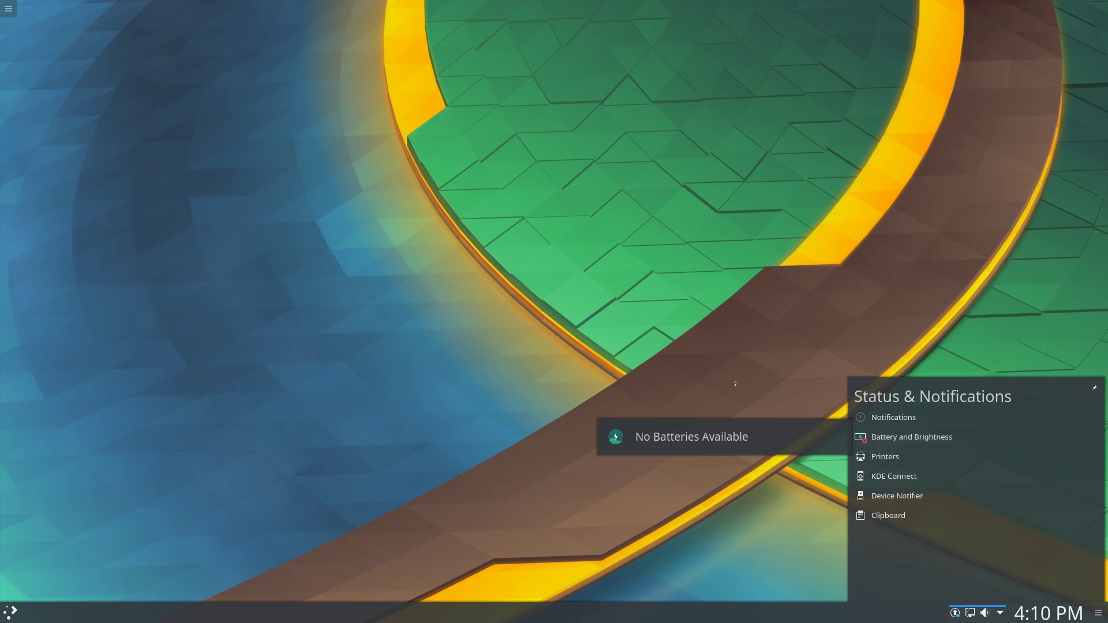
pyautogui.click(673, 359)
pyautogui.press('super')
pyautogui.press('Escape')
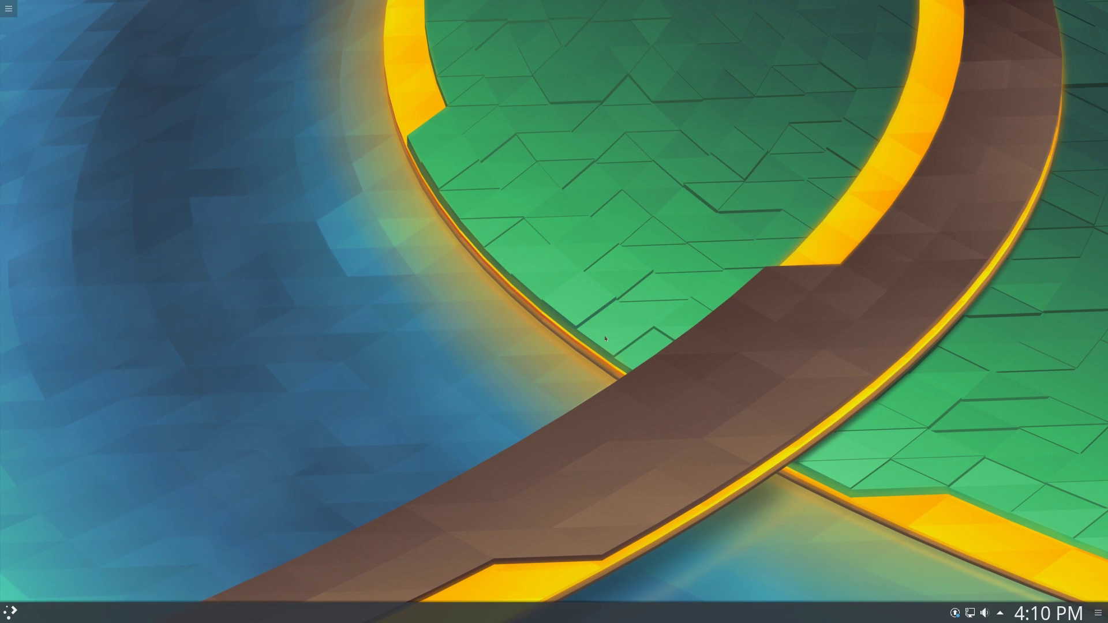